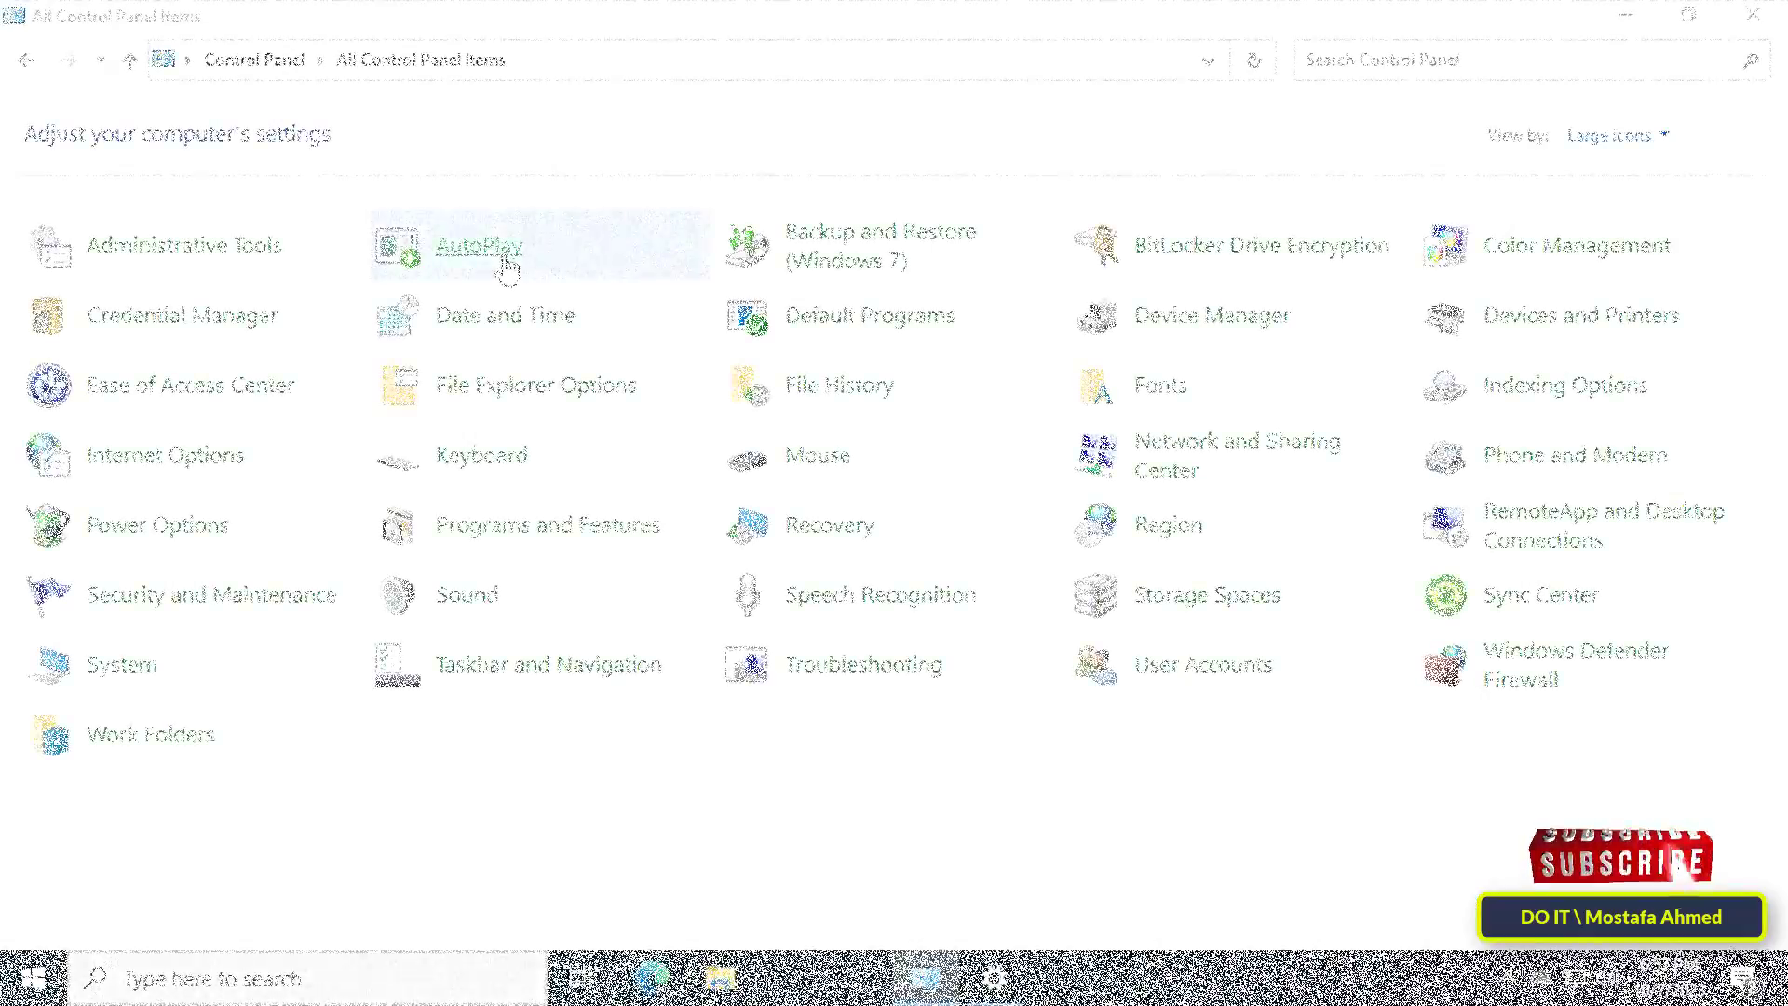
Open the built-in Administrator account's Properties under Computer Management's Local Users and Groups > Users.
double_click(500, 263)
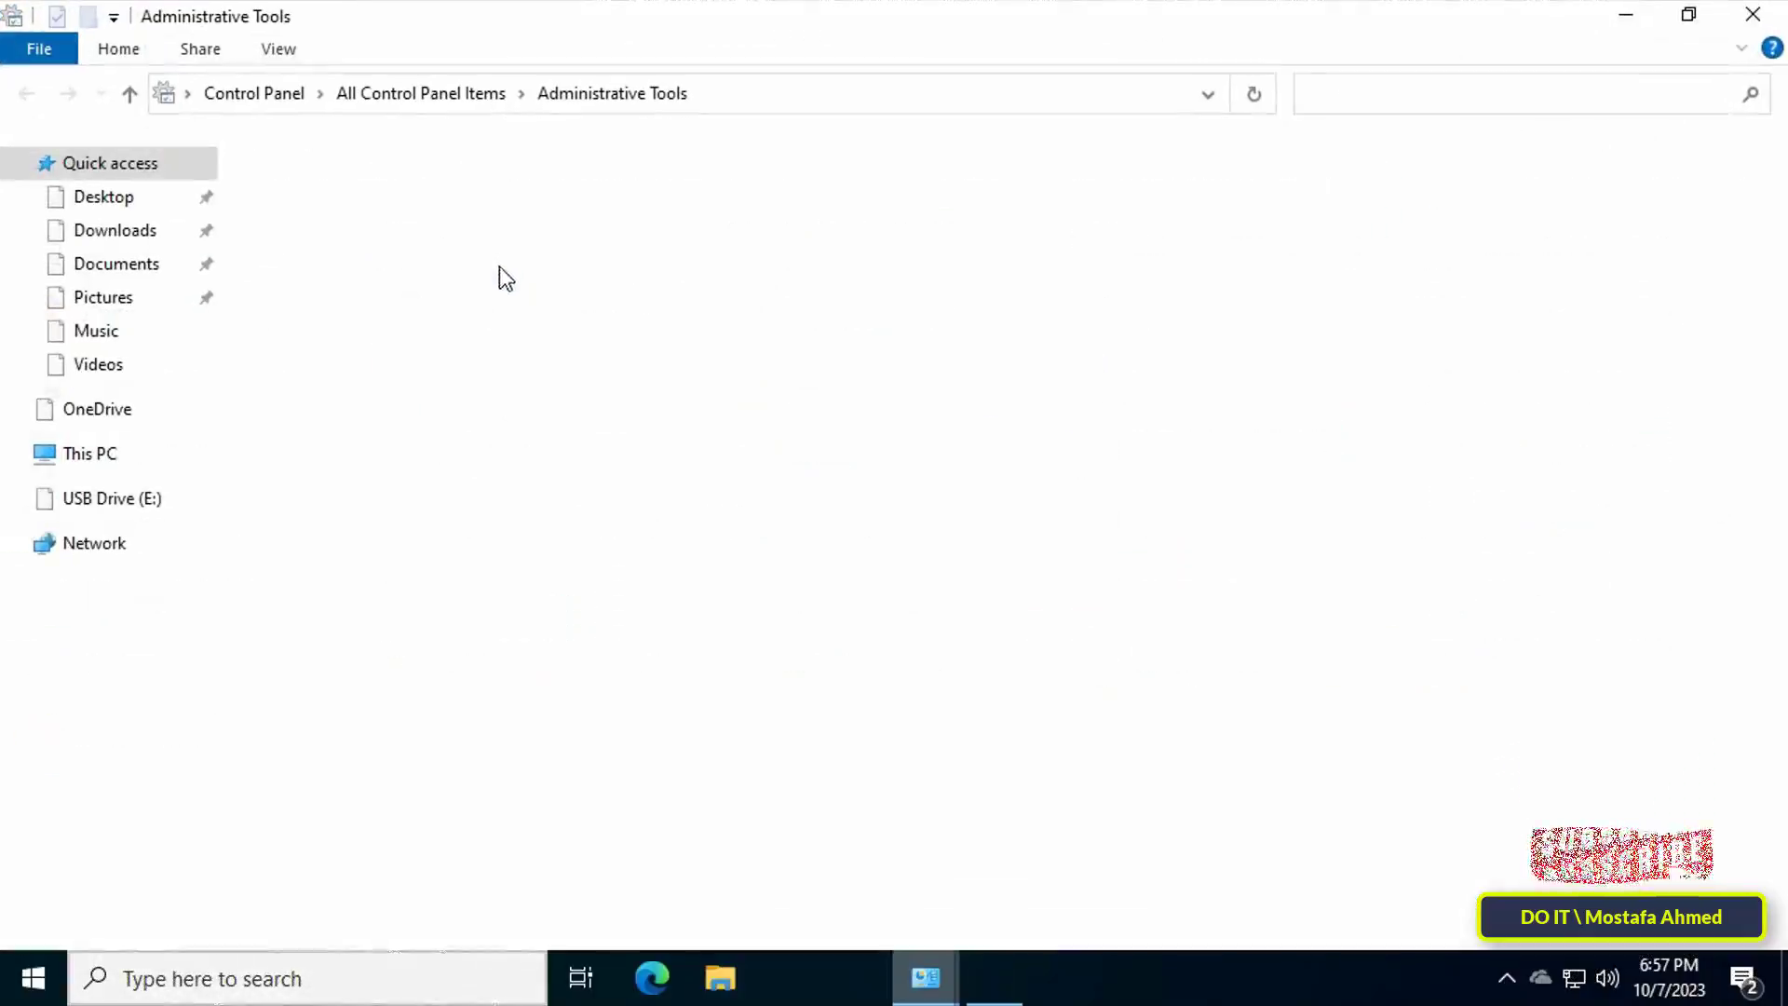
double_click(436, 212)
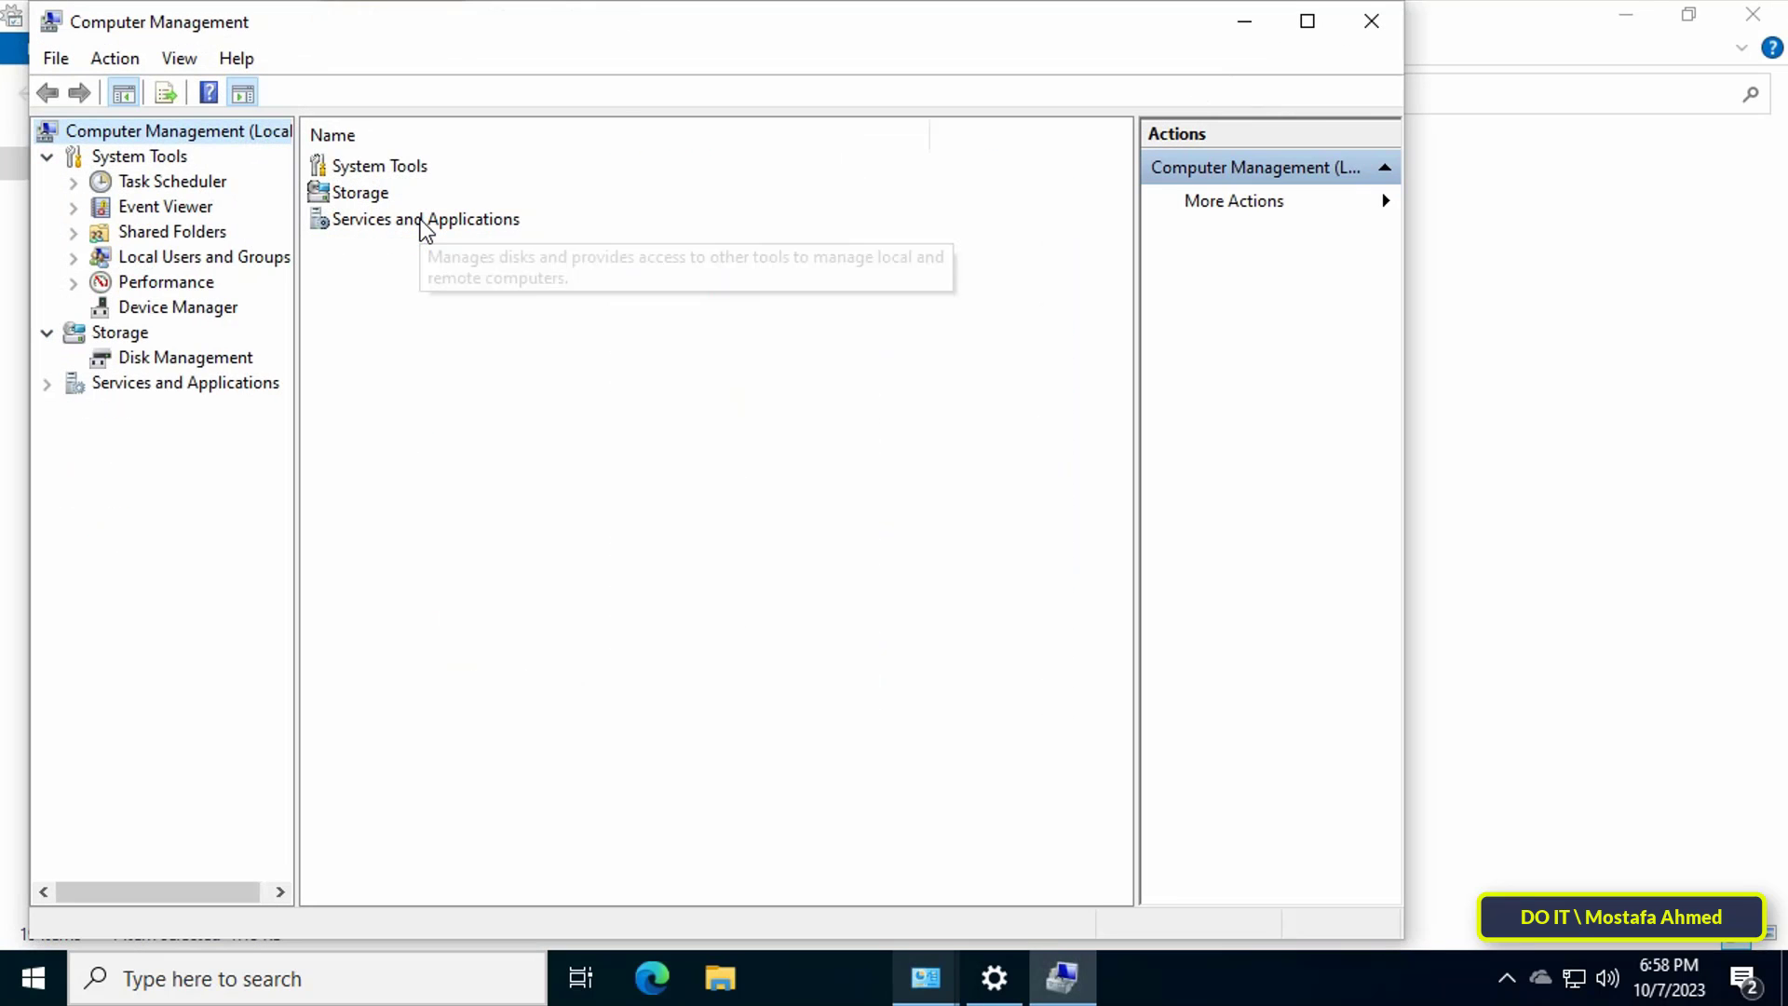
left_click(226, 266)
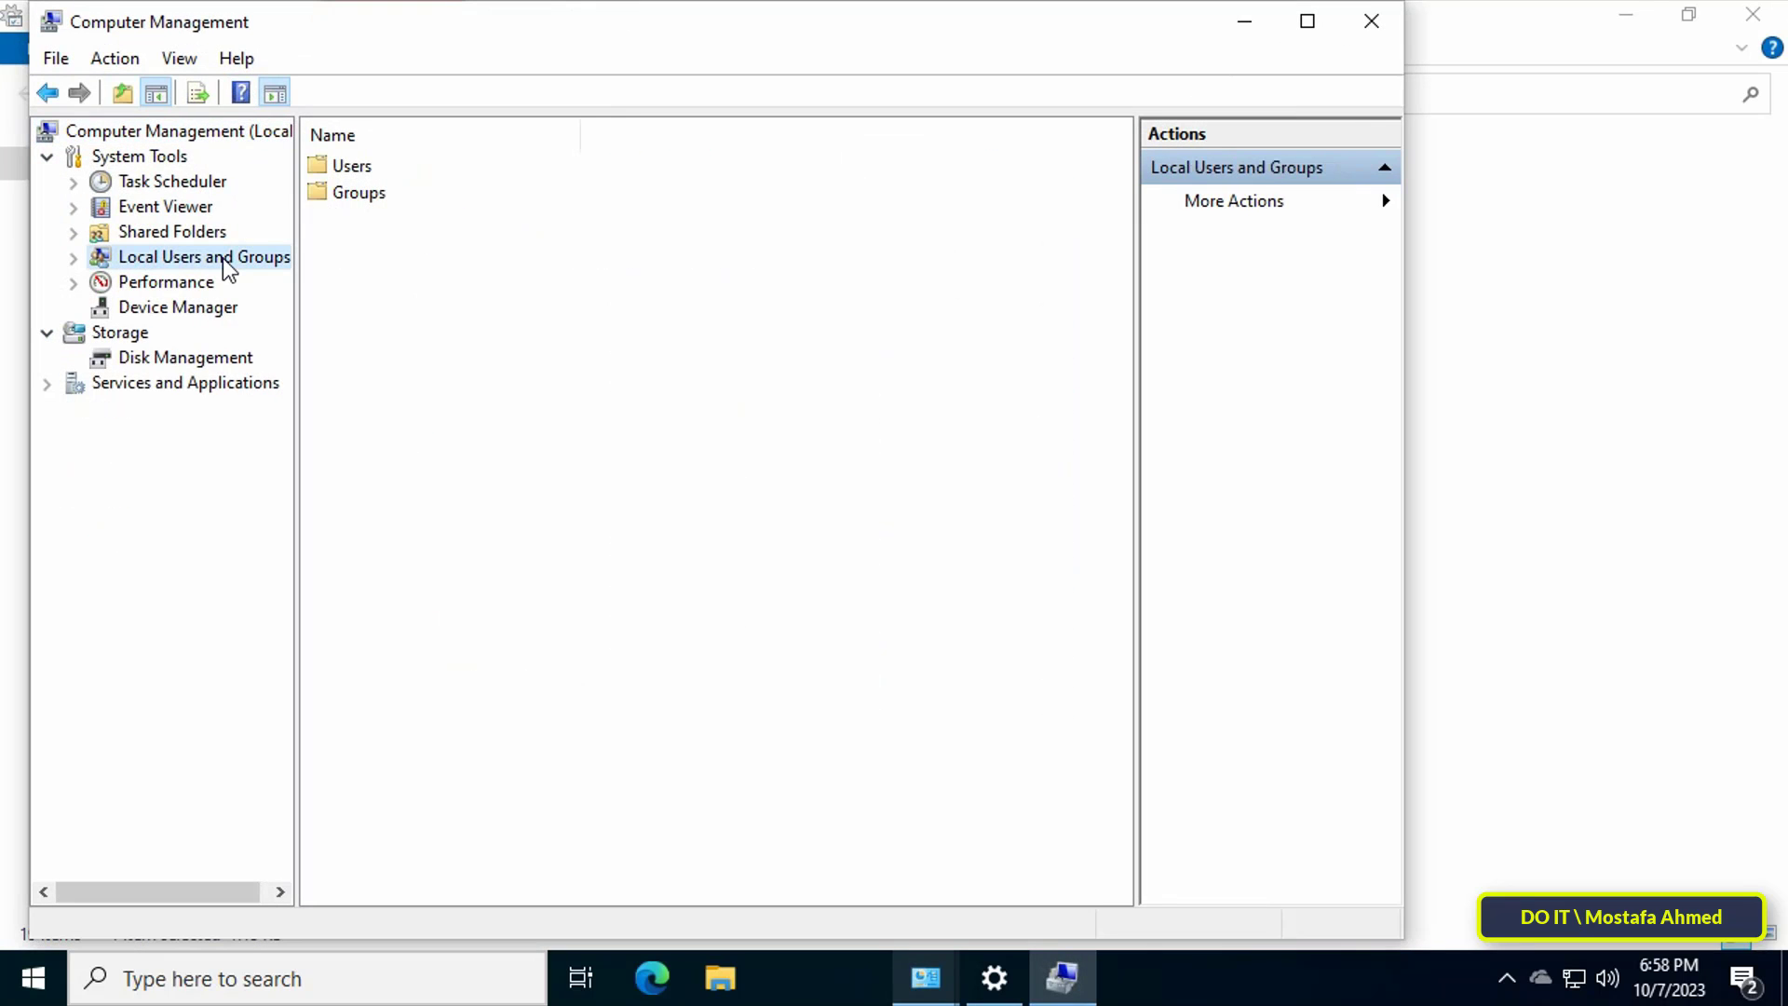
double_click(343, 168)
left_click(393, 169)
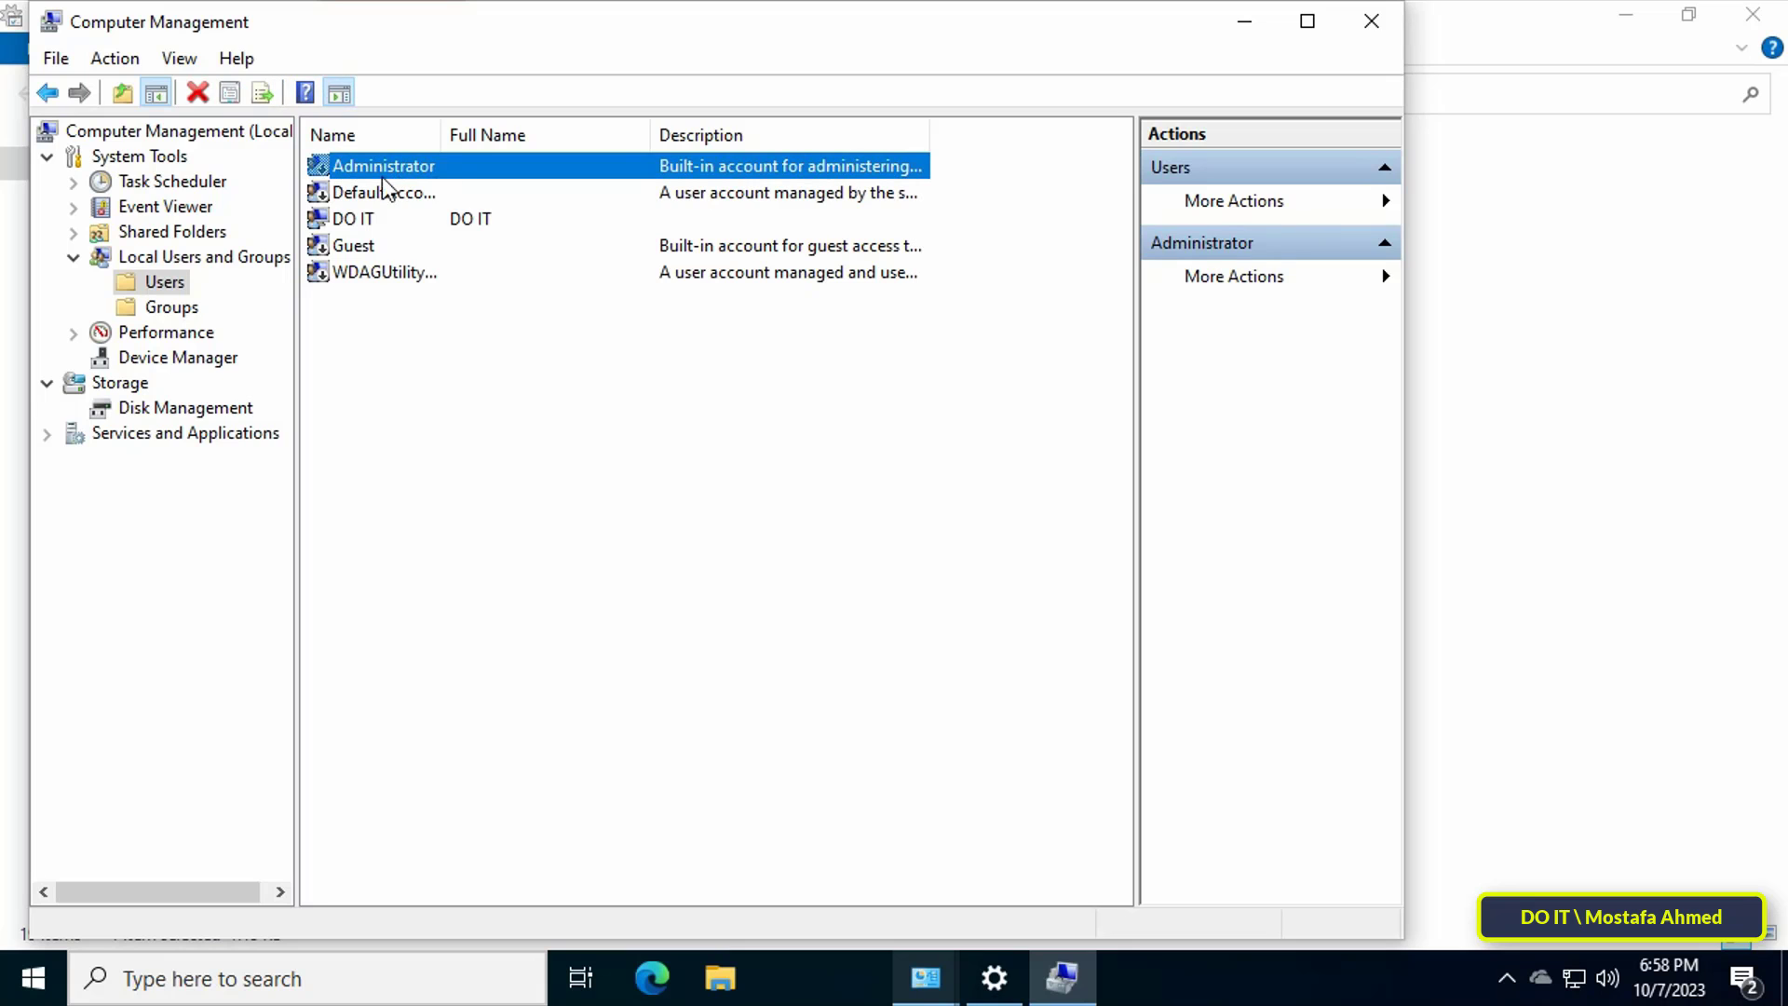
right_click(402, 173)
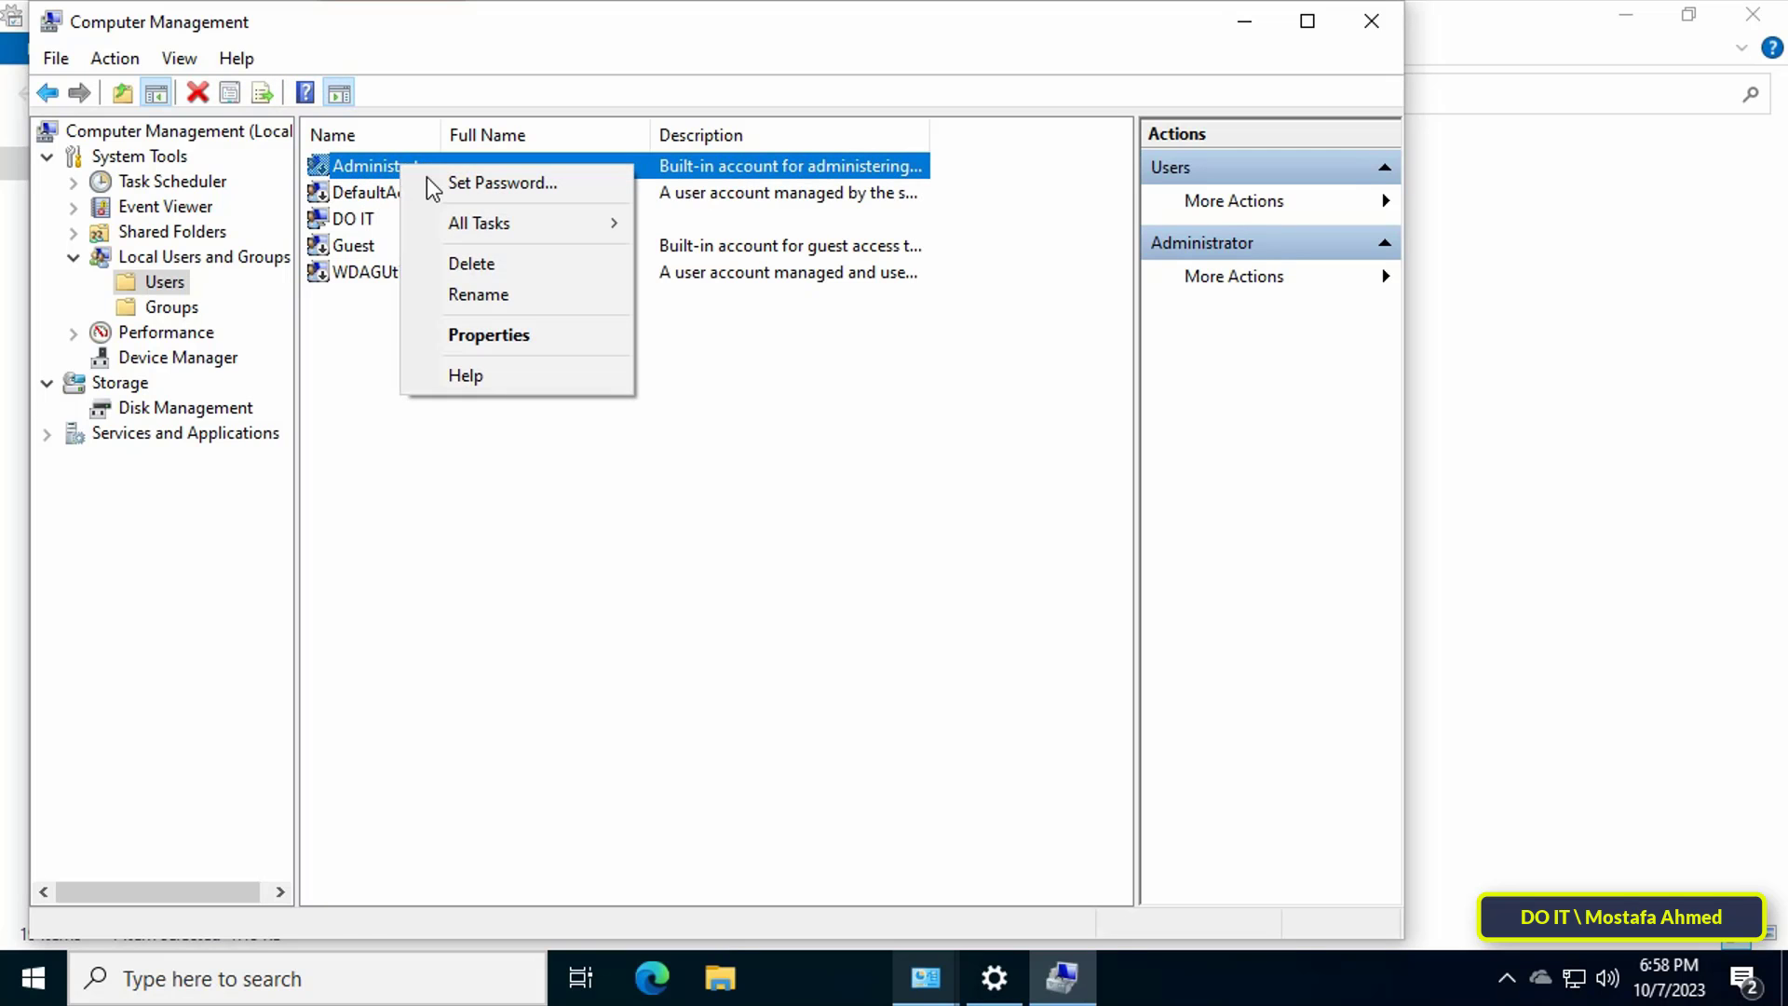
left_click(506, 337)
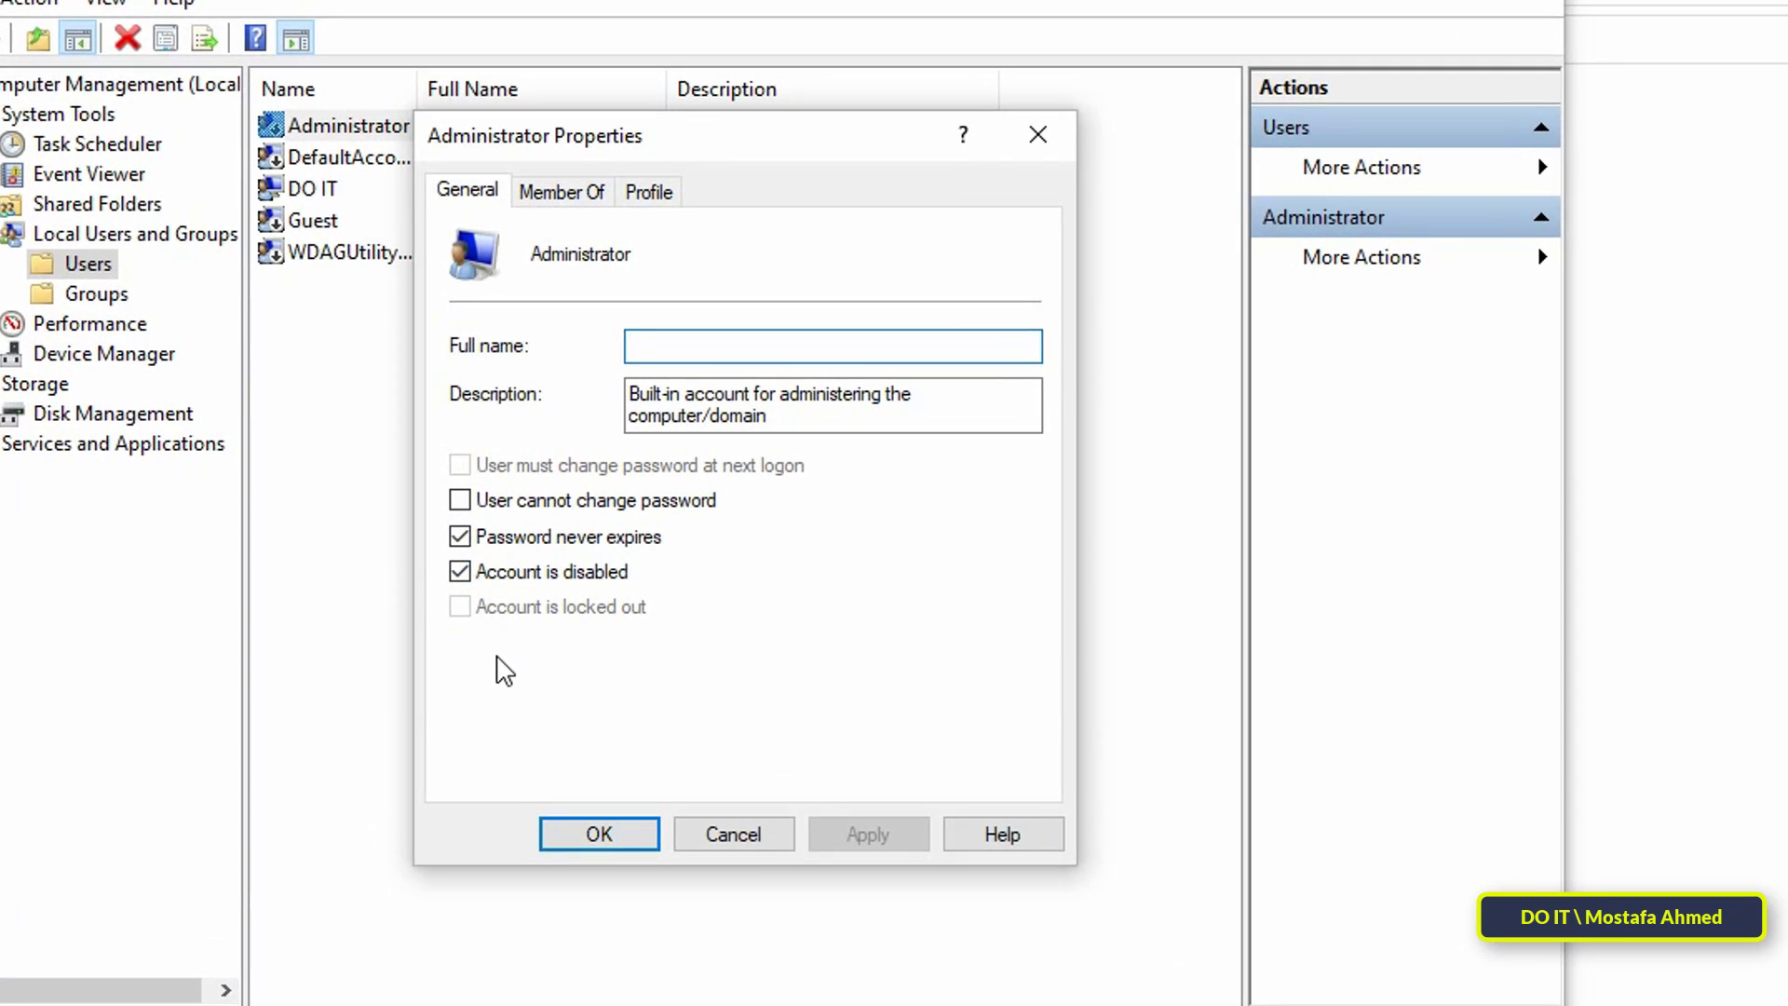
Untick Account is disabled and try saving; 'Access is denied' twice, so cancel the dialog.
left_click(583, 578)
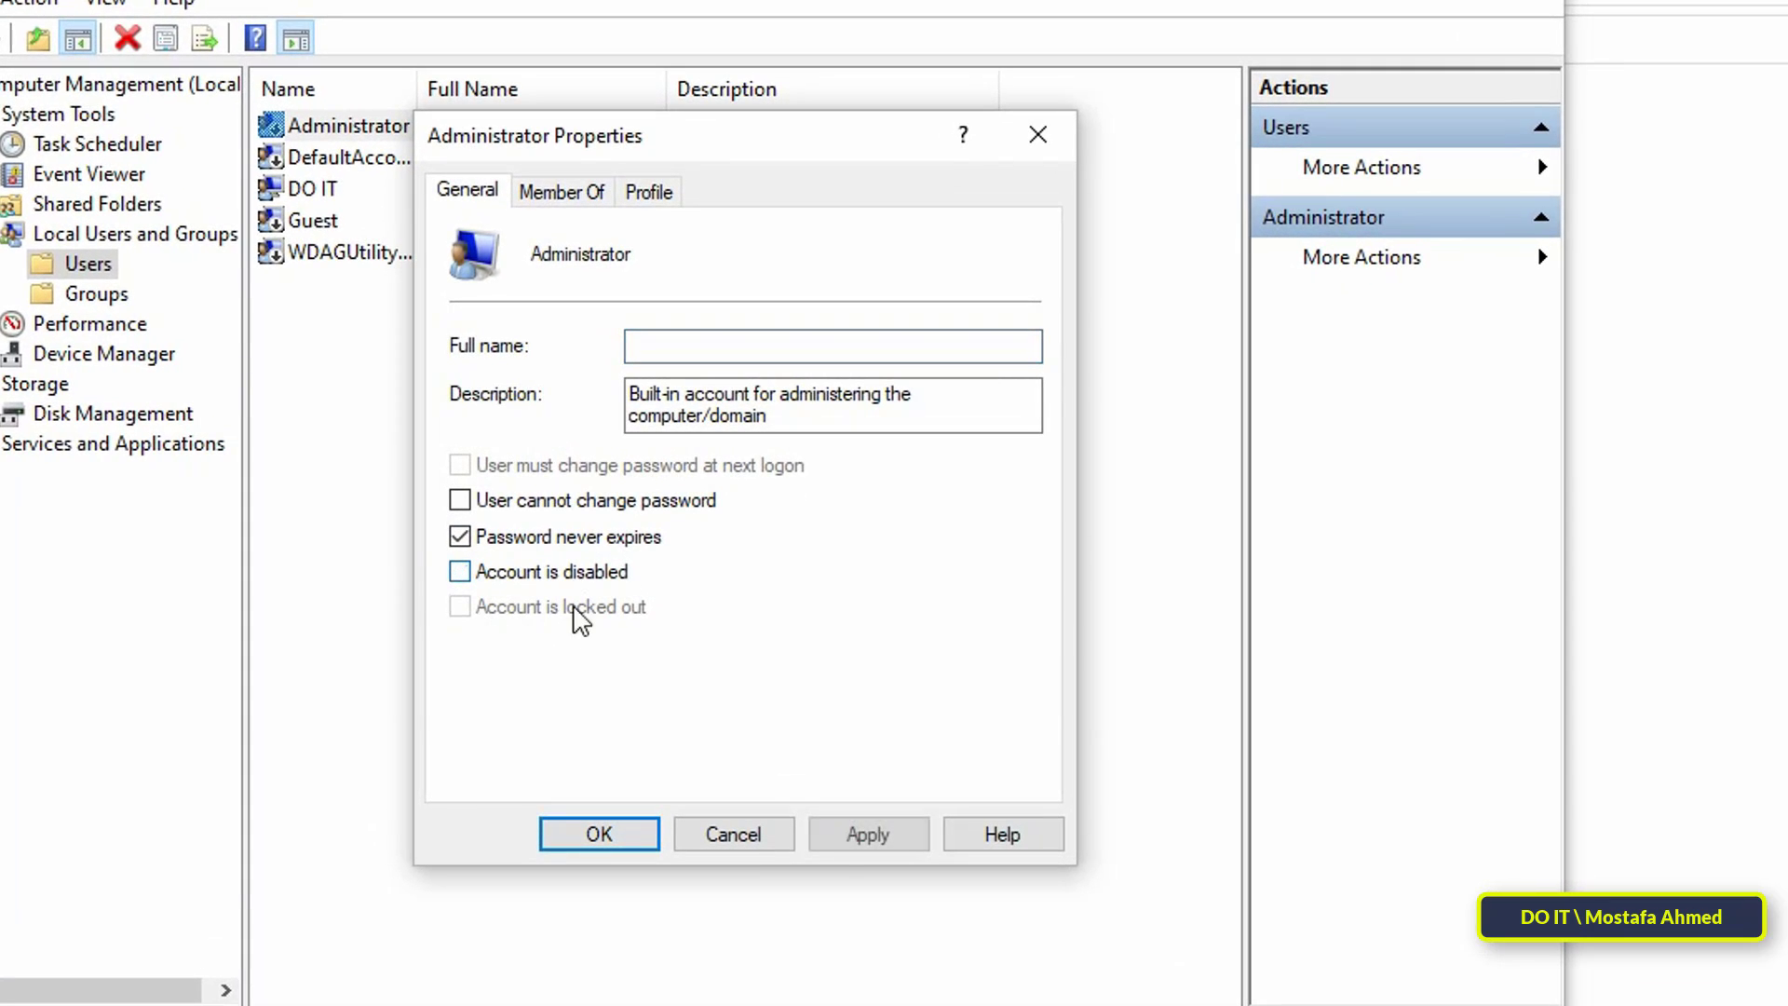
left_click(834, 841)
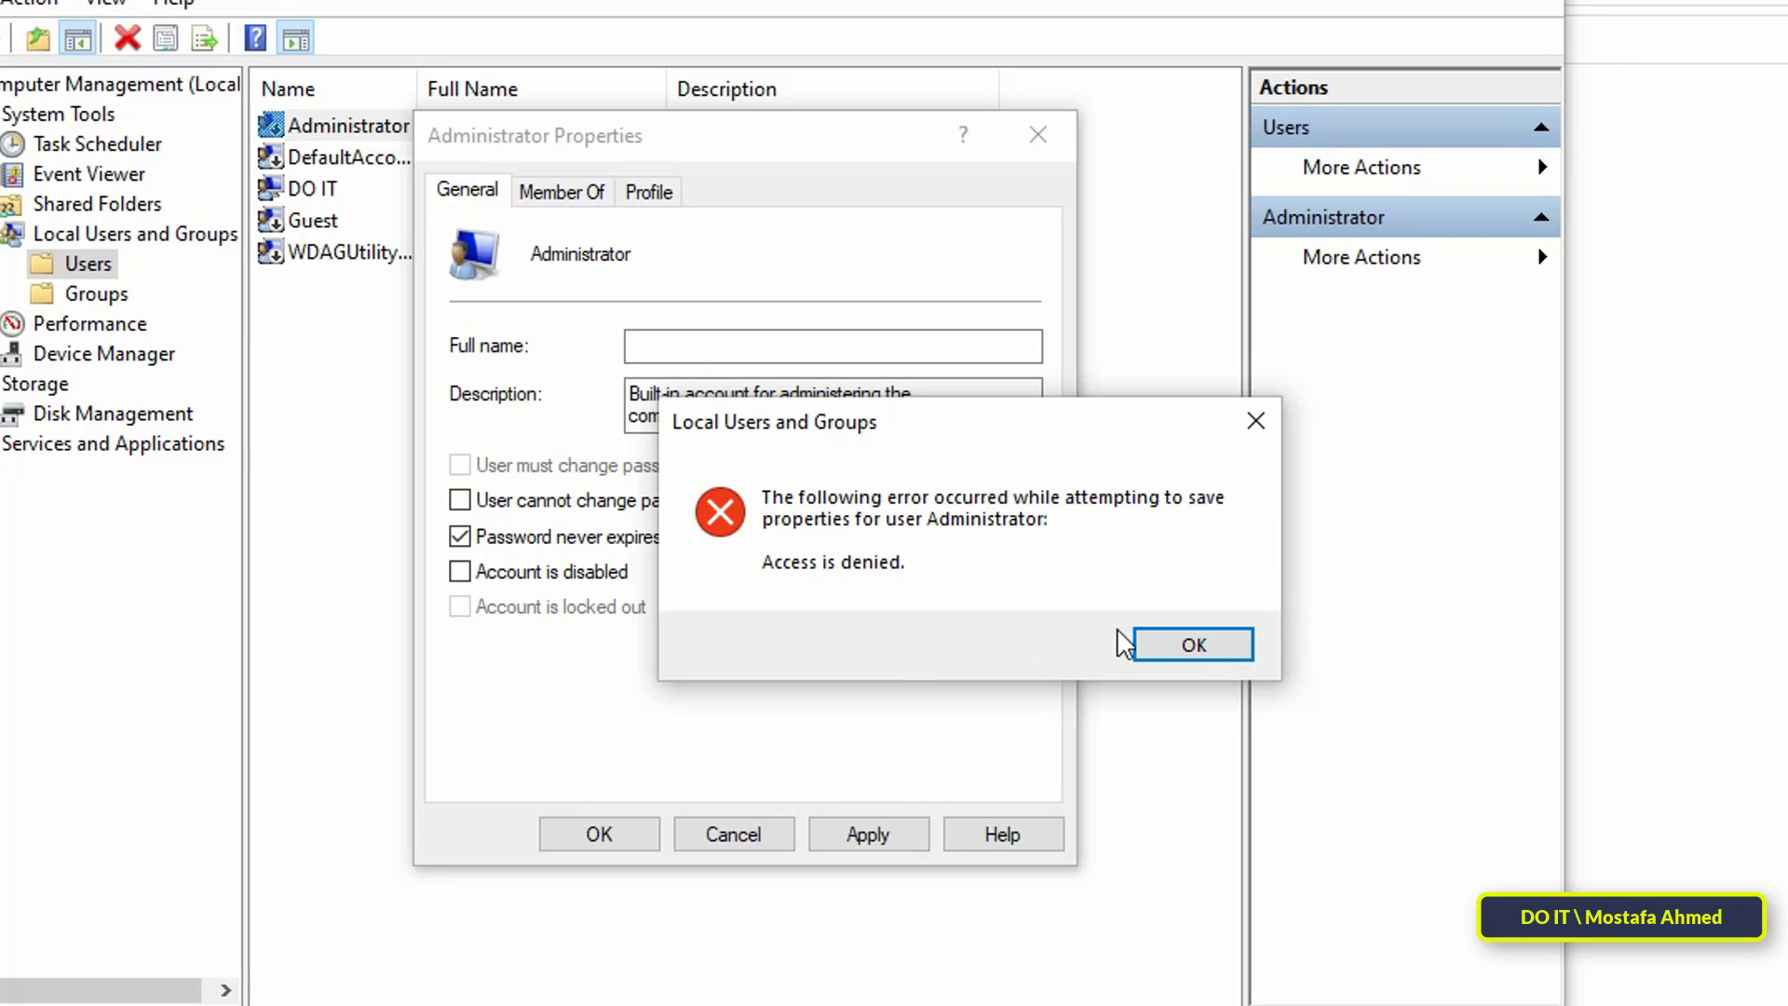
left_click(1180, 650)
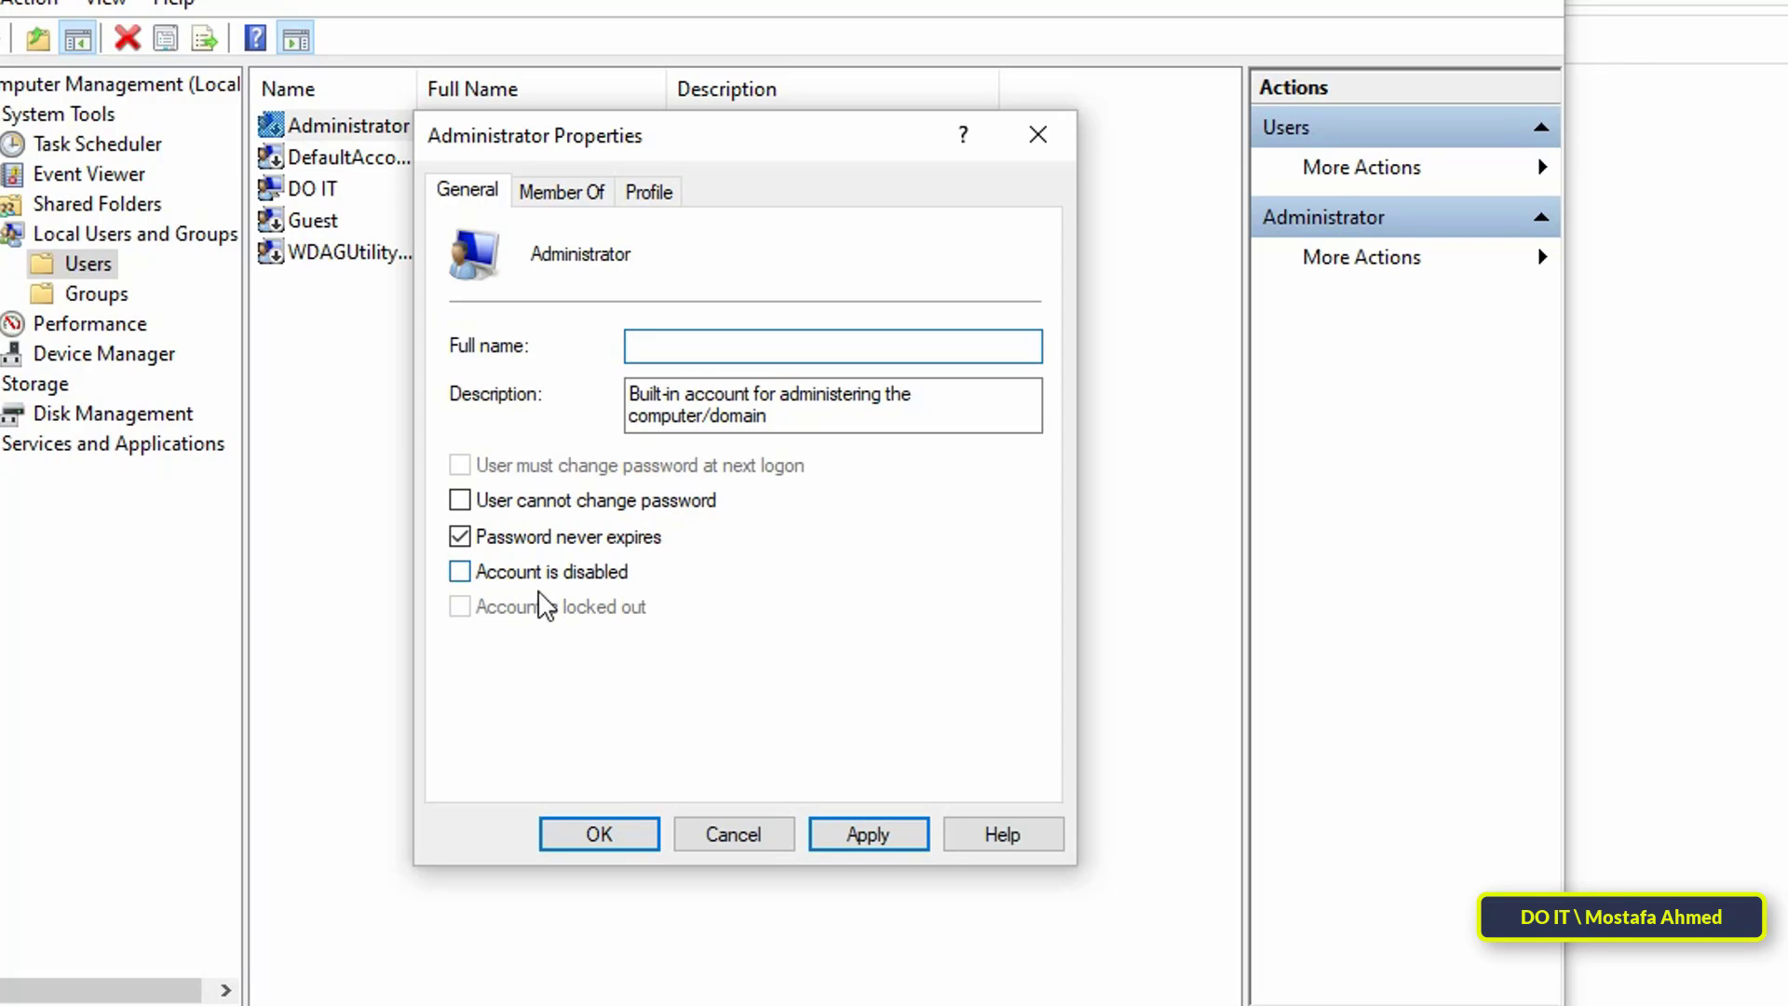
left_click(598, 834)
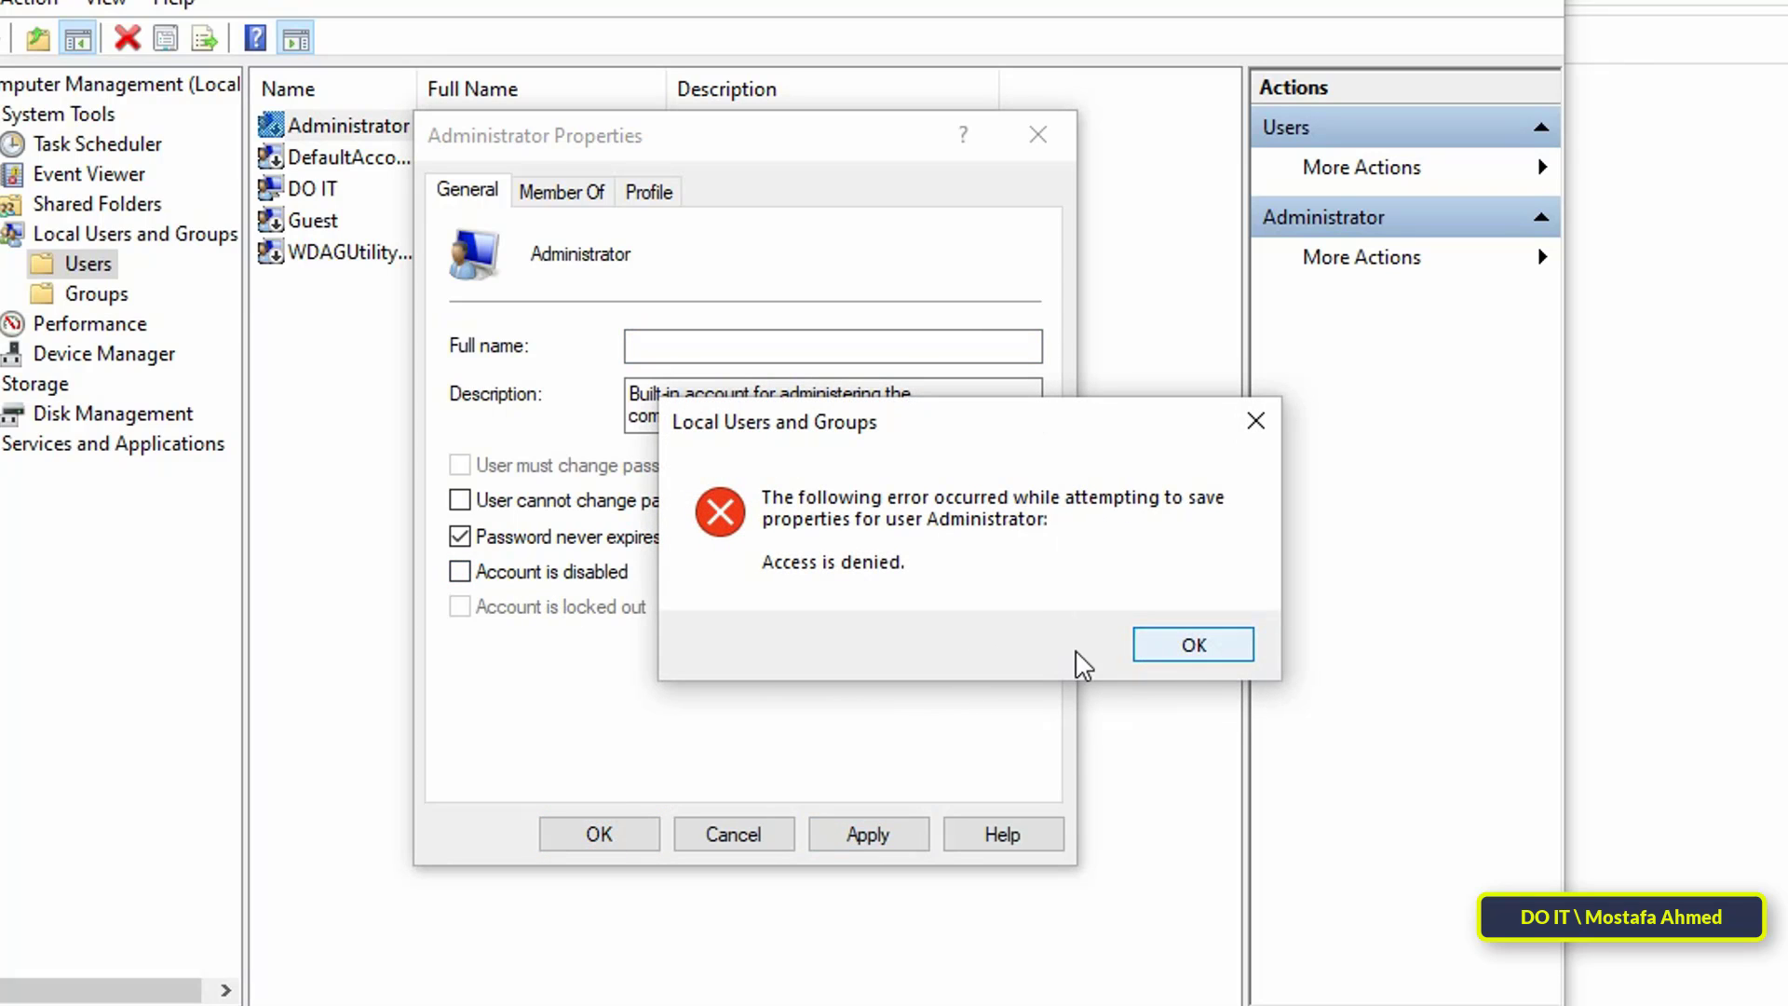
left_click(1190, 645)
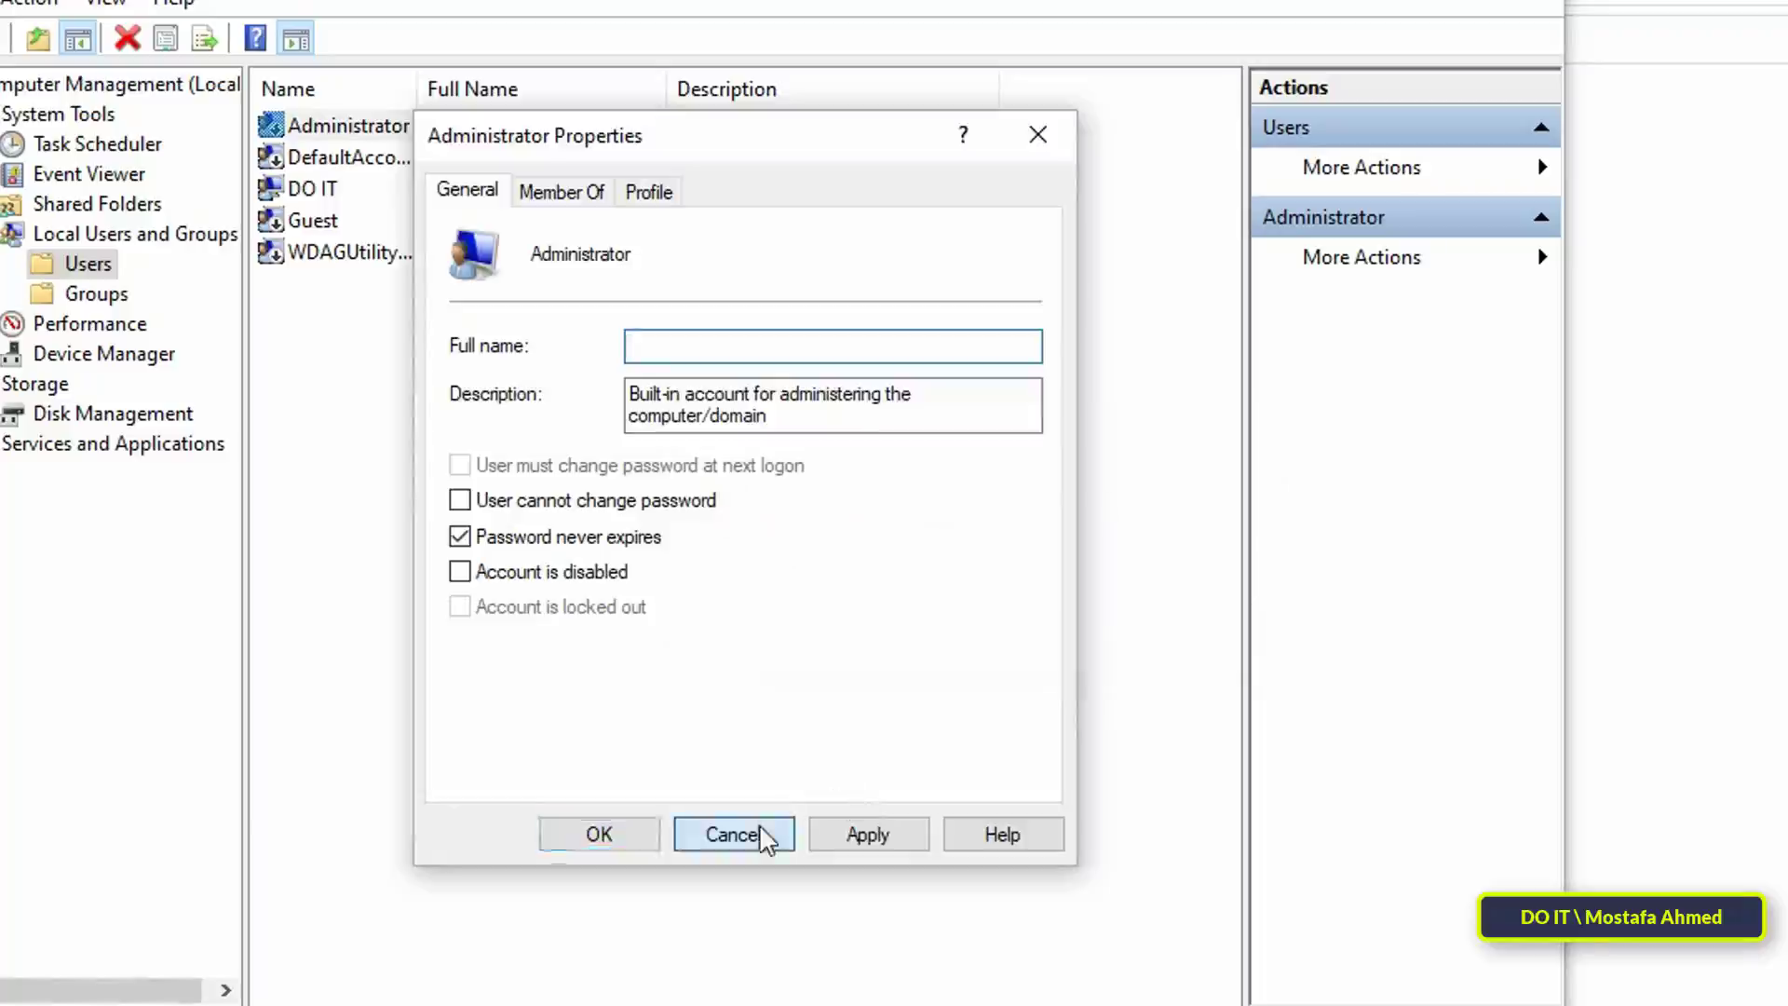
left_click(731, 833)
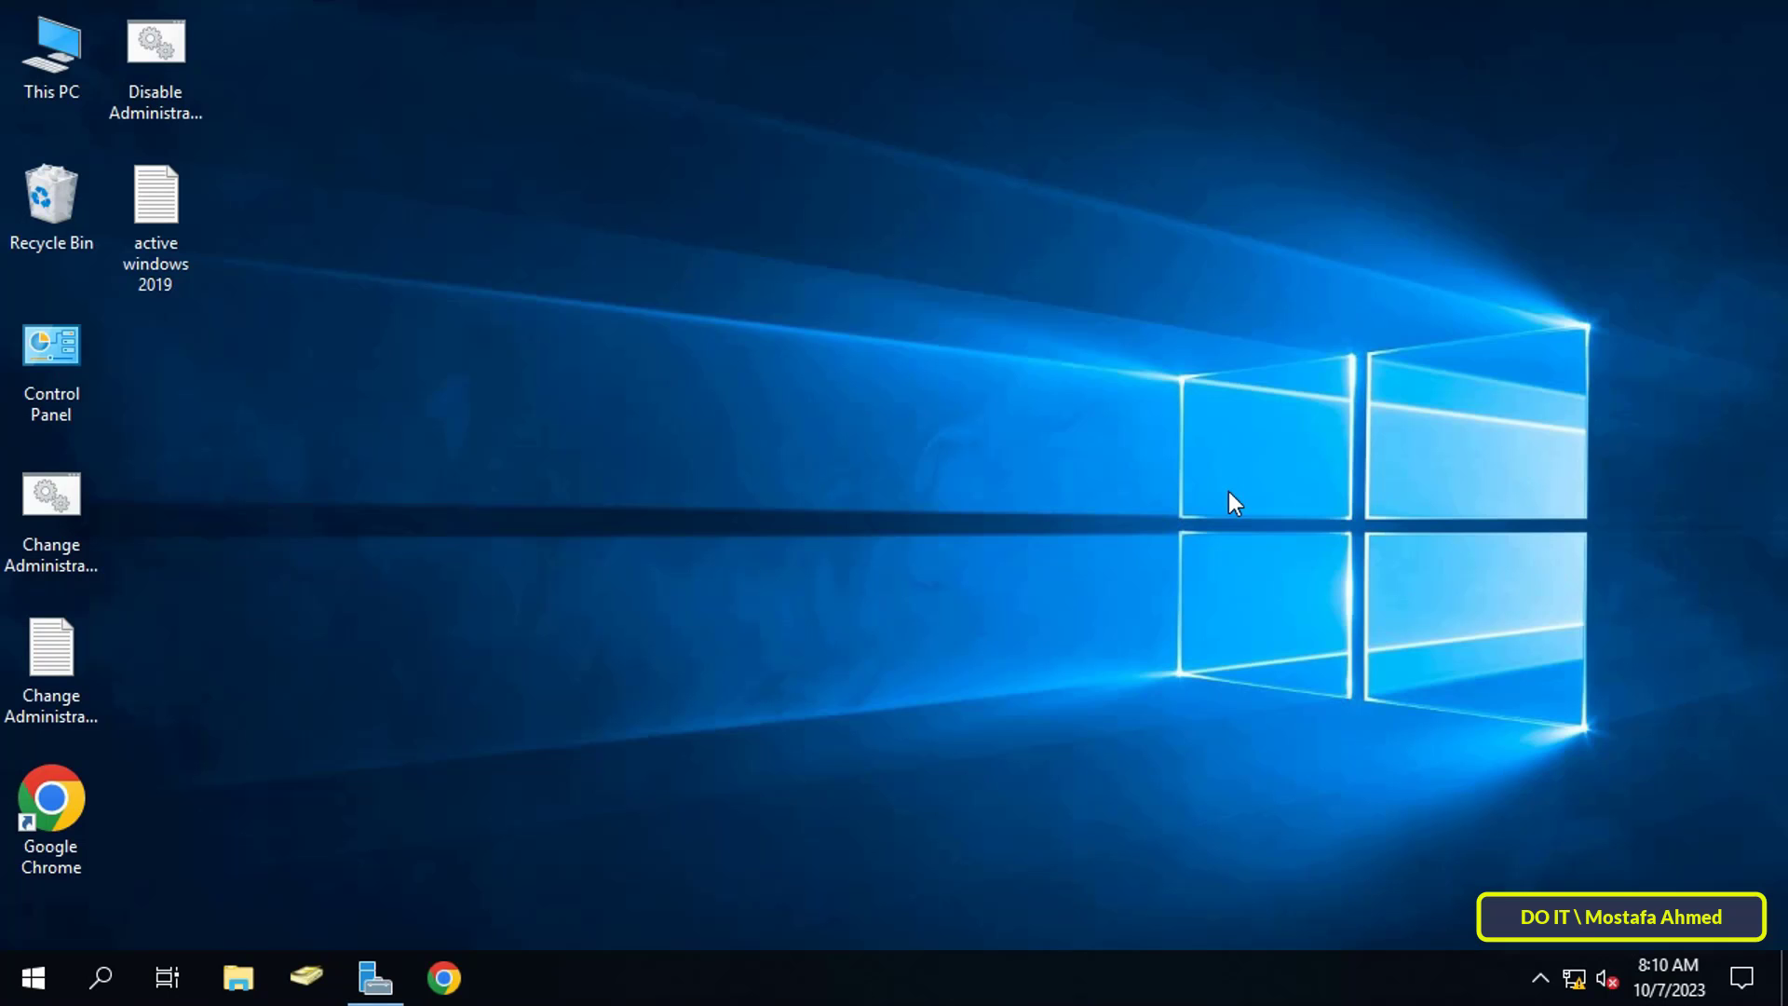
Create desktop text file 'Enable Administrator For All Users' and type the net user administrator command.
right_click(993, 326)
mouse_move(1061, 515)
left_click(1367, 708)
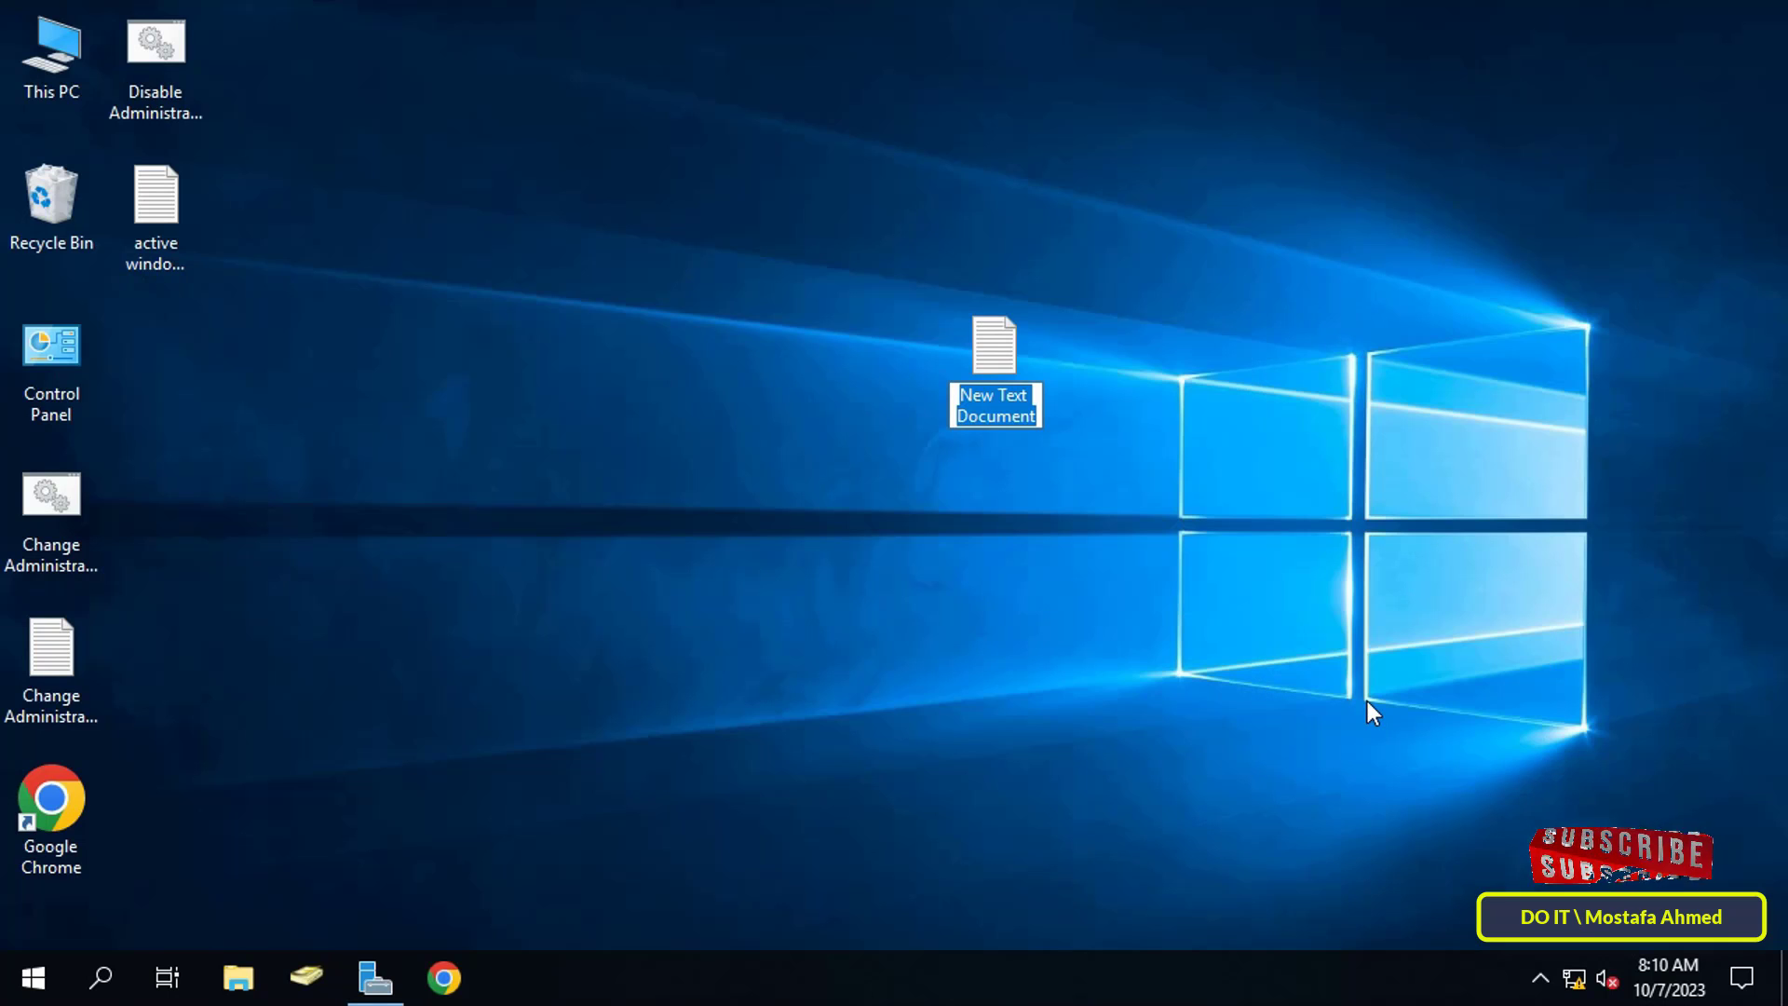
type("Enable A")
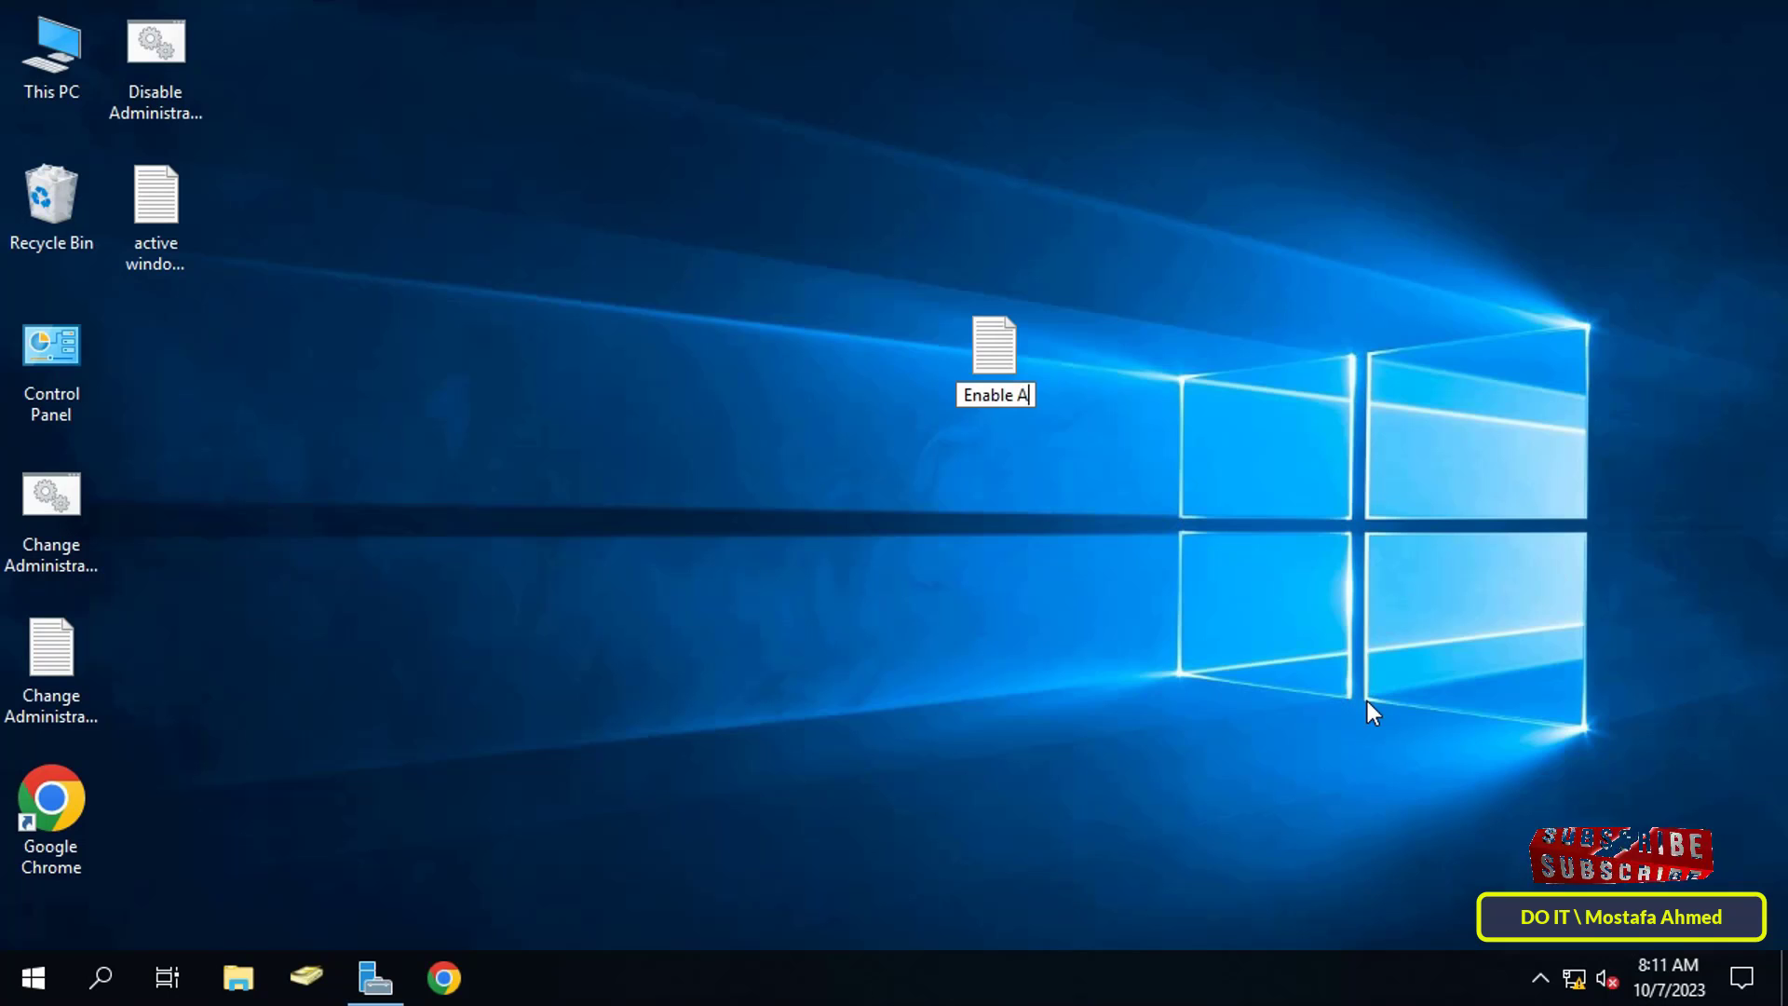
type("dministrator For All Us")
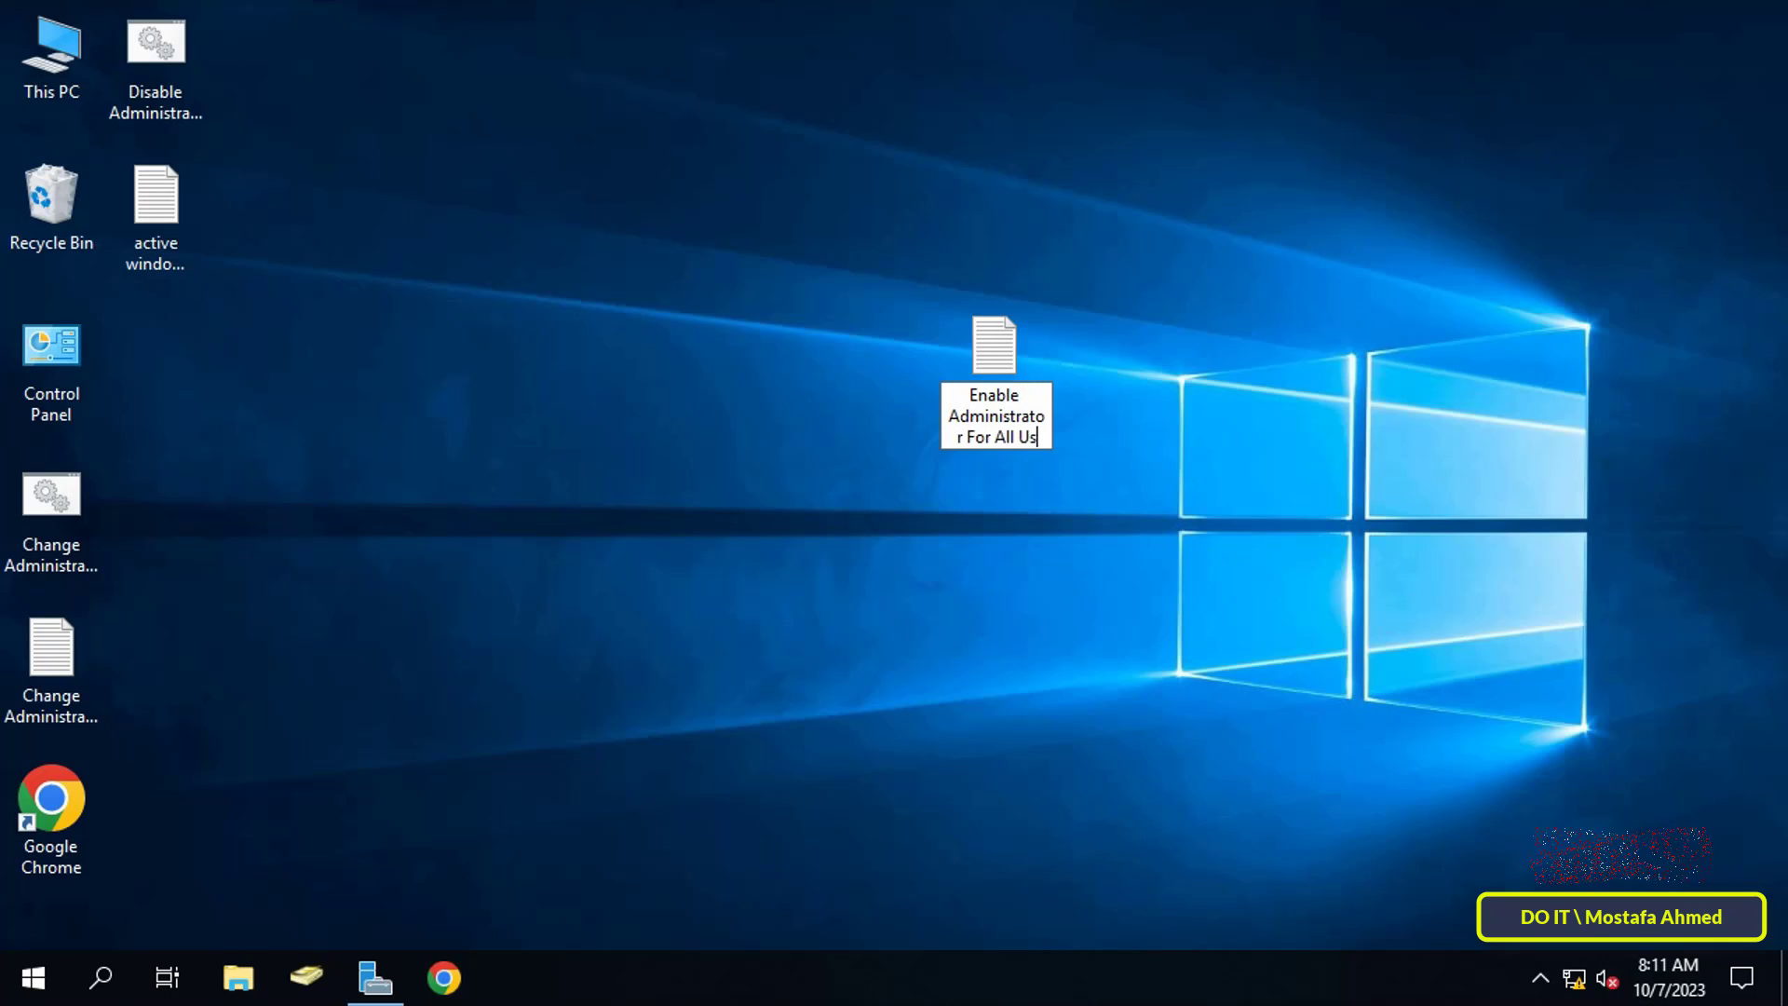
type("ers")
key("Return")
key("Return")
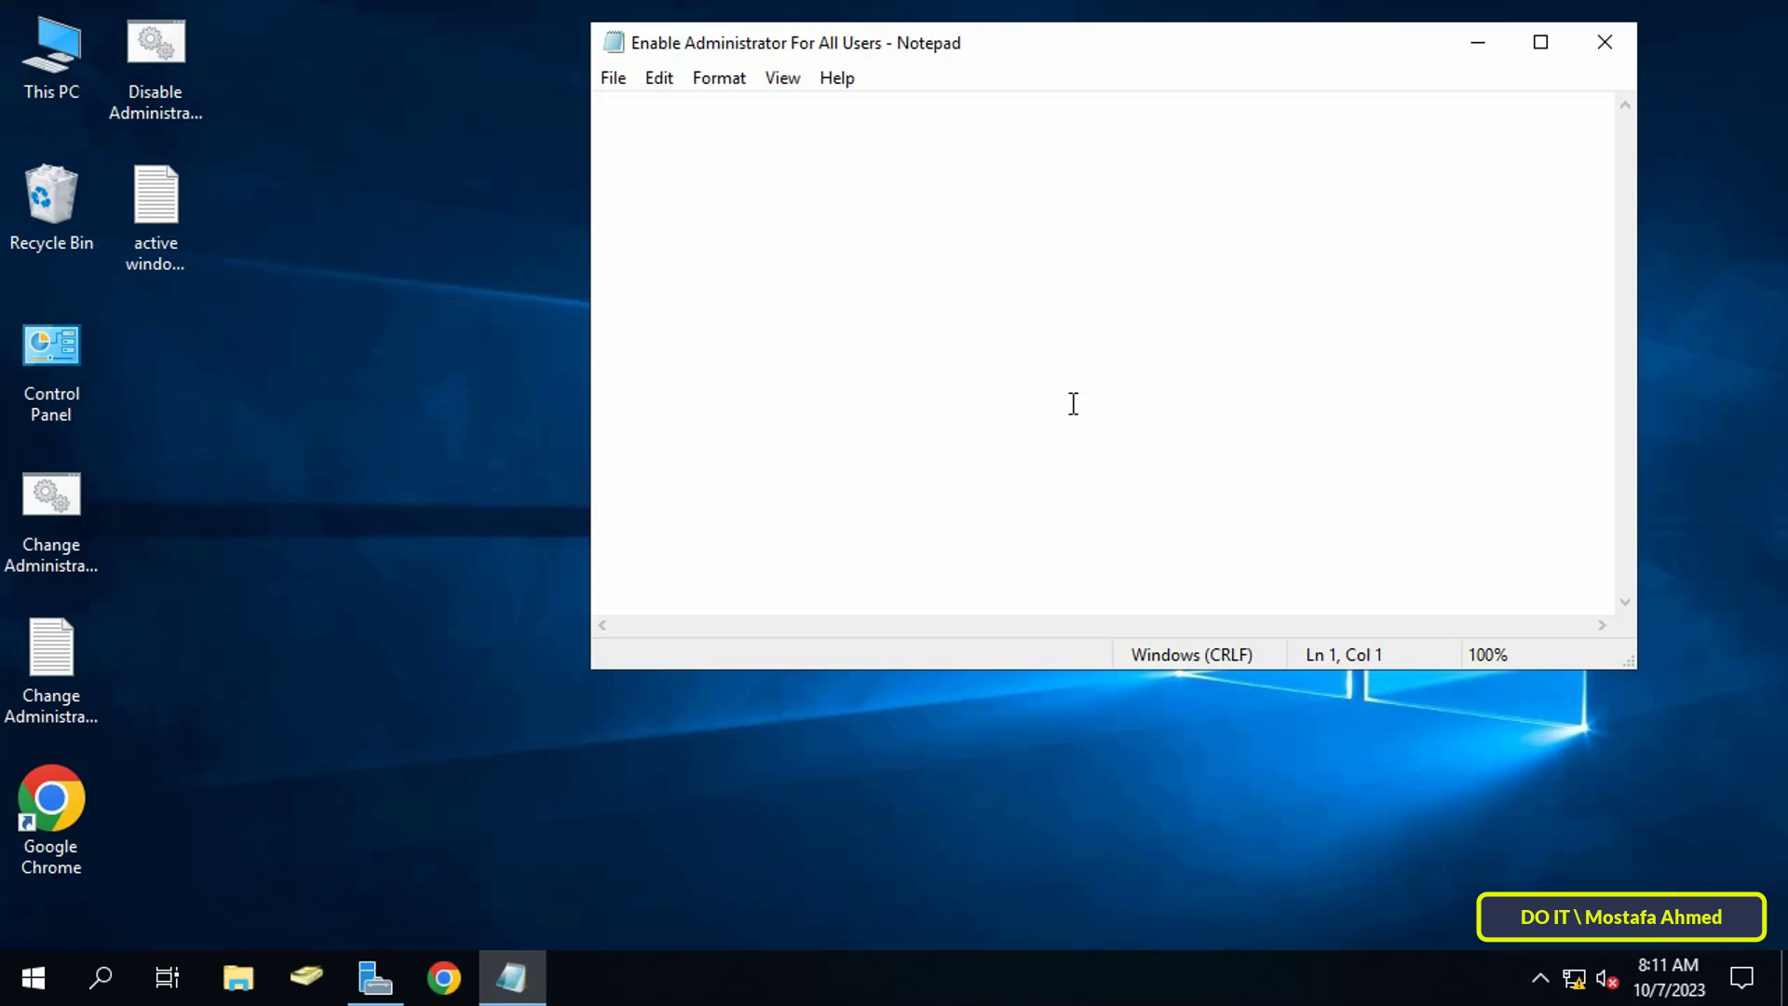
type("net ")
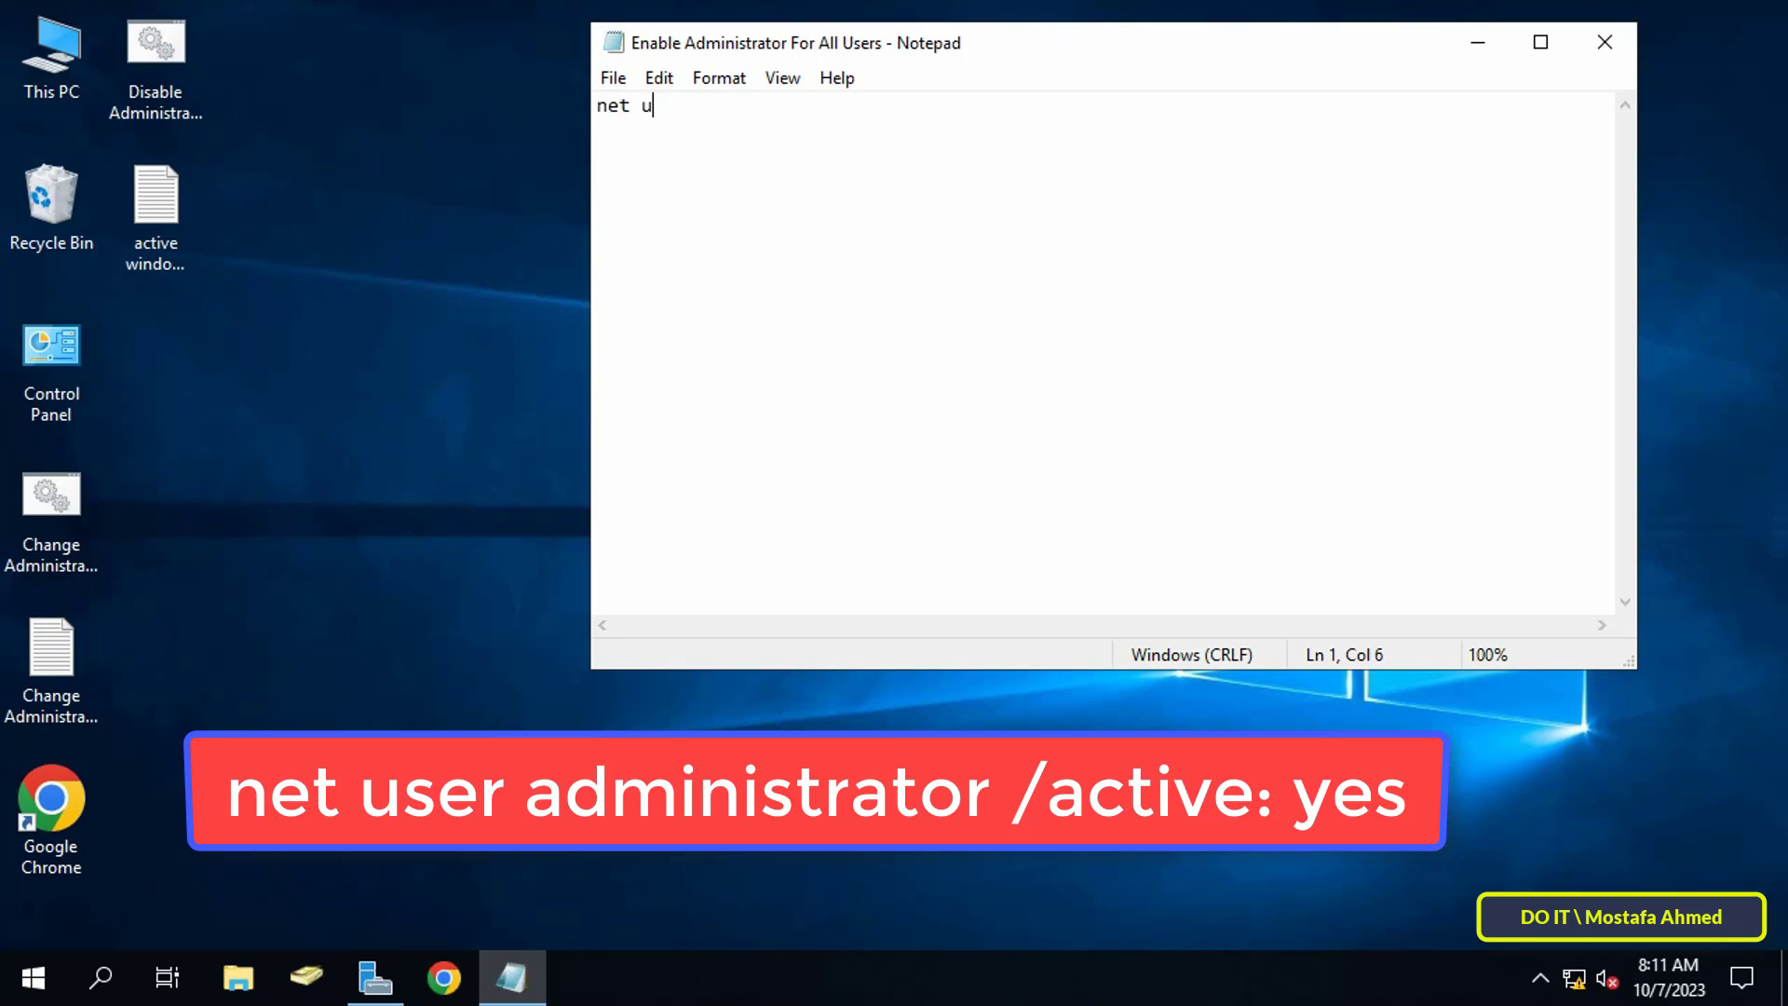
type("user administrator /active:yes")
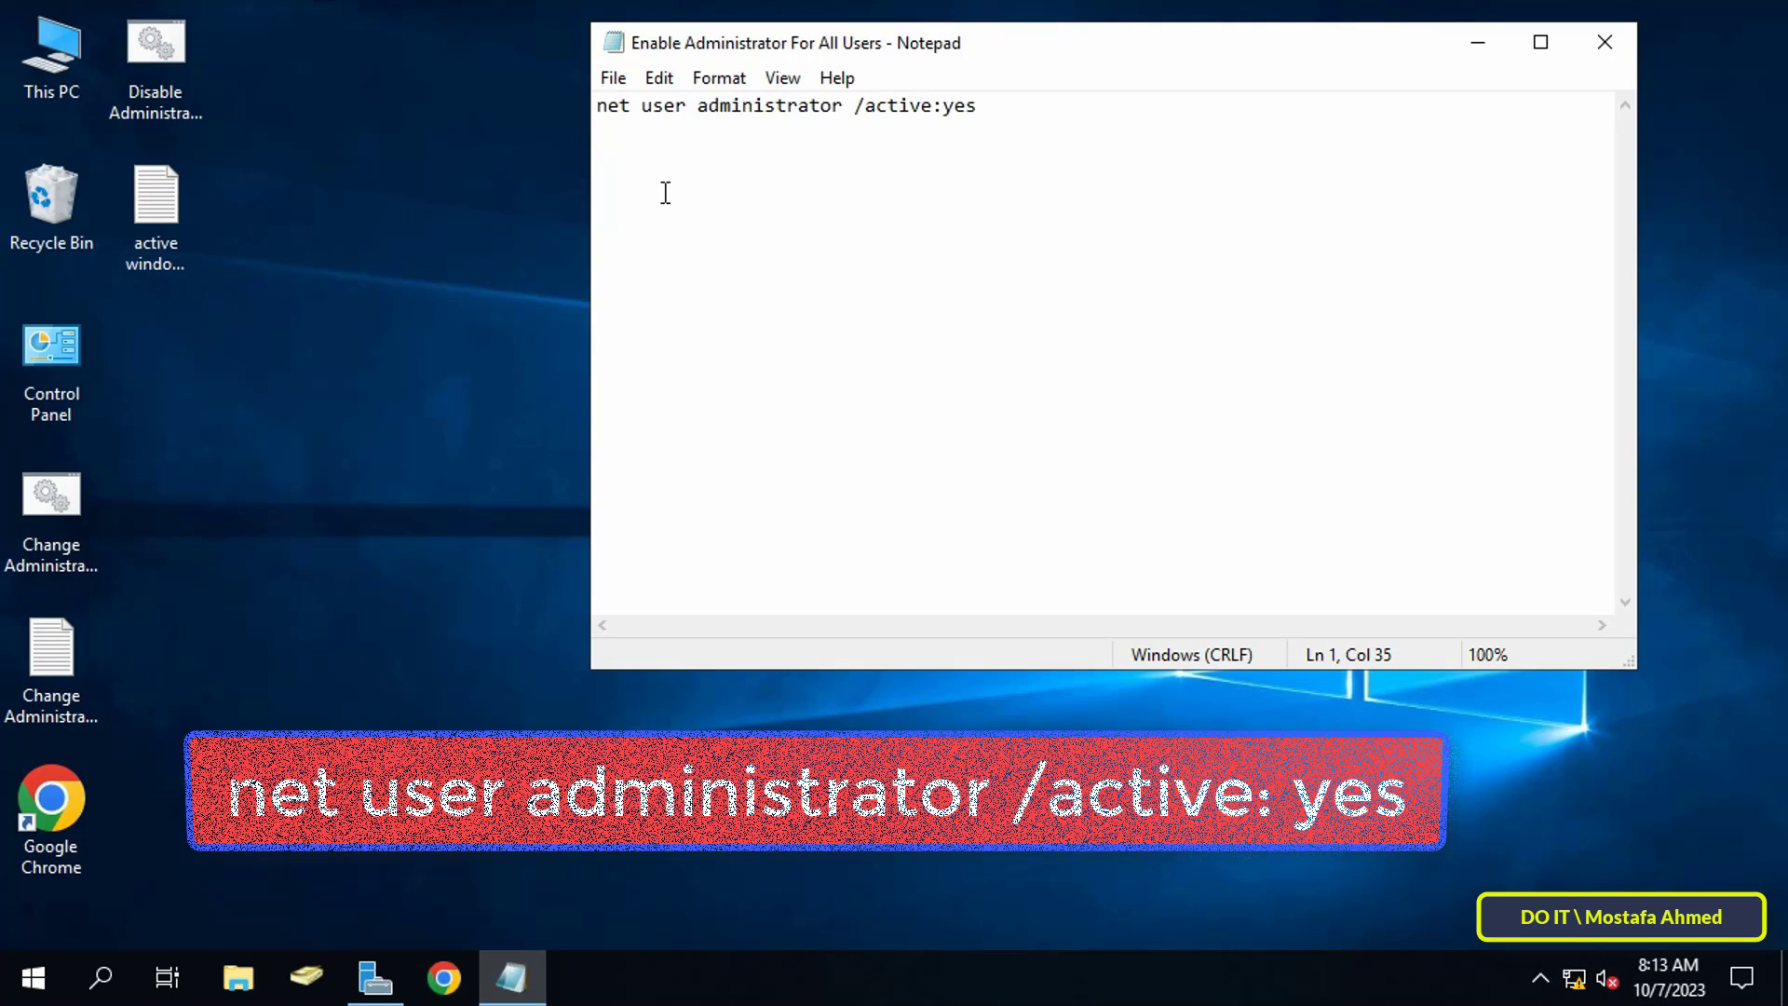
Save the file to the desktop as 'Enable Administrator For All Users.bat' with type All Files.
left_click(616, 80)
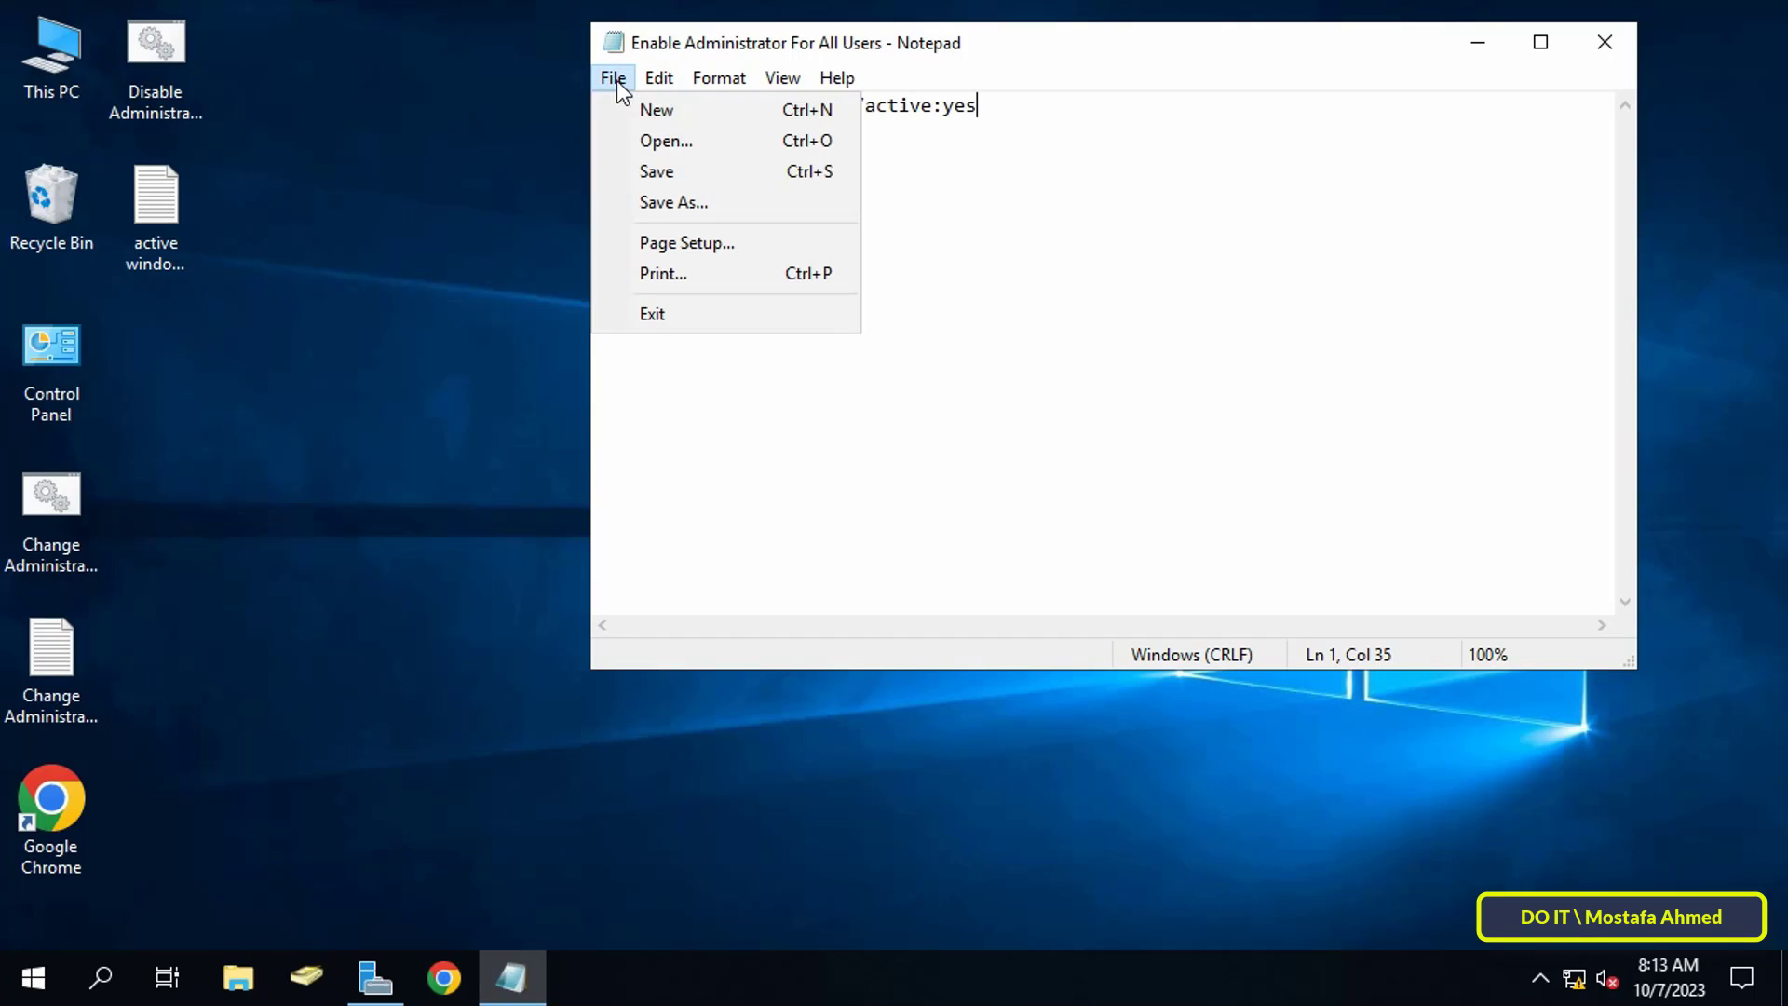
left_click(658, 179)
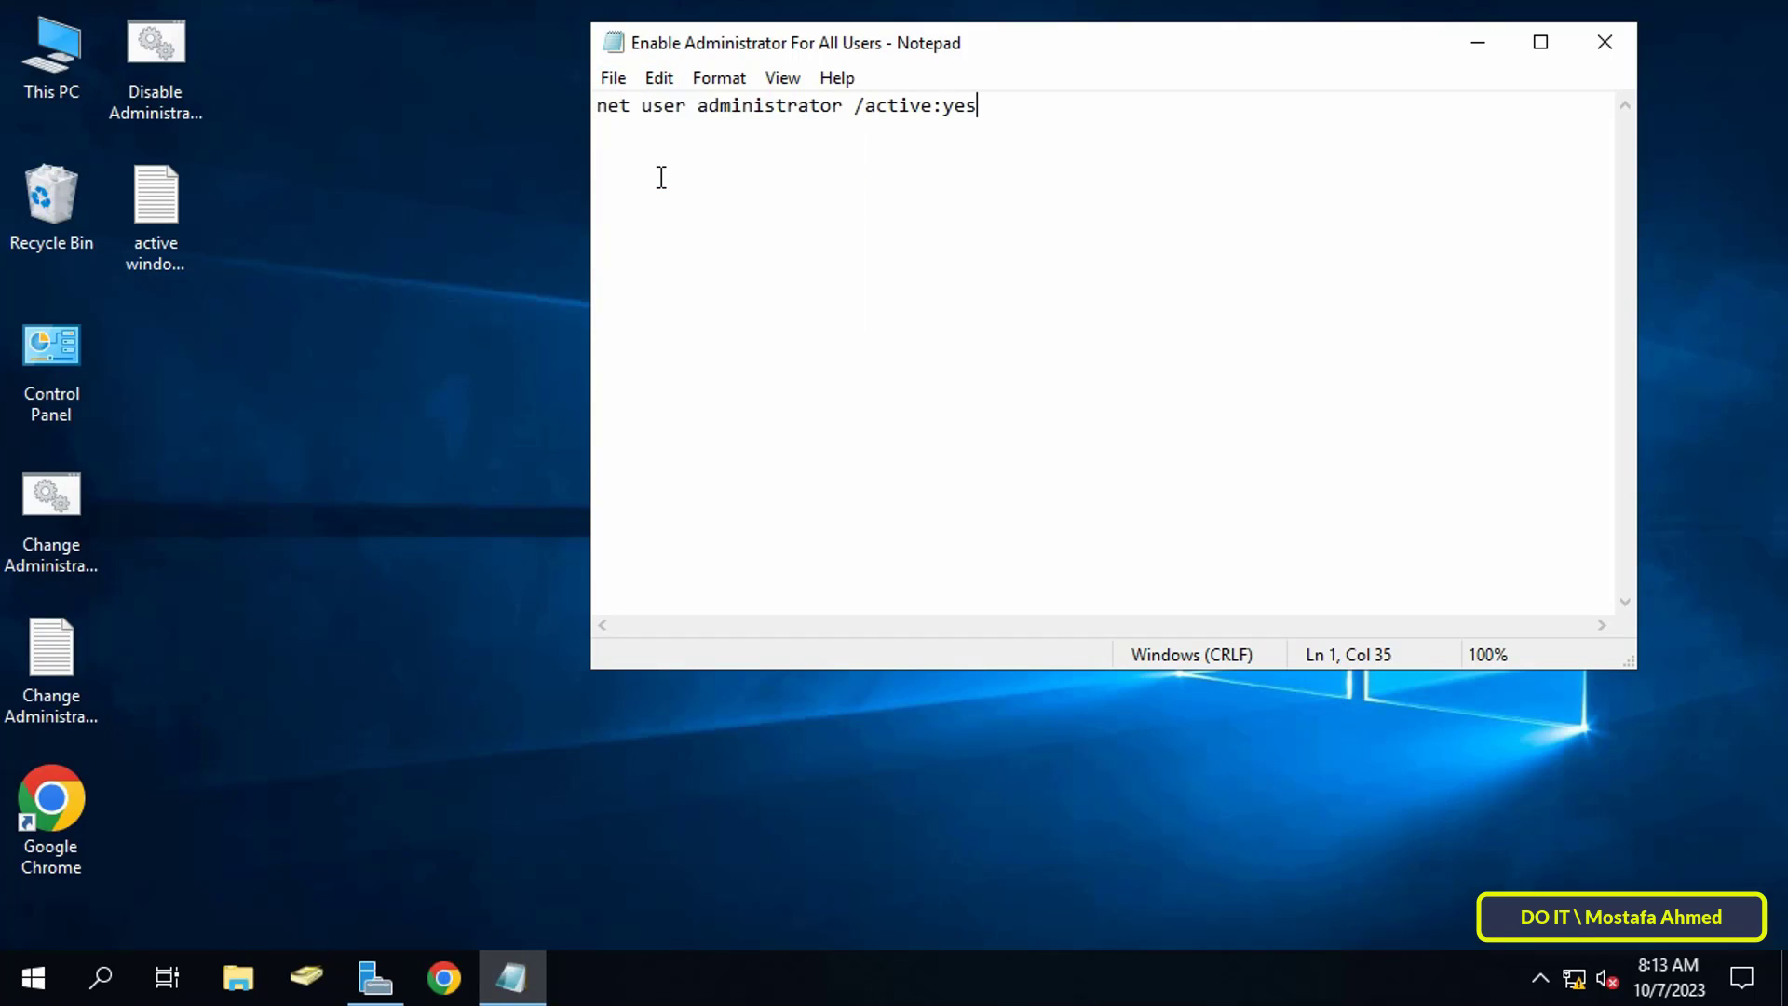
left_click(613, 78)
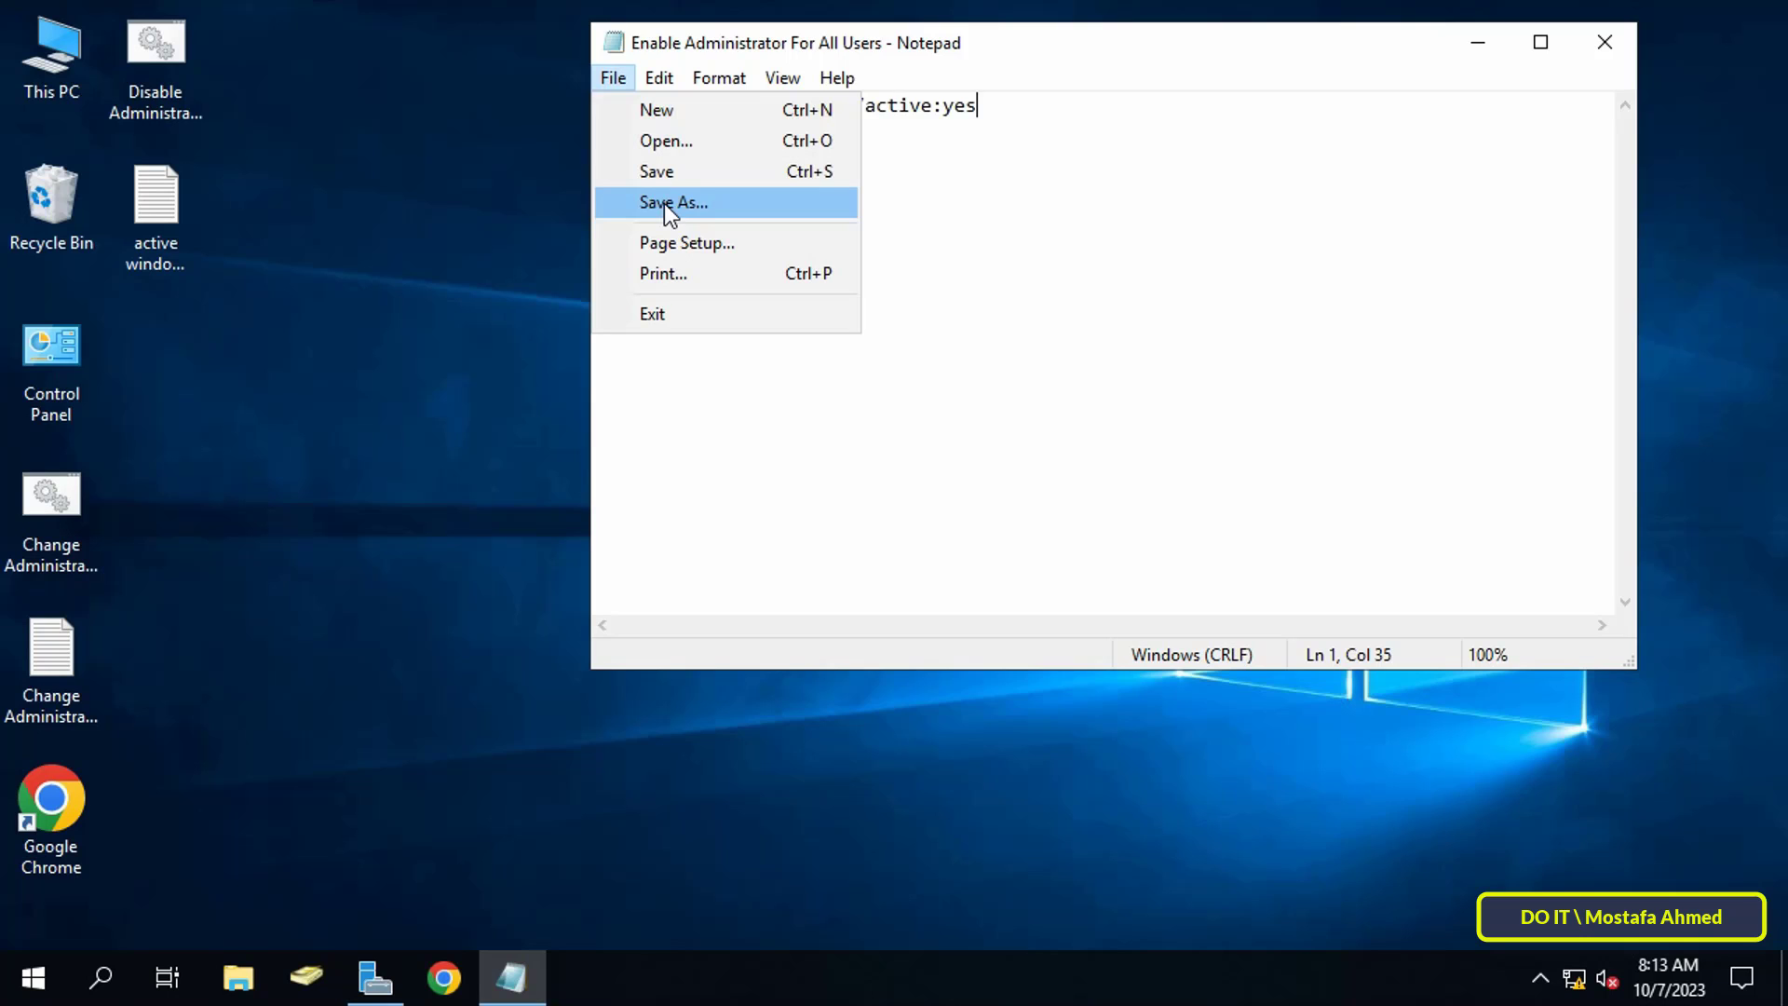
left_click(663, 203)
left_click(1013, 731)
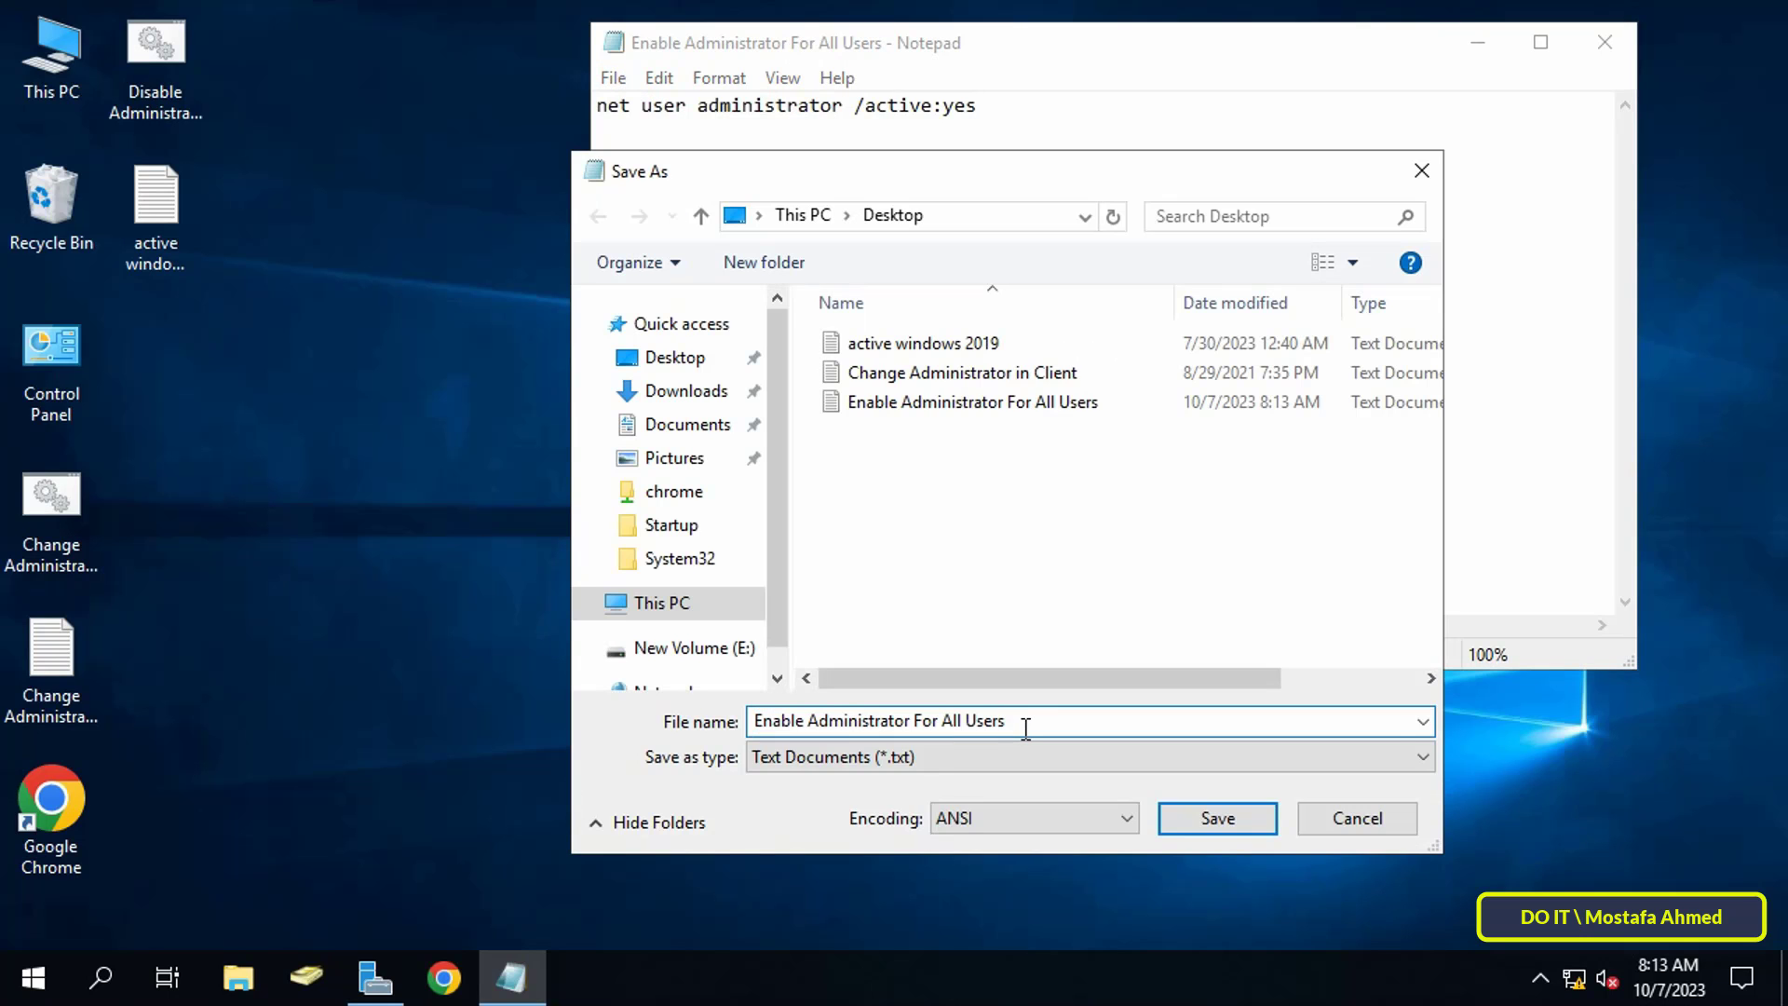
type(".bat")
left_click(1015, 758)
left_click(907, 797)
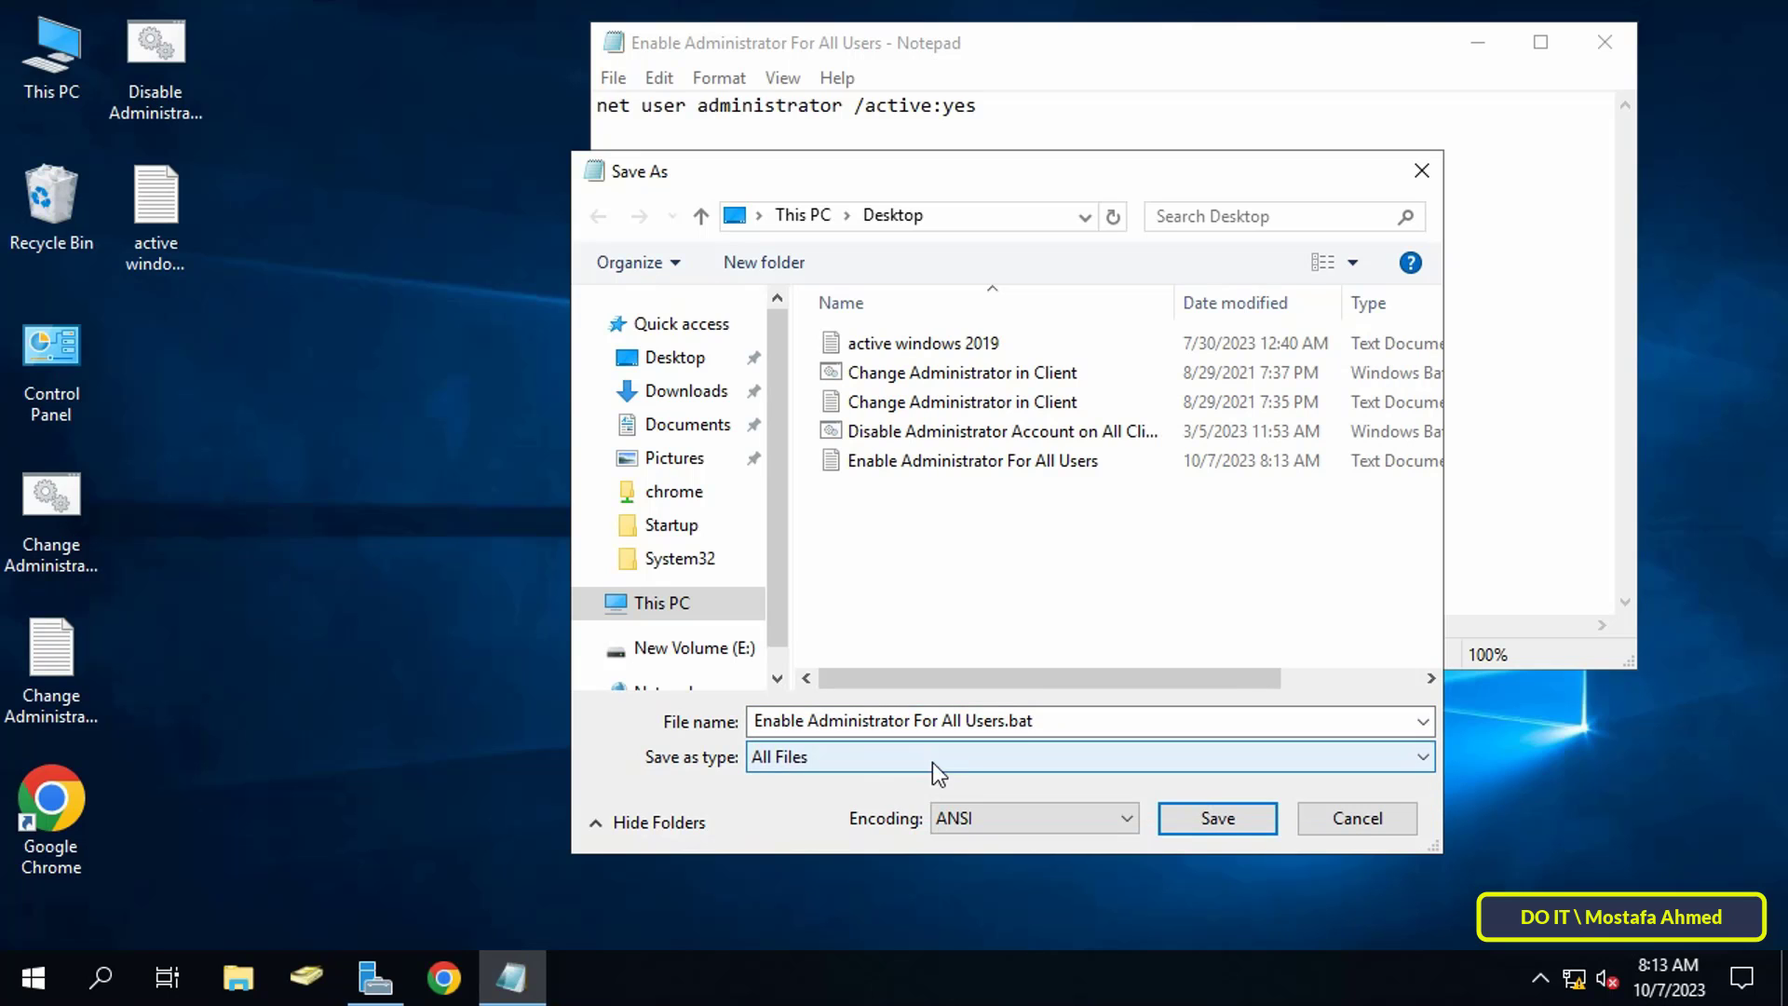
left_click(1210, 817)
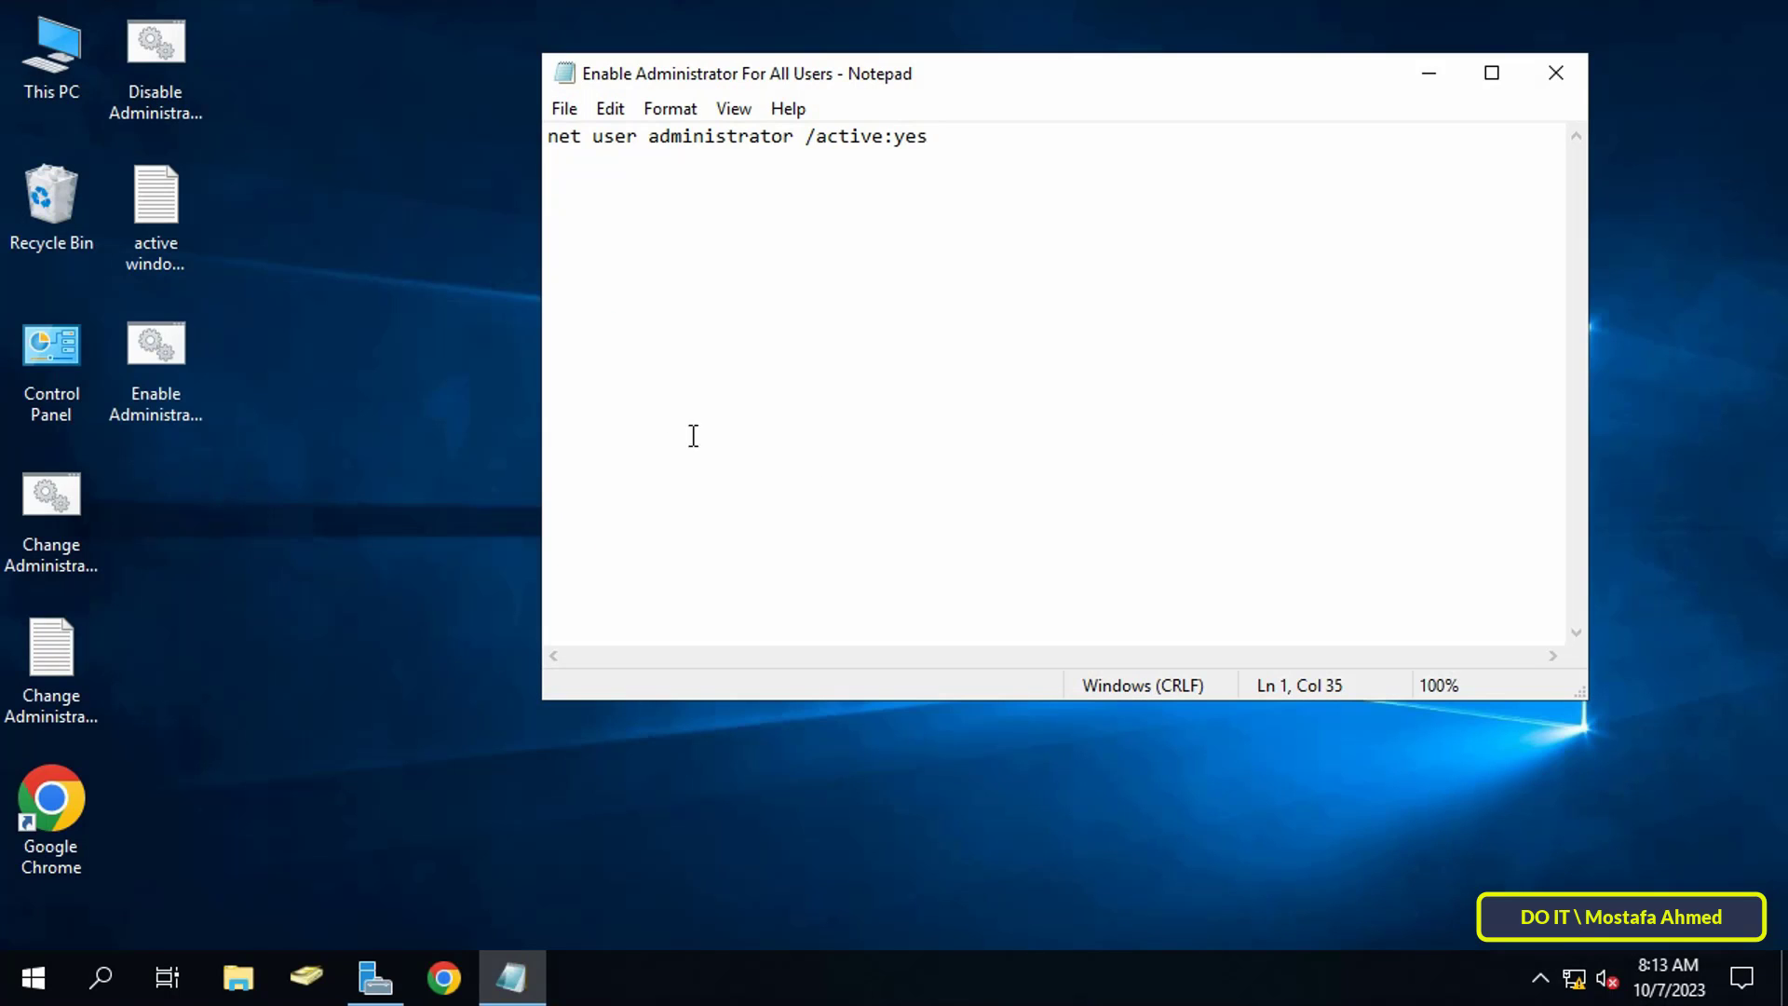
left_click(177, 416)
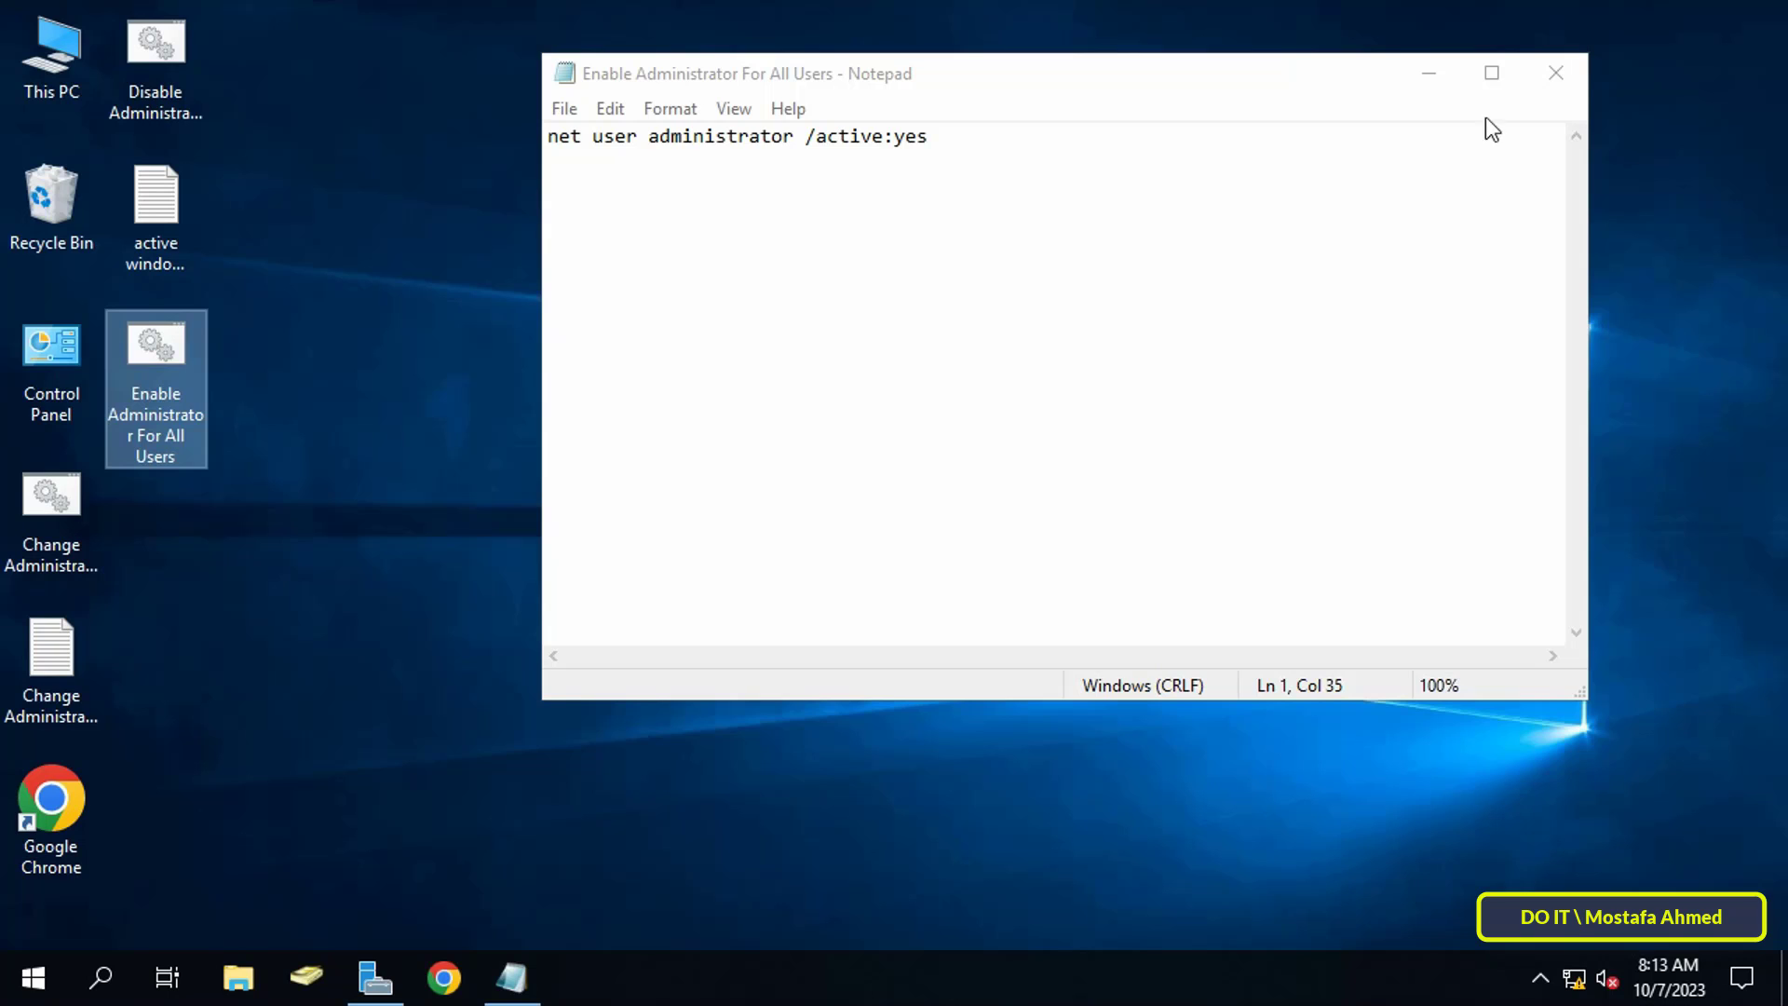
Close Notepad, copy the new batch file, and show Server Manager's Tools menu.
left_click(1547, 83)
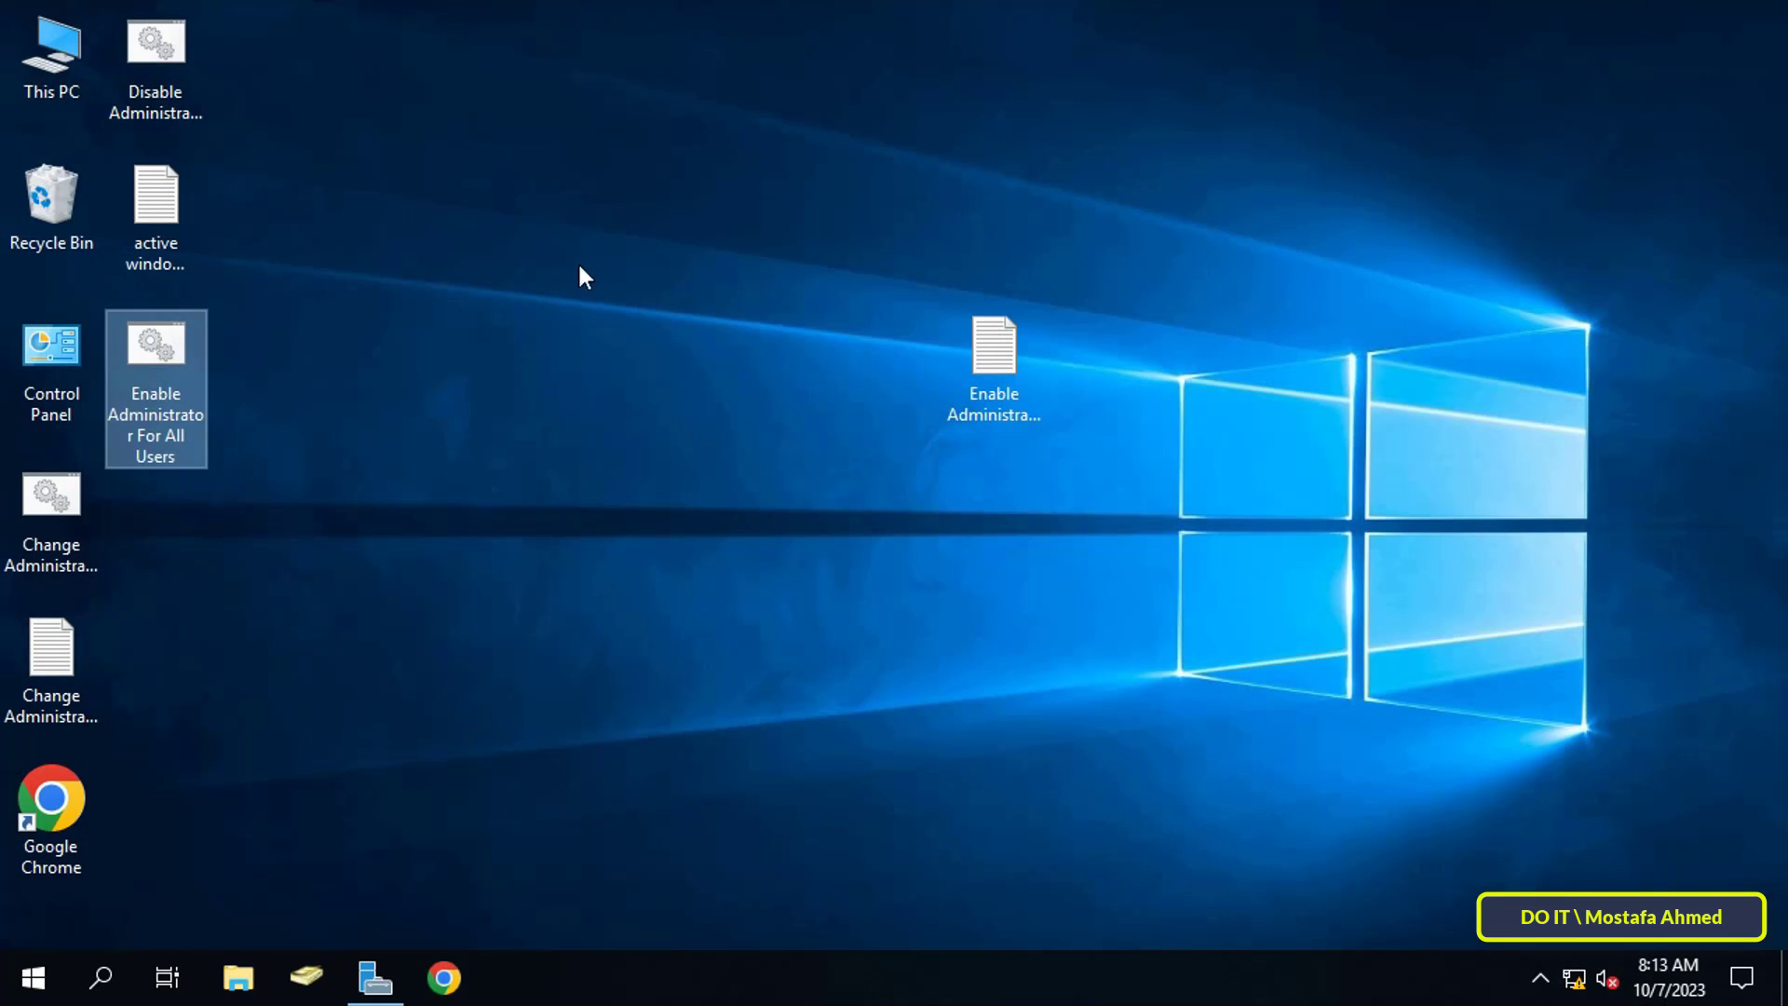
right_click(175, 355)
left_click(294, 788)
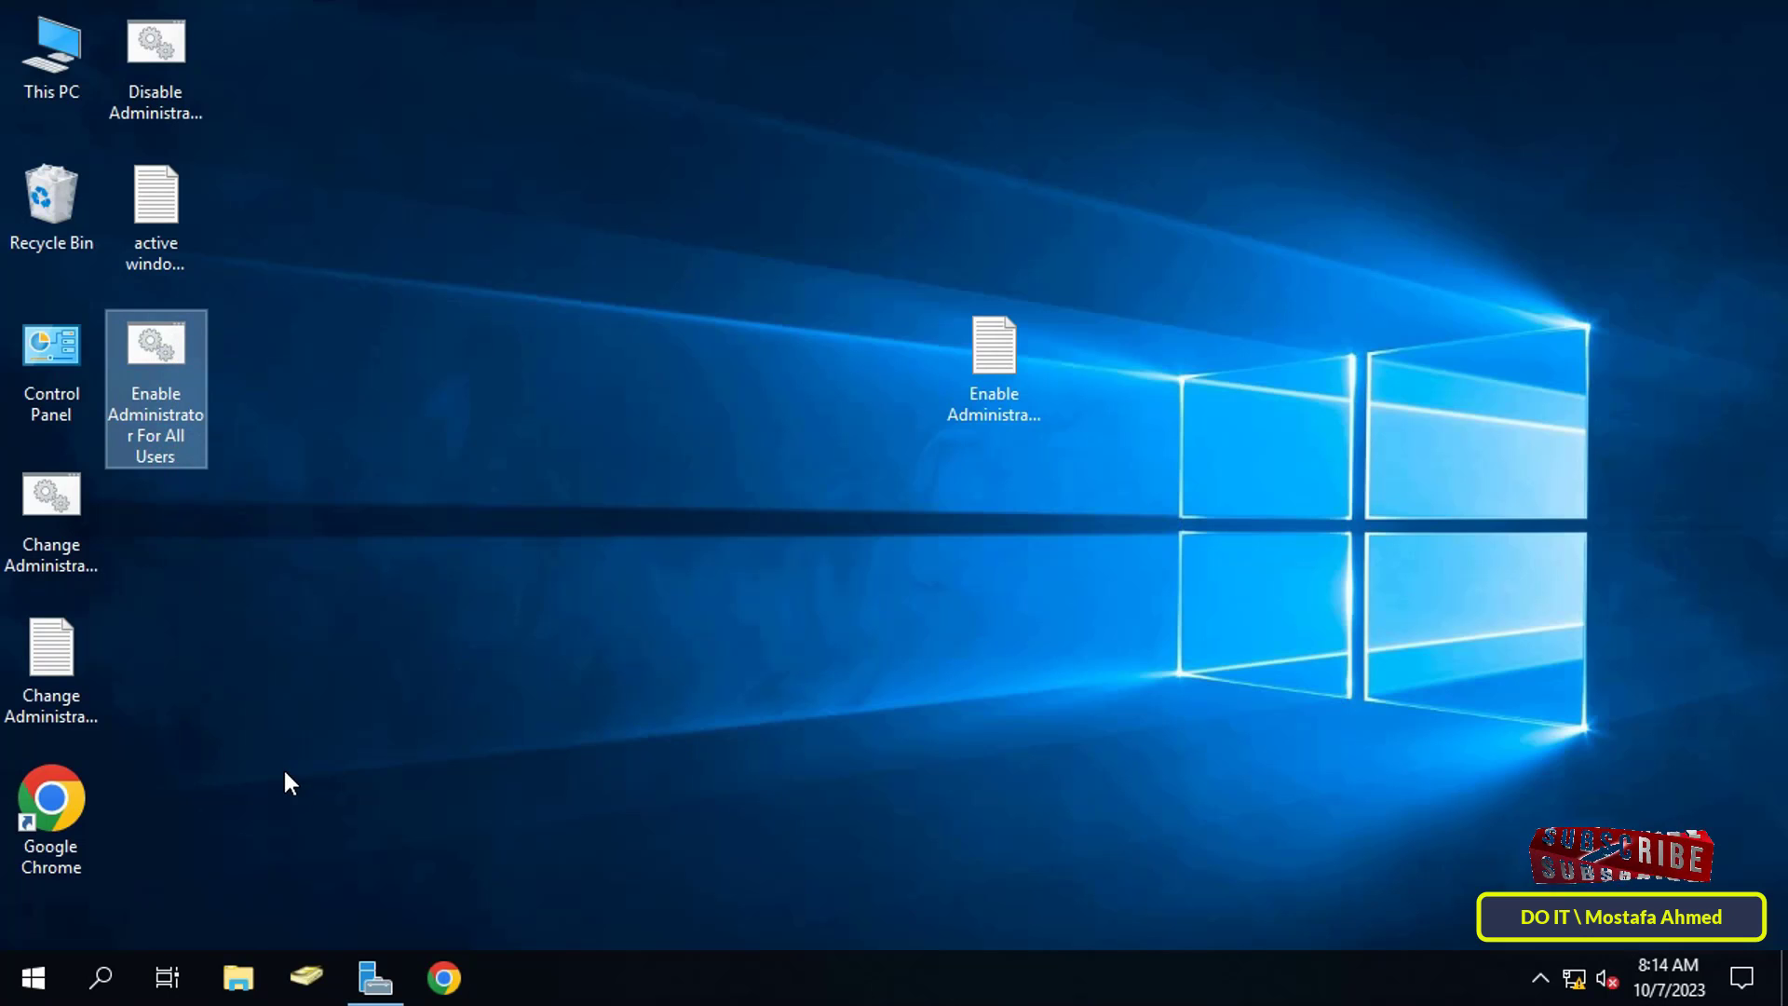
left_click(372, 980)
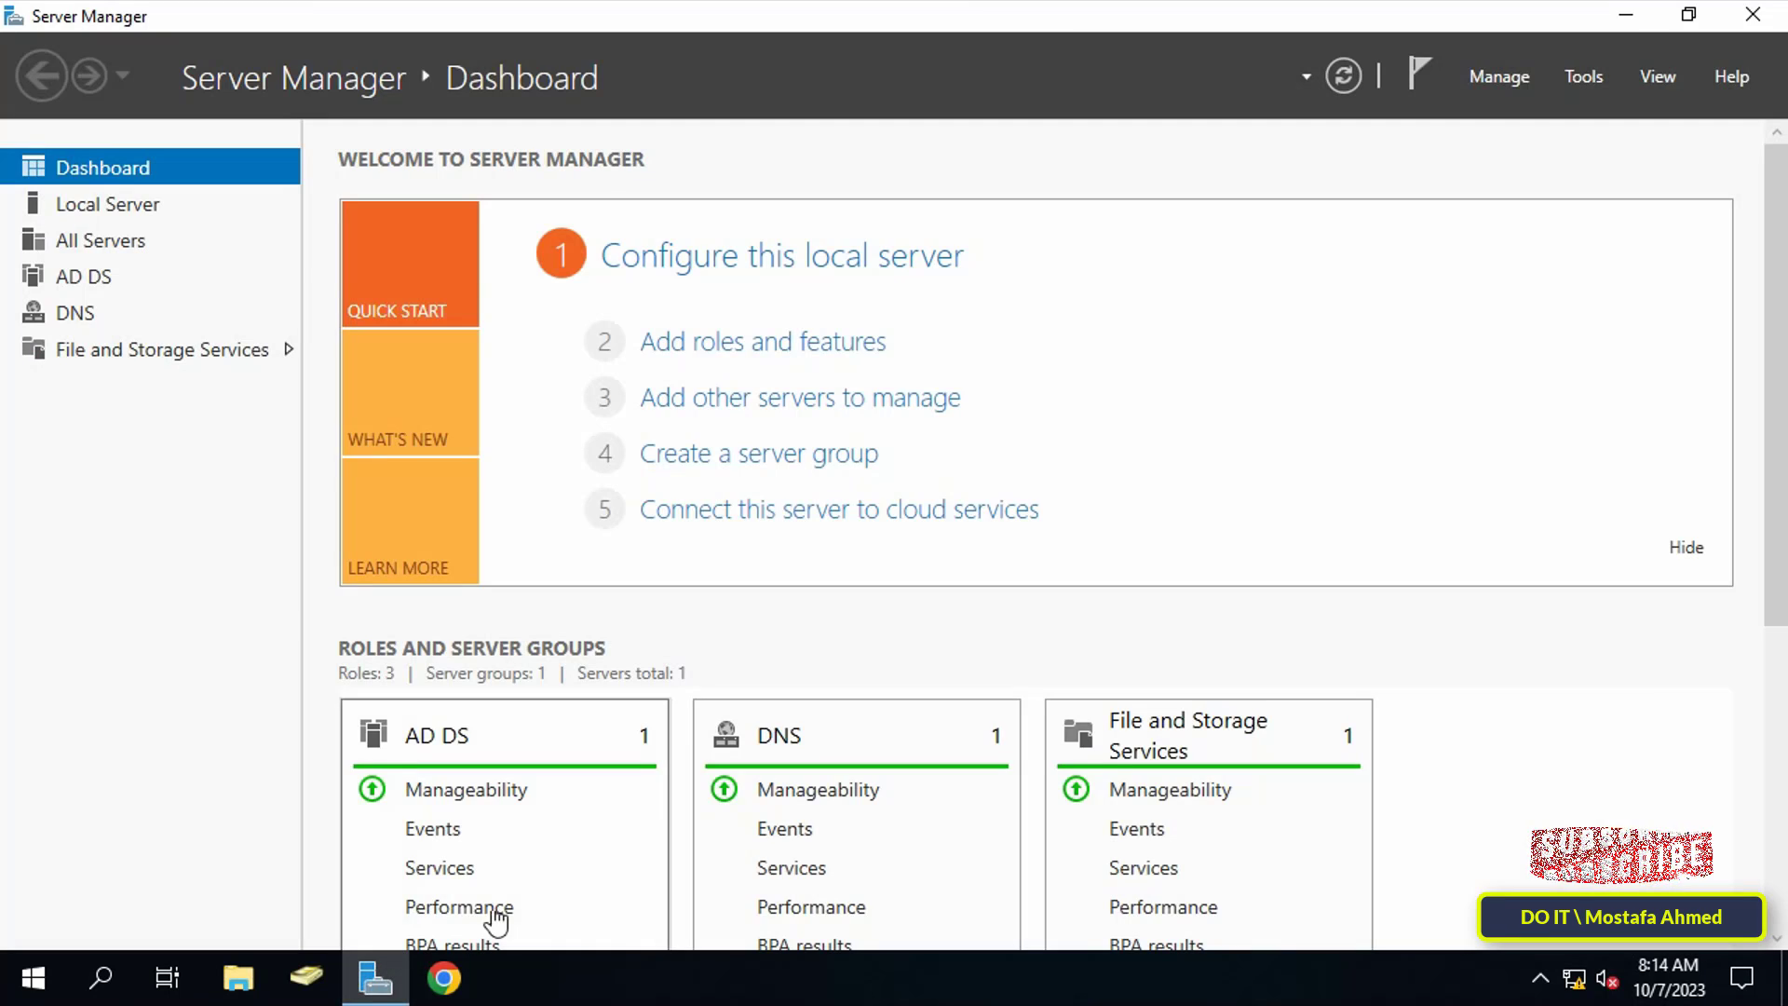
left_click(1583, 67)
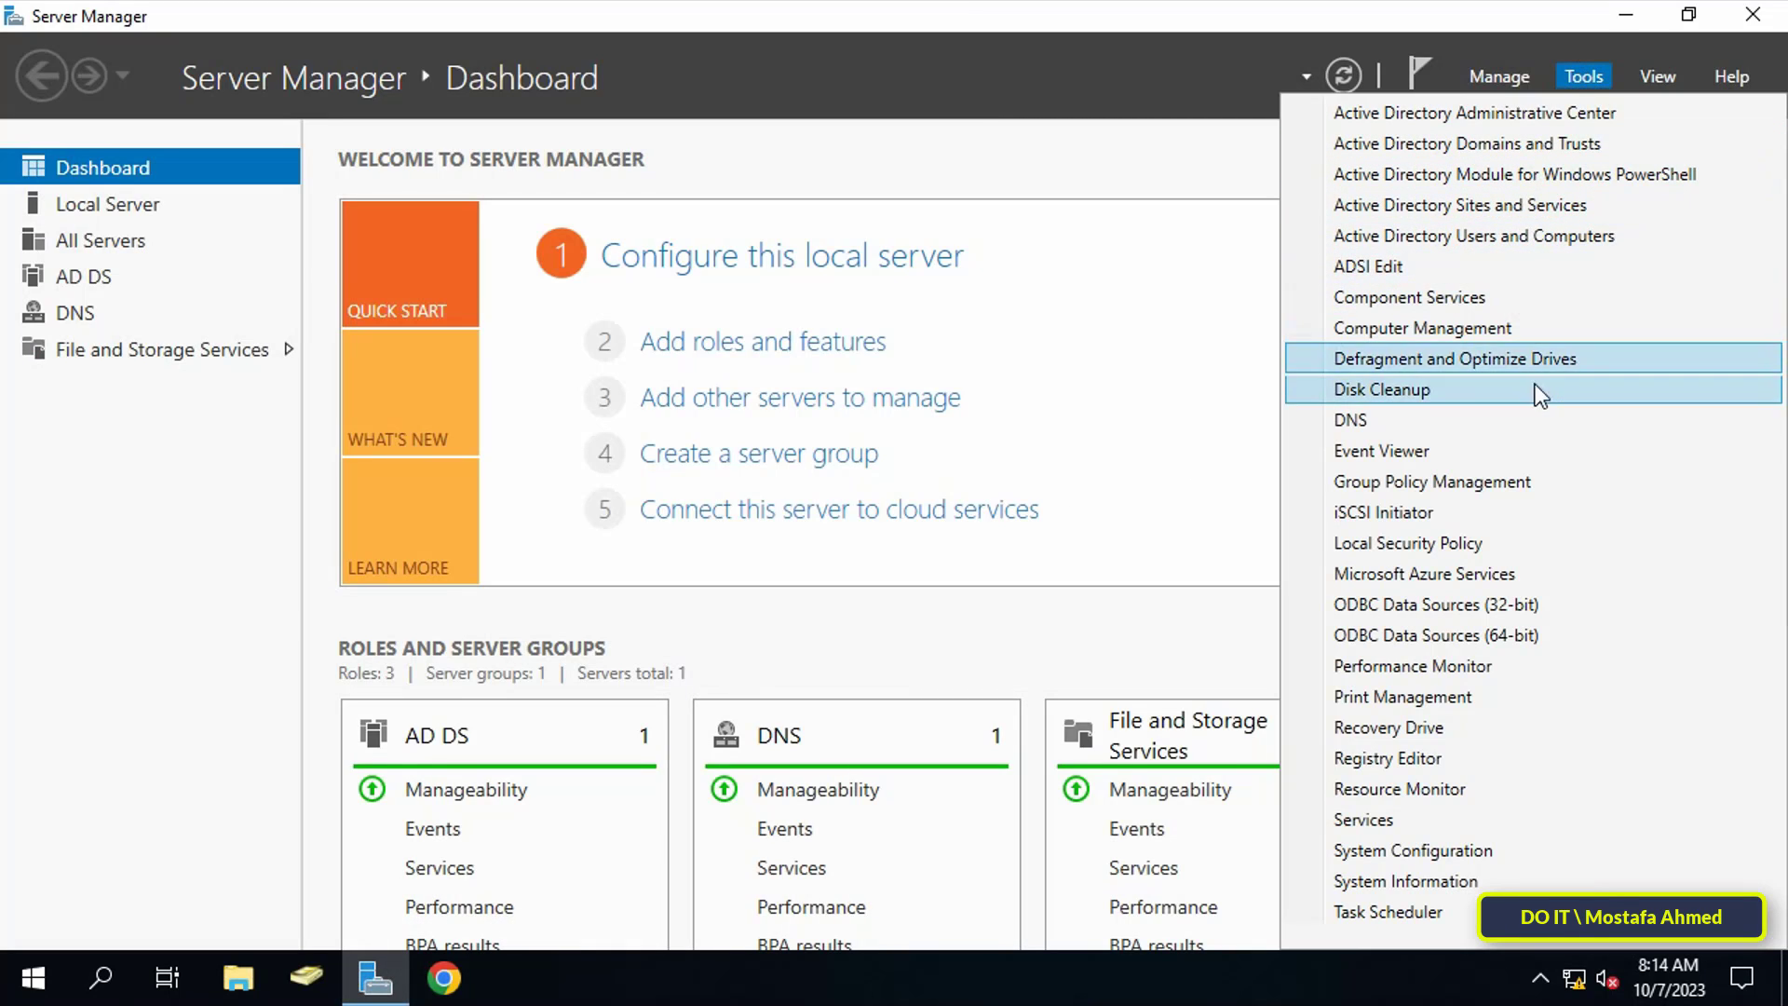
Open Group Policy Management and expand to Default Domain Policy under DOIT.LOCAL, showing its actions.
left_click(1536, 483)
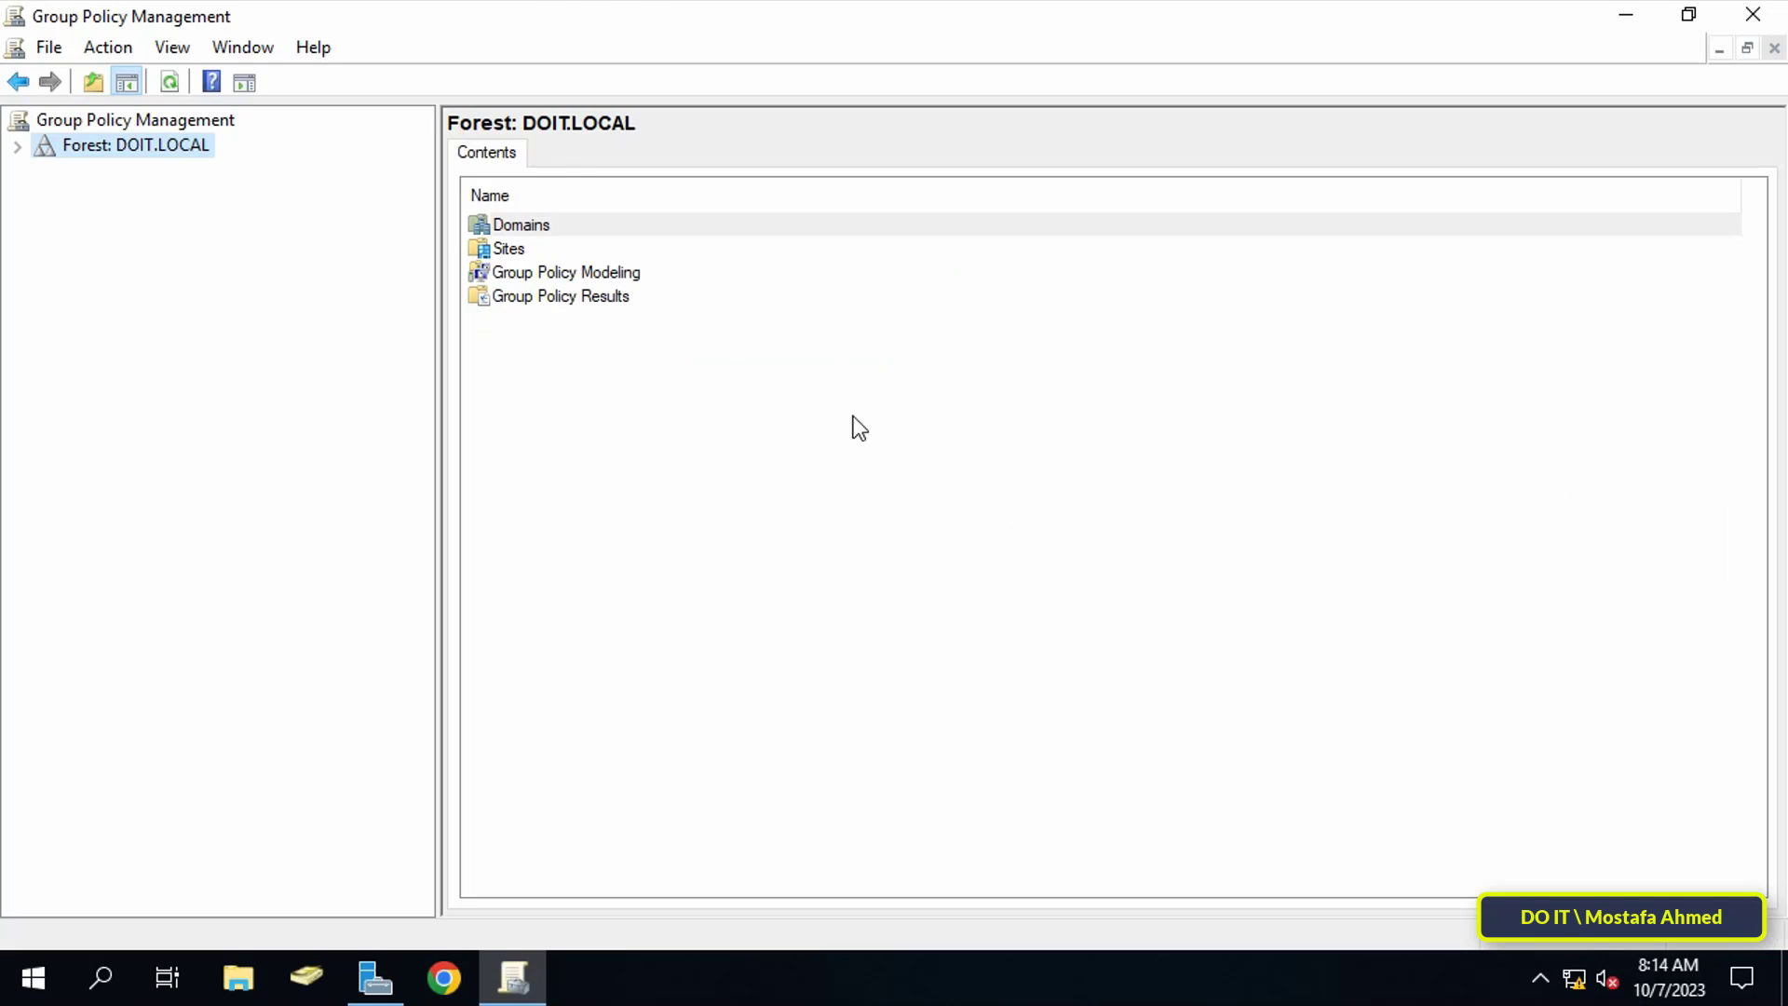
left_click(17, 147)
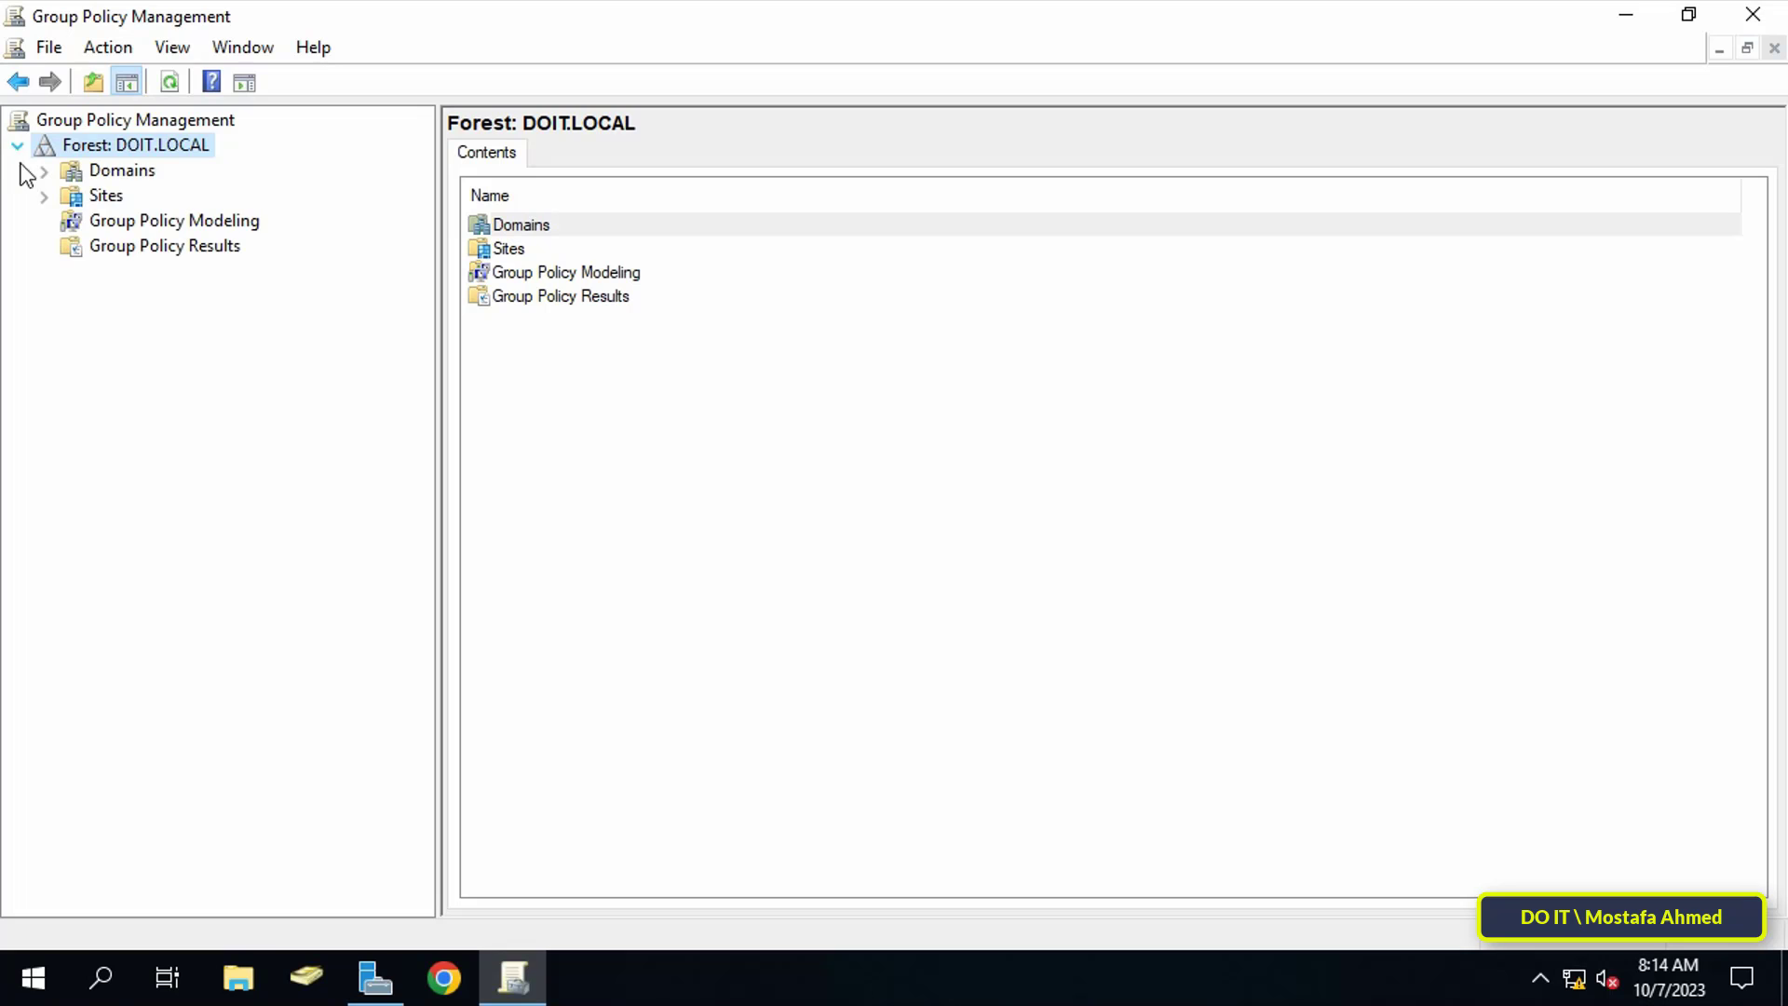
left_click(44, 171)
left_click(124, 198)
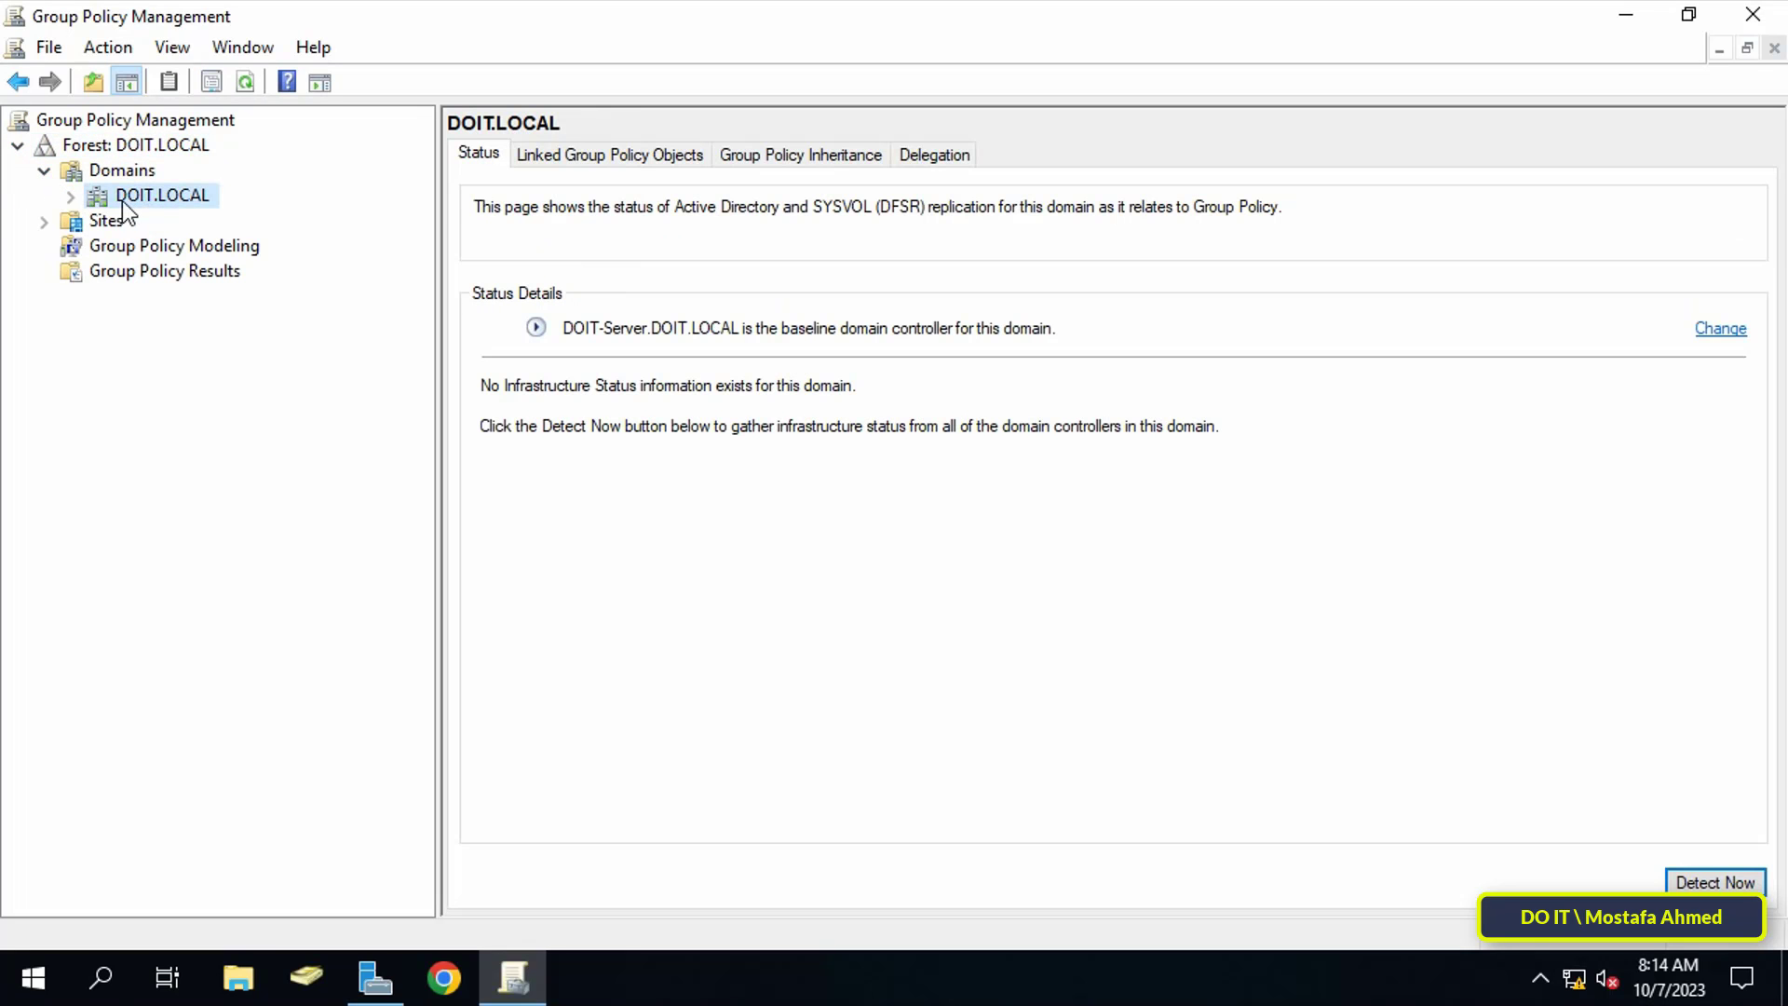
left_click(71, 197)
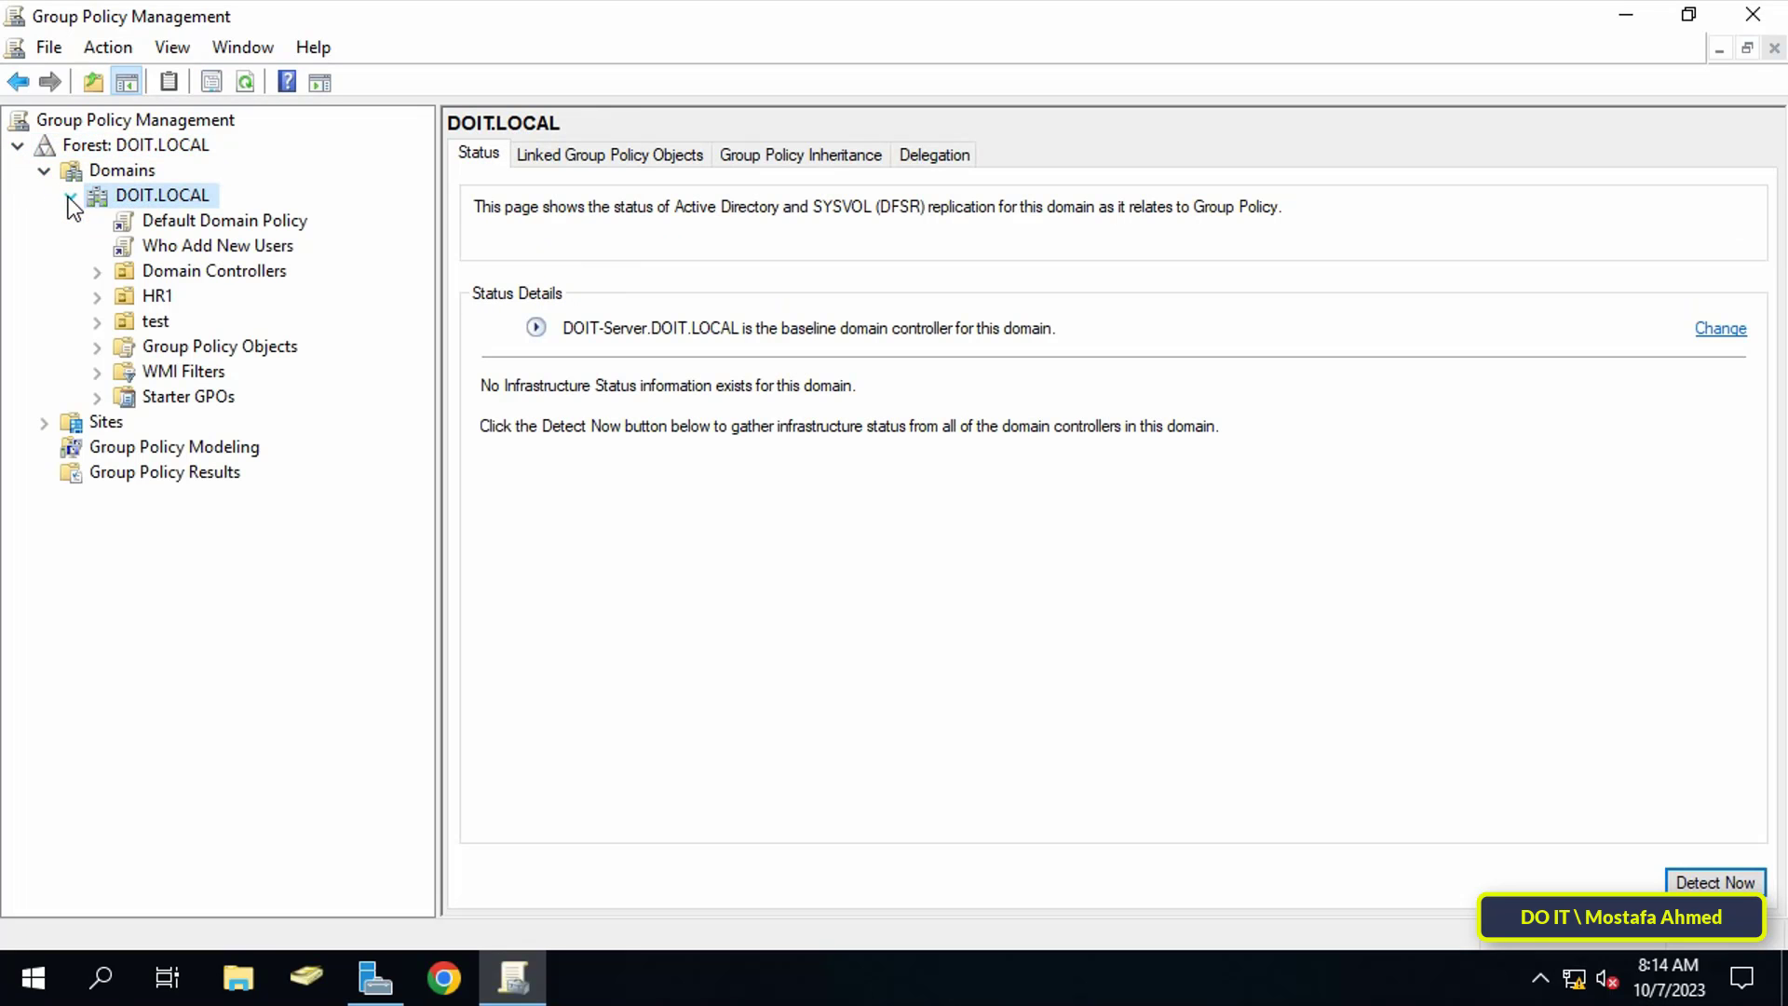
left_click(265, 222)
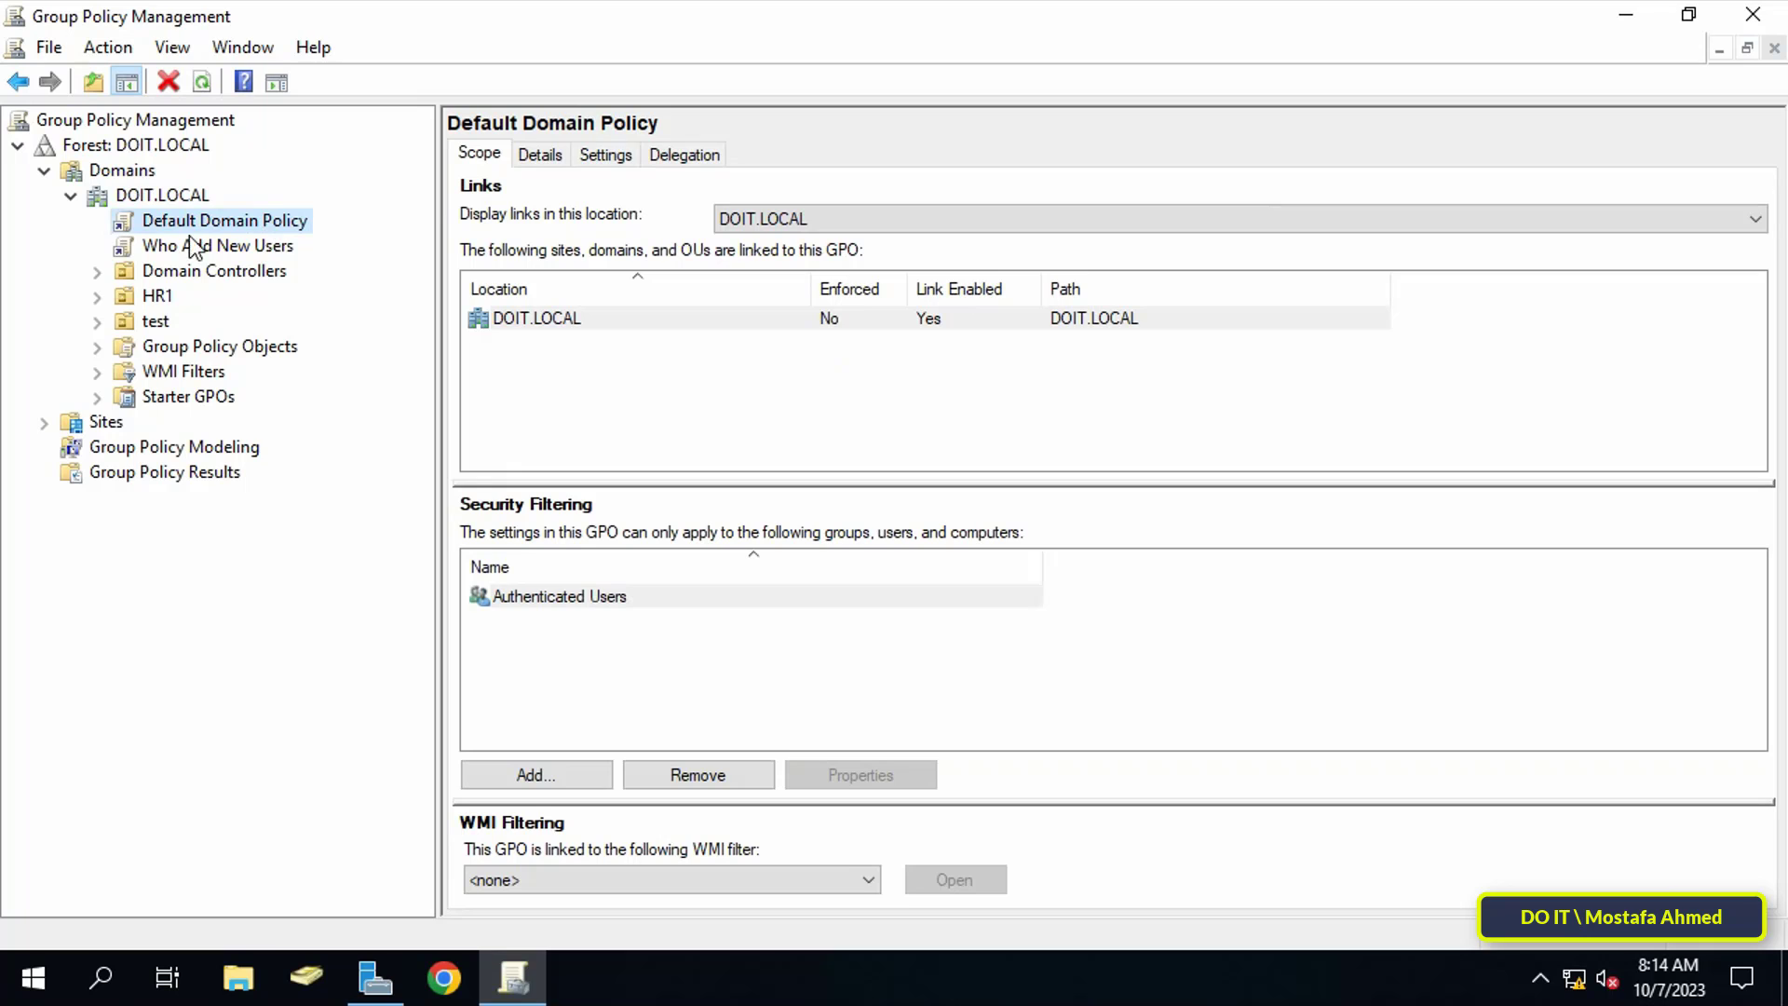
right_click(276, 224)
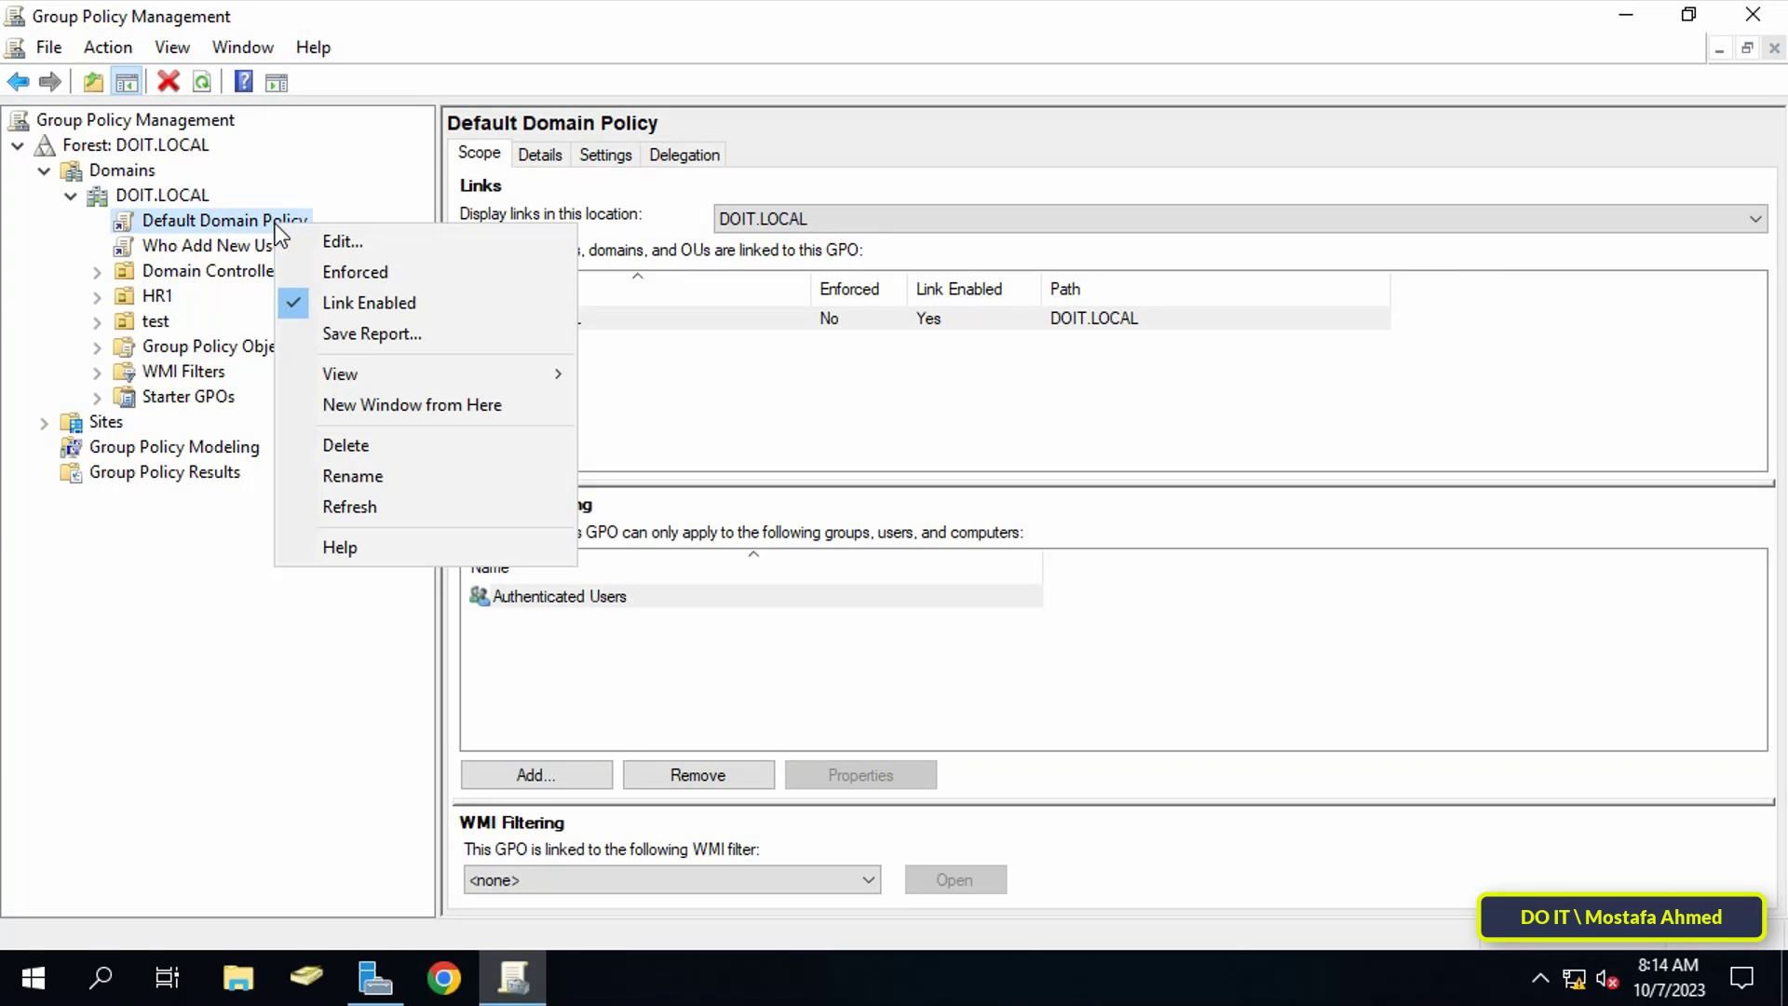
Open Default Domain Policy in the editor, maximized with a wider navigation pane.
left_click(493, 256)
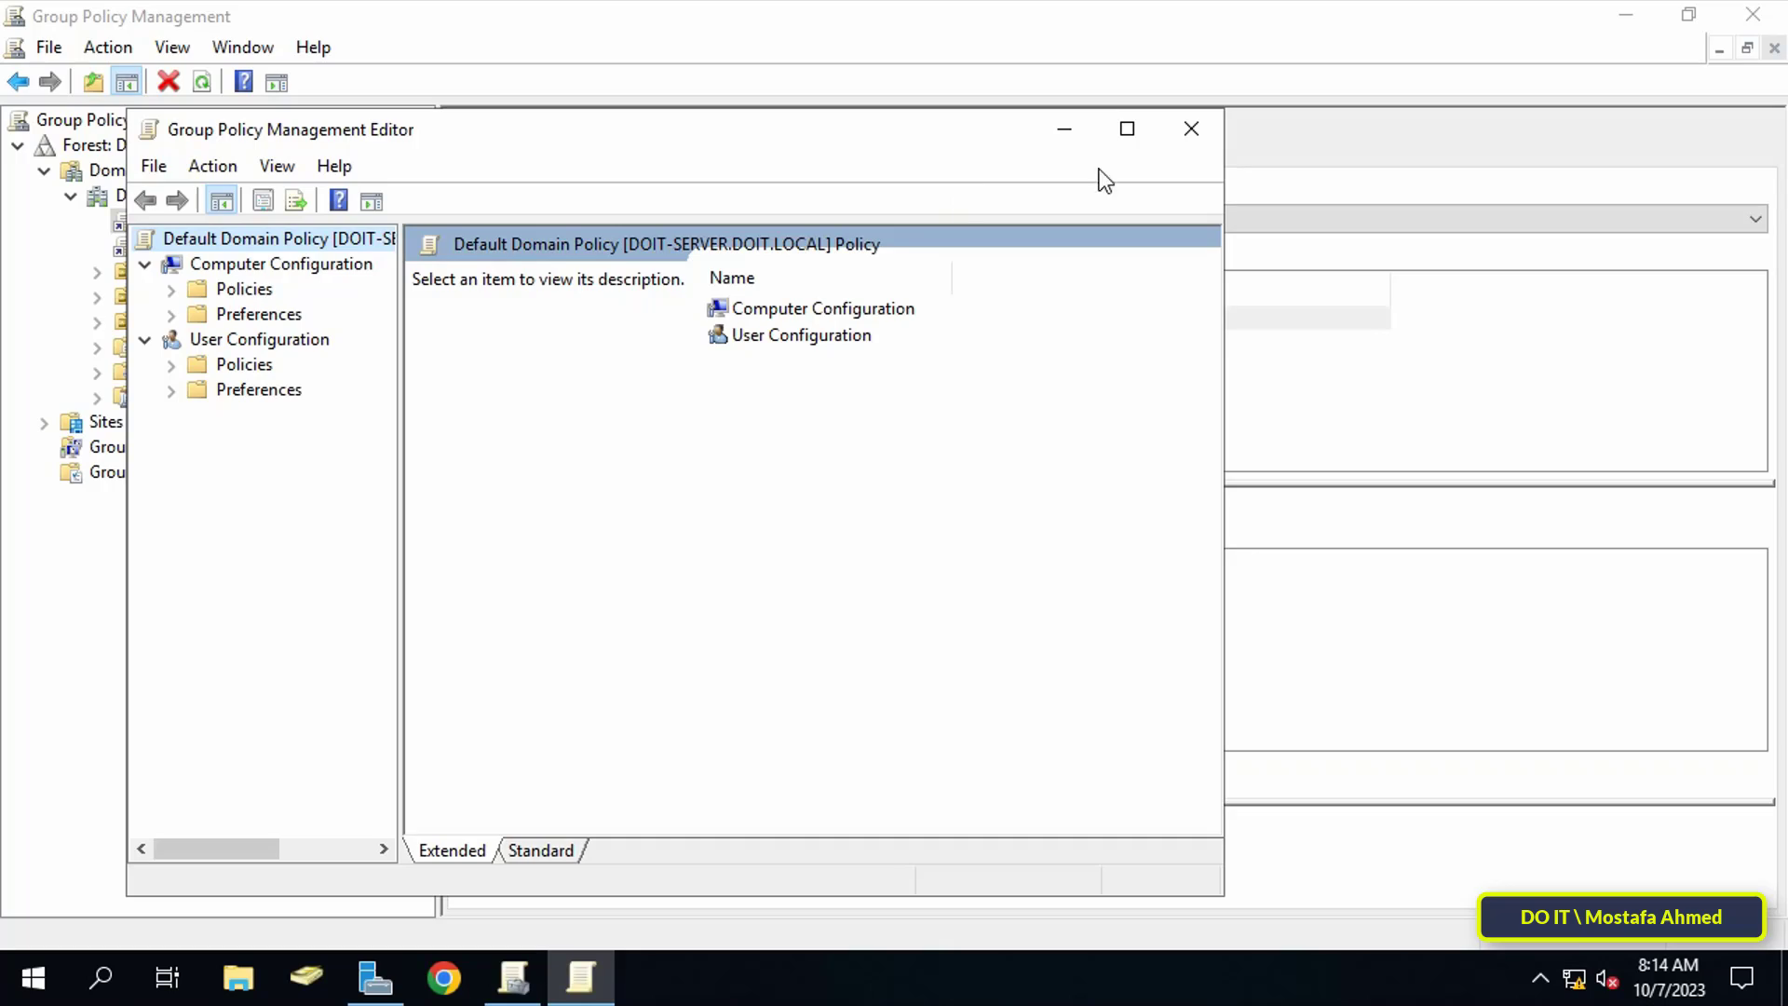
left_click(1128, 129)
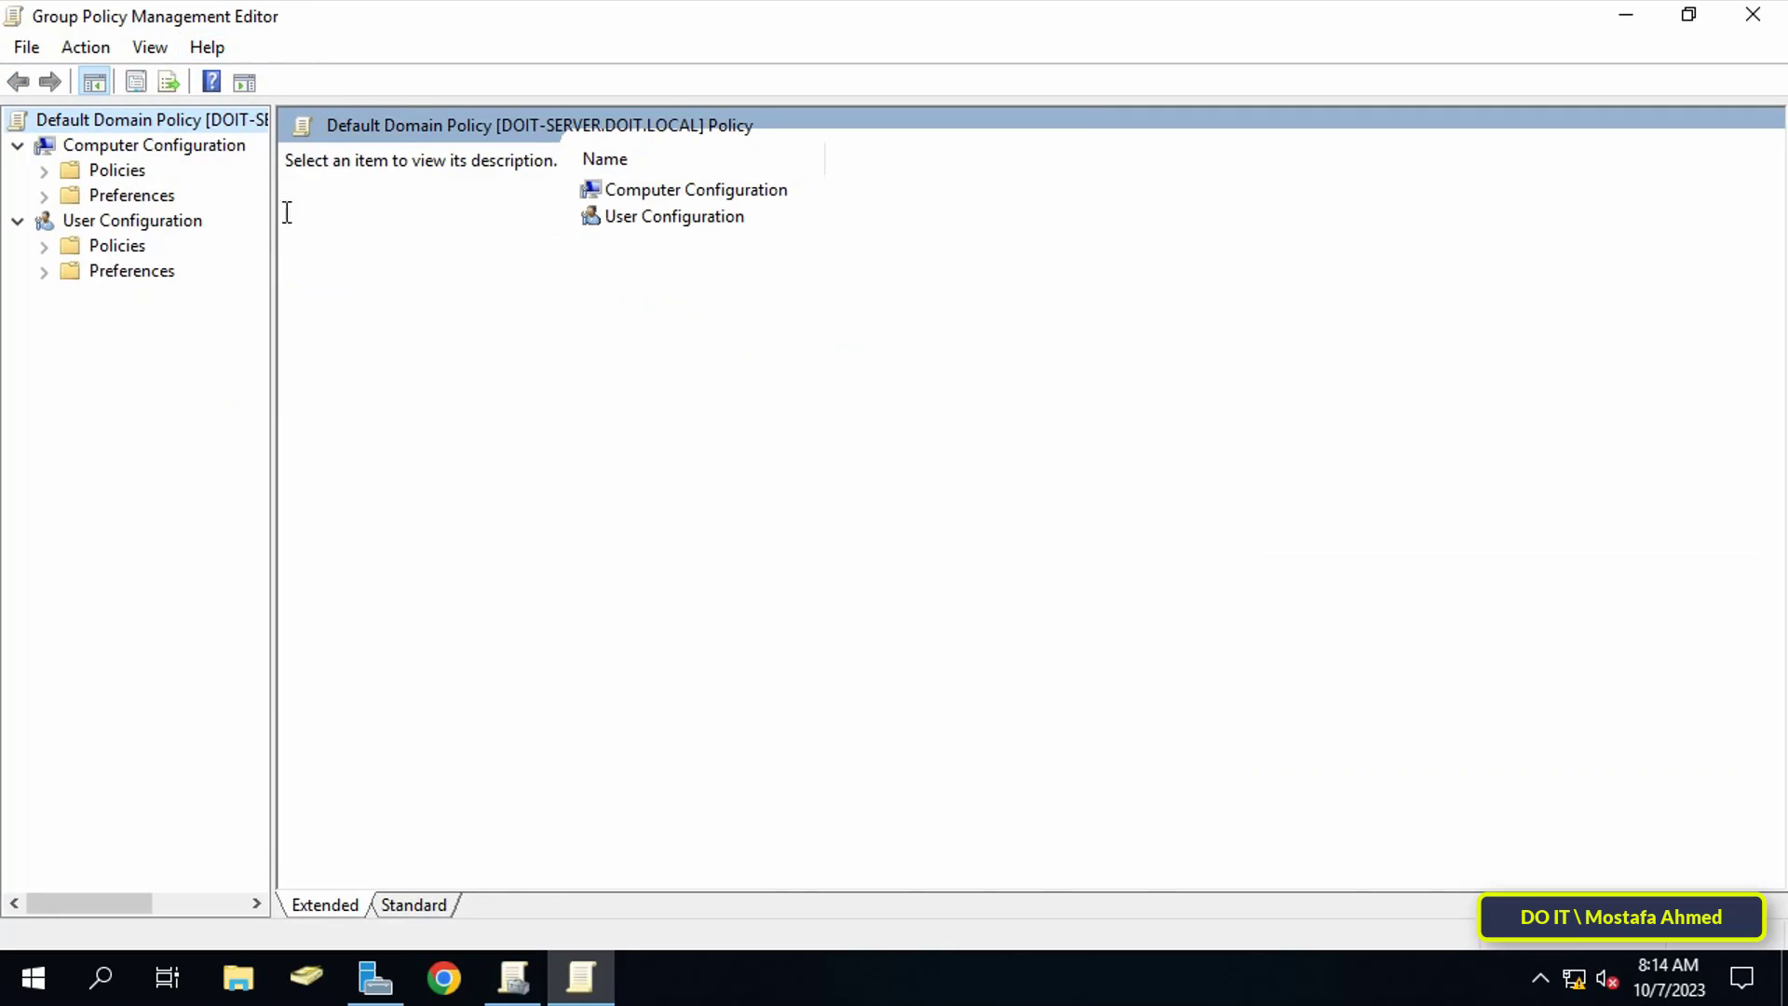
left_click_drag(284, 219, 402, 228)
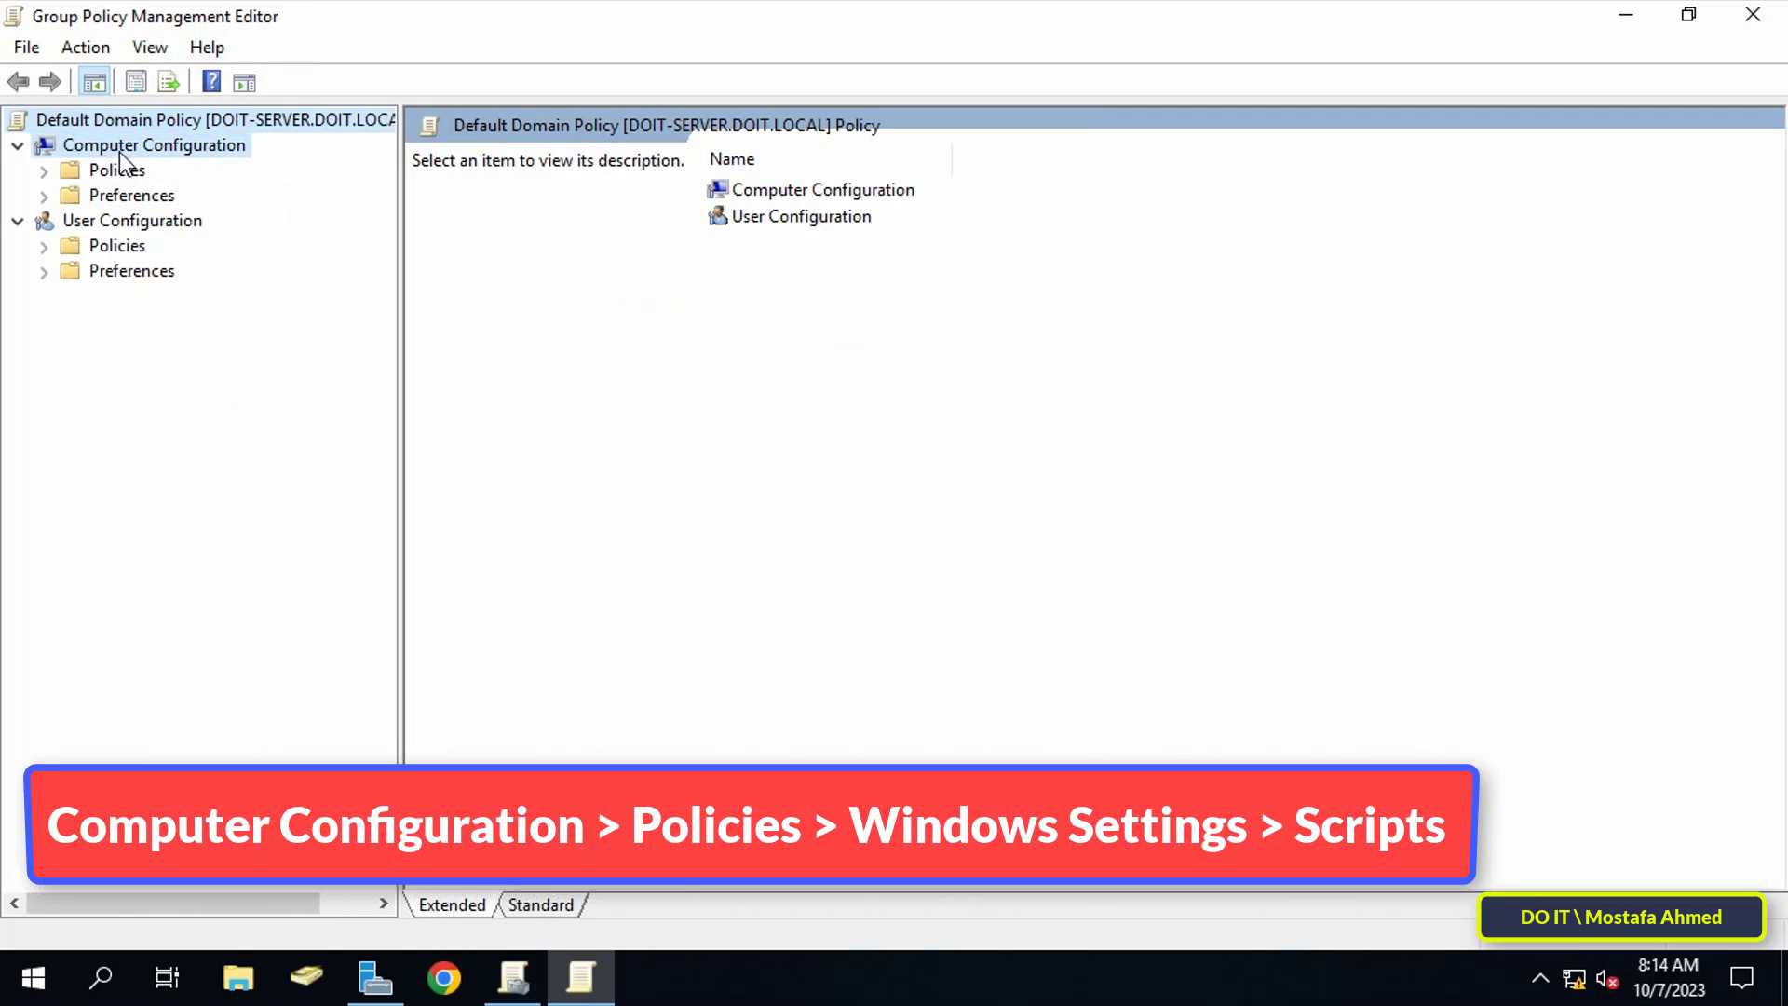
Open Startup properties under Computer Configuration > Policies > Windows Settings > Scripts.
left_click(172, 152)
double_click(58, 173)
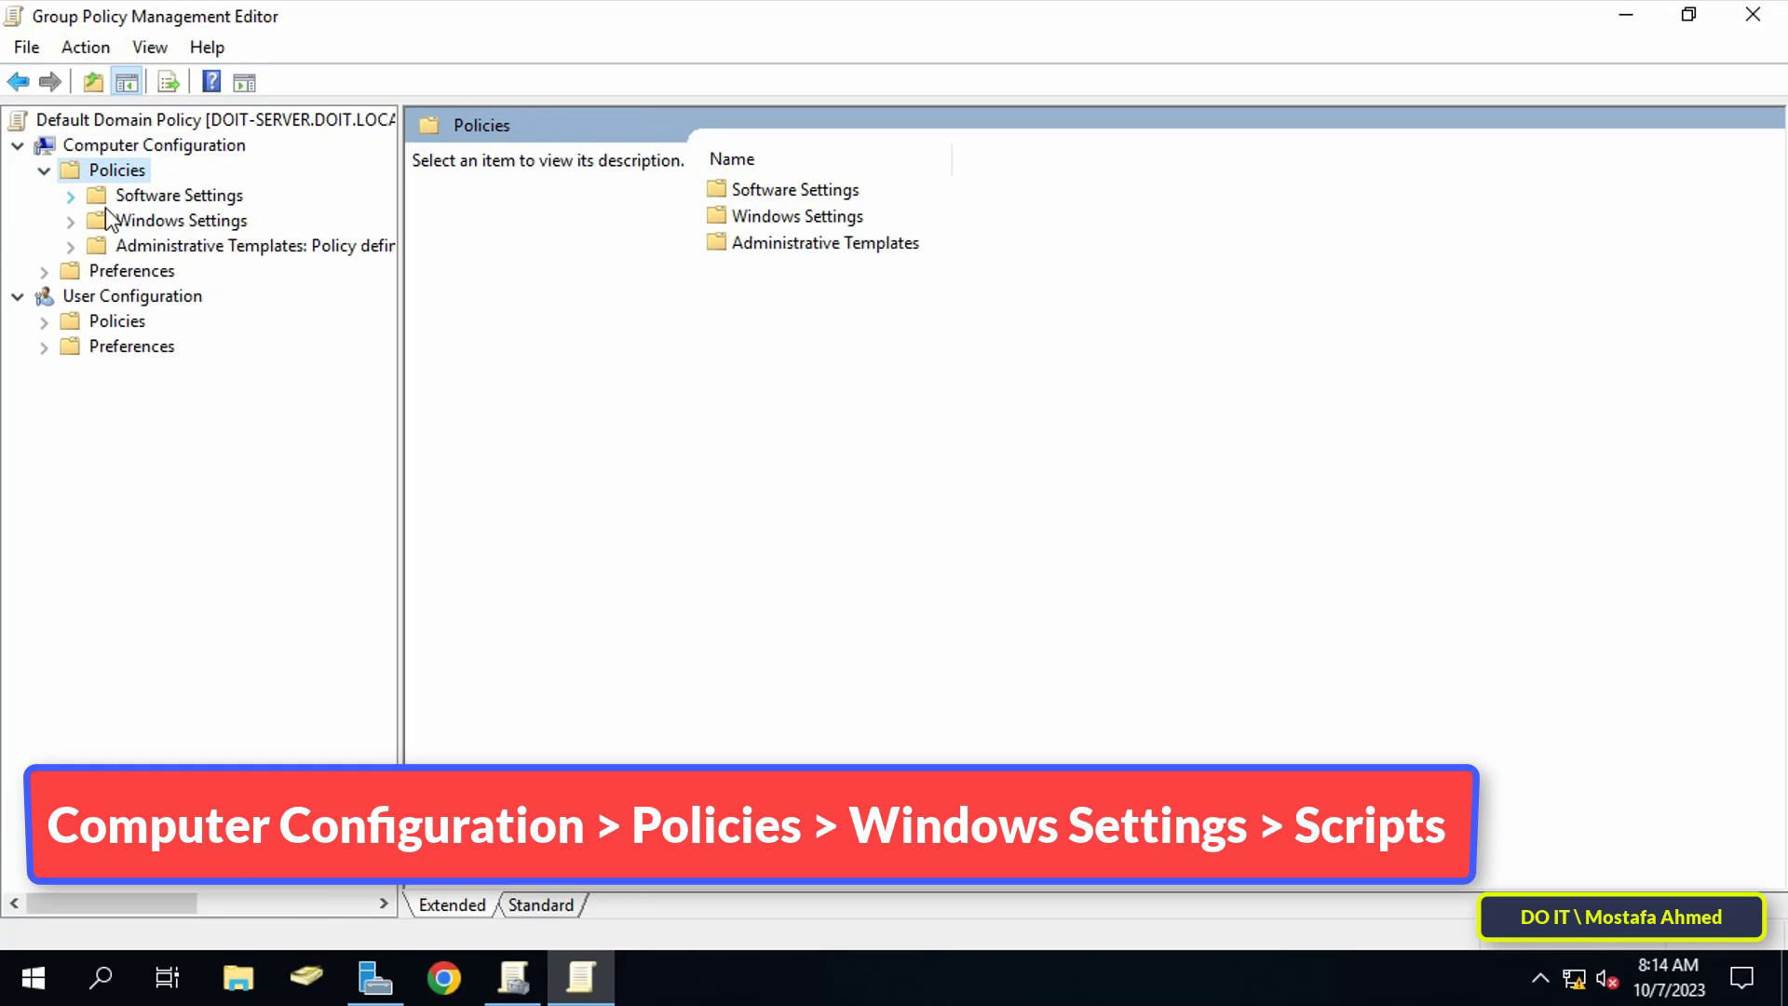
left_click(154, 222)
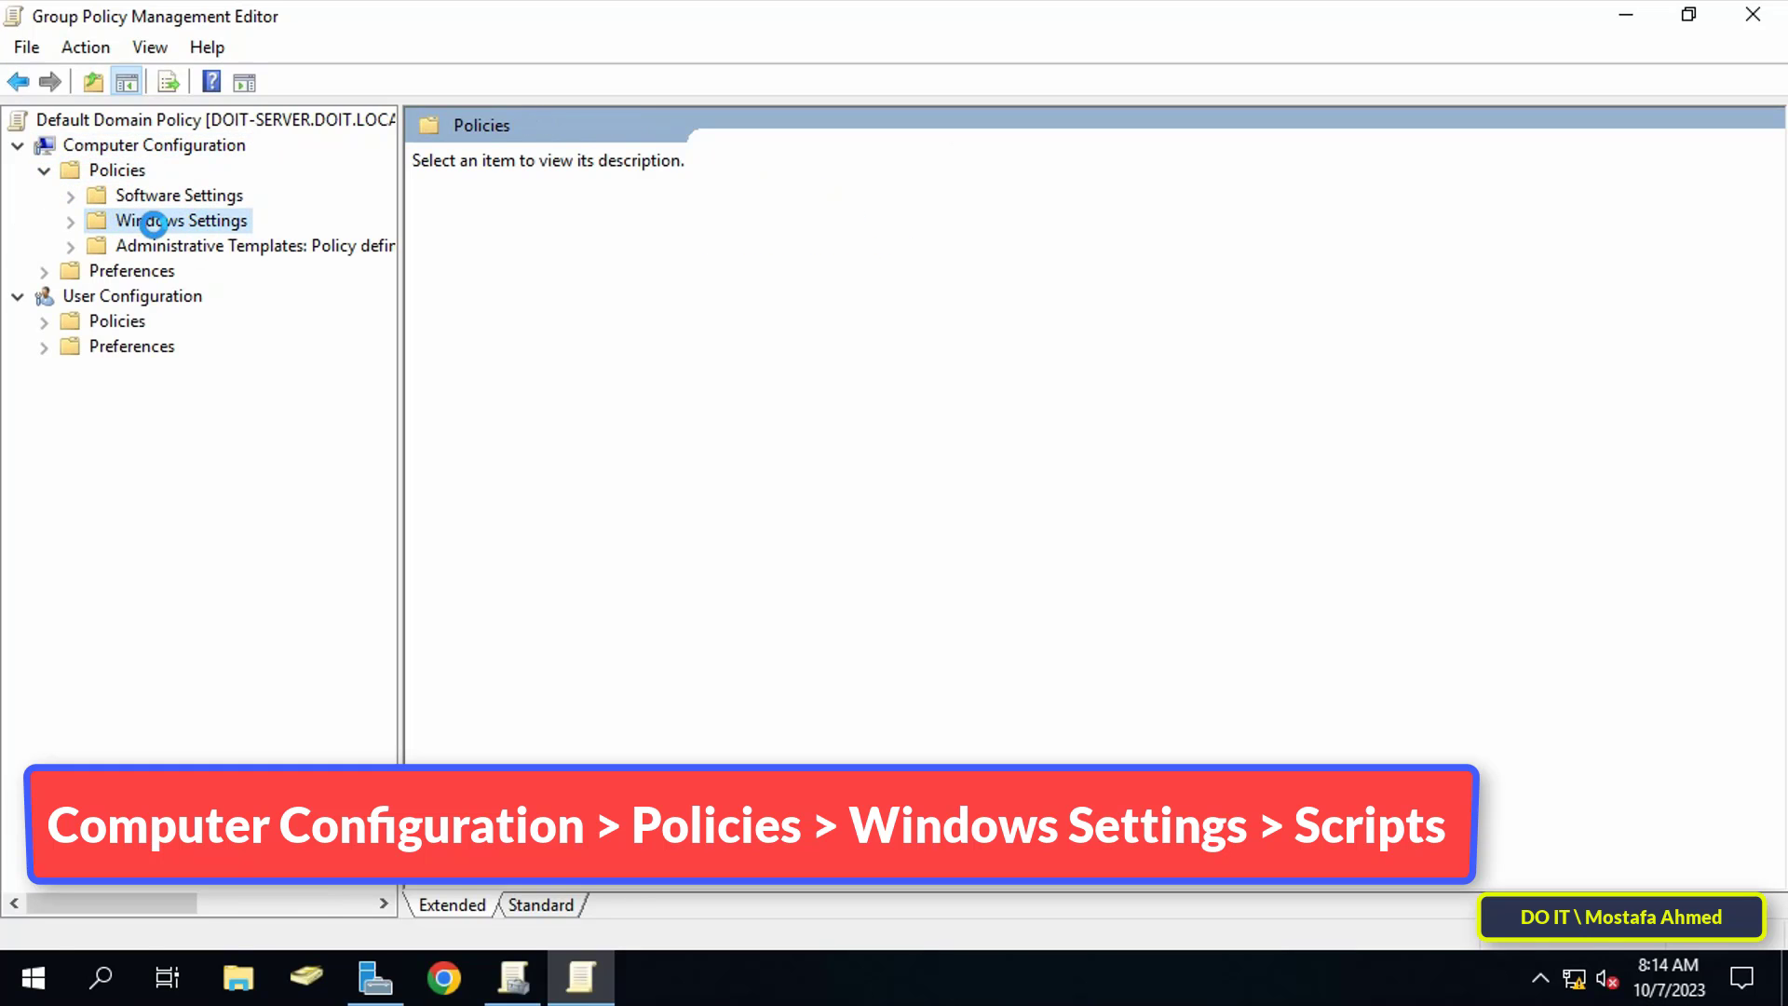
left_click(71, 222)
left_click(225, 272)
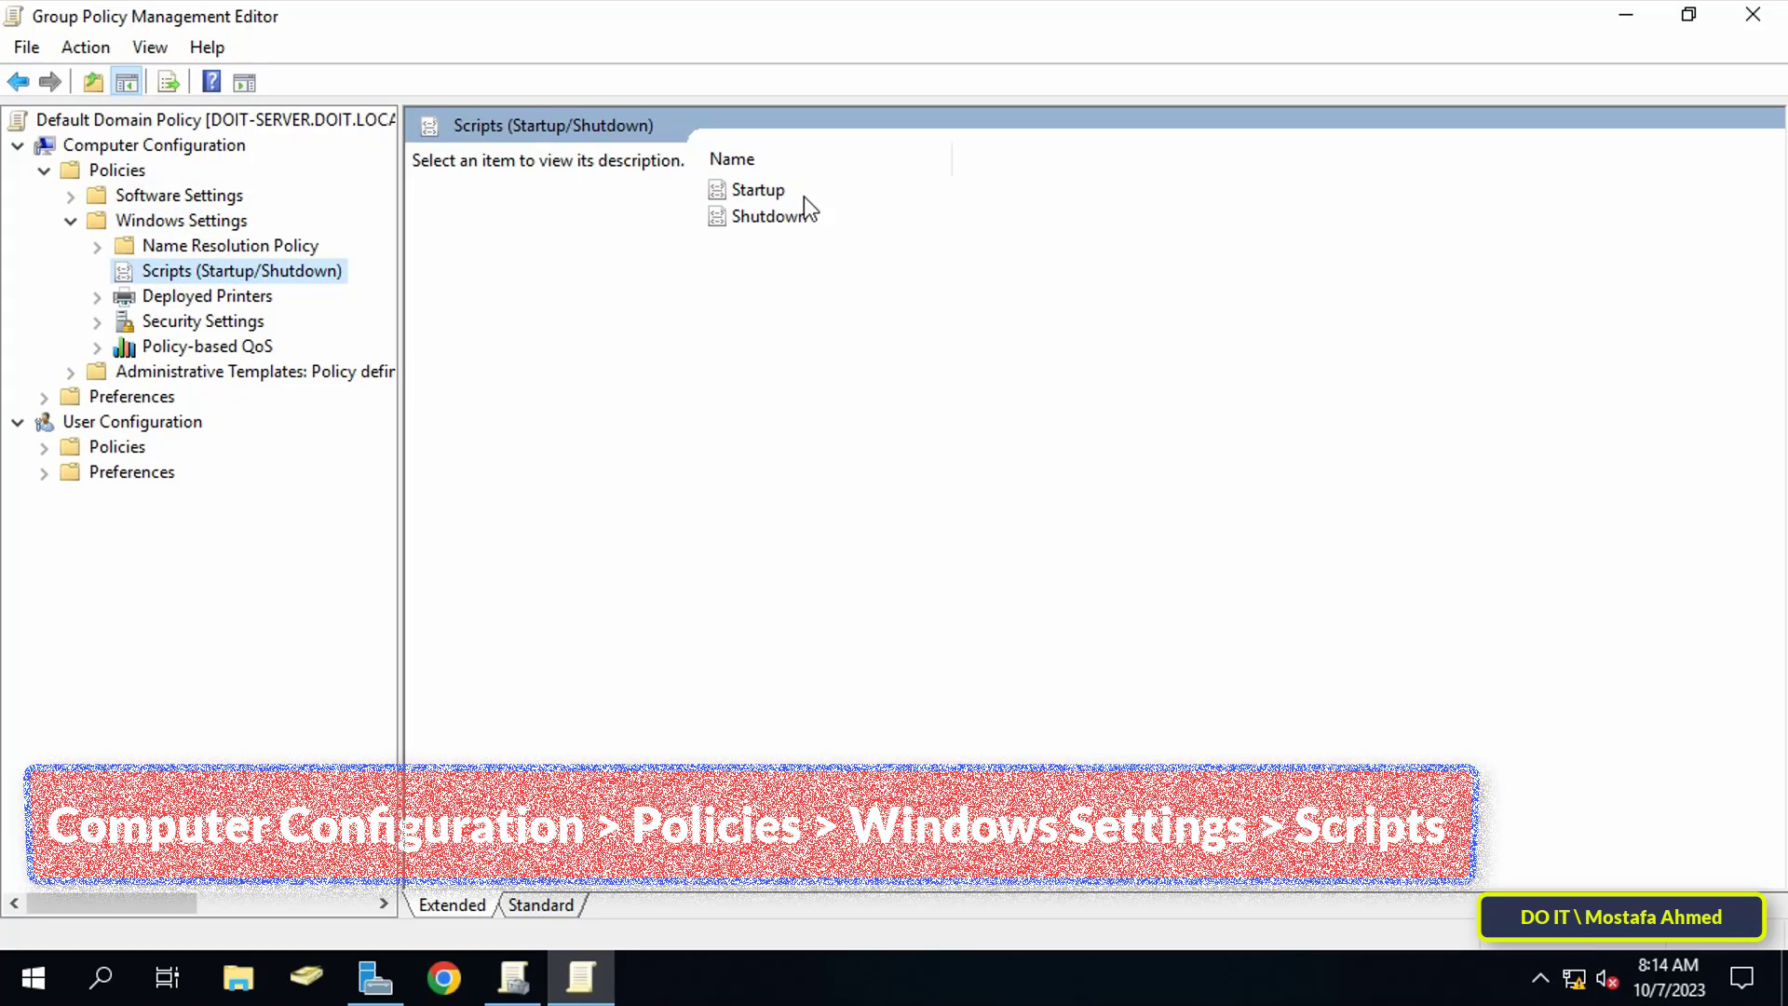
left_click(757, 195)
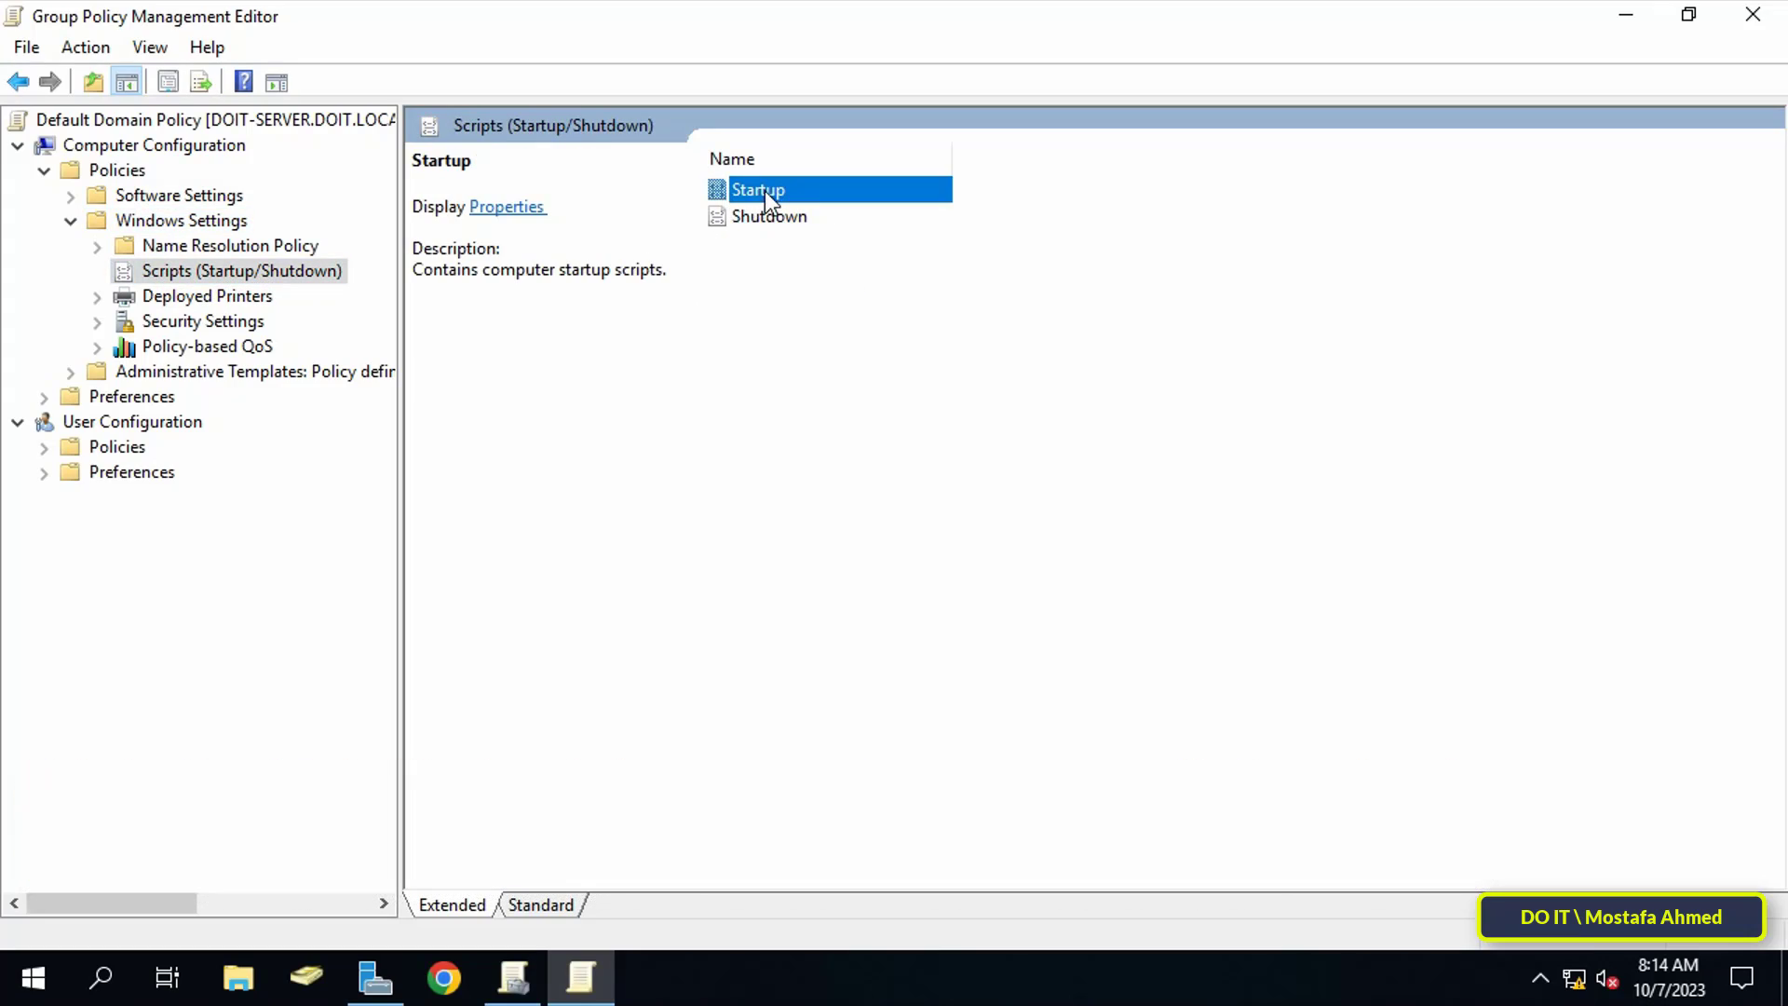
double_click(763, 192)
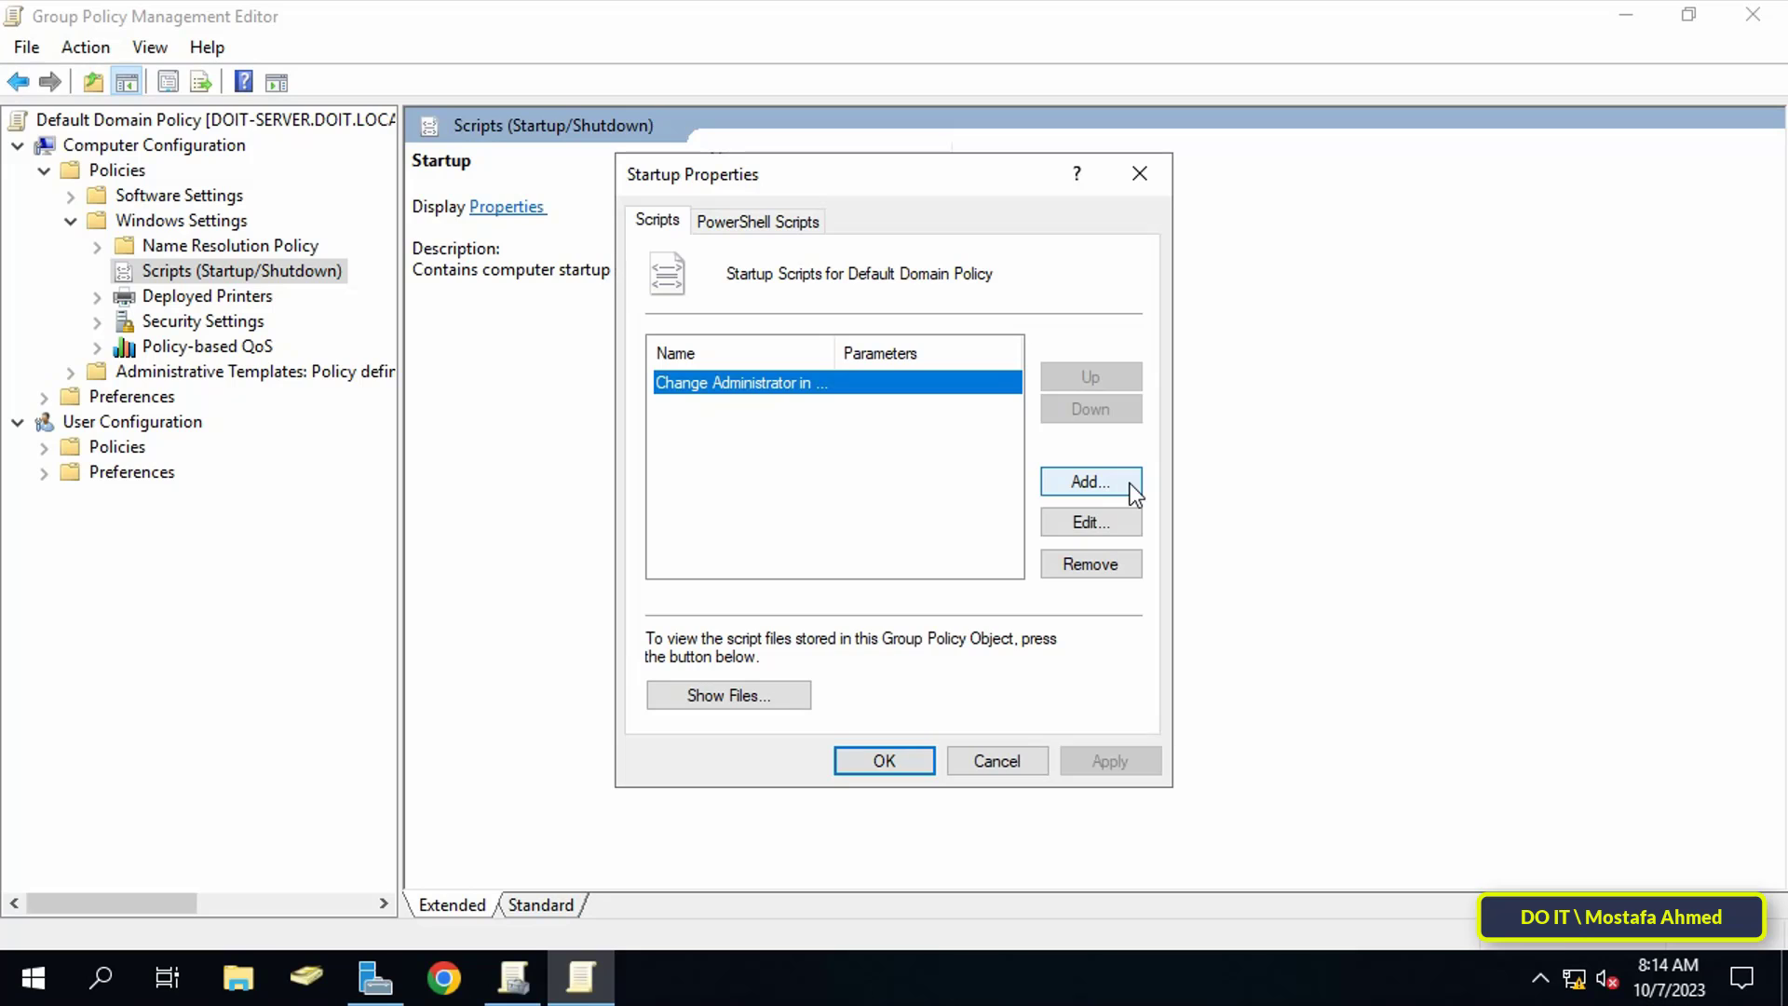
Paste the .bat into the Startup folder and add it as a startup script.
left_click(1089, 481)
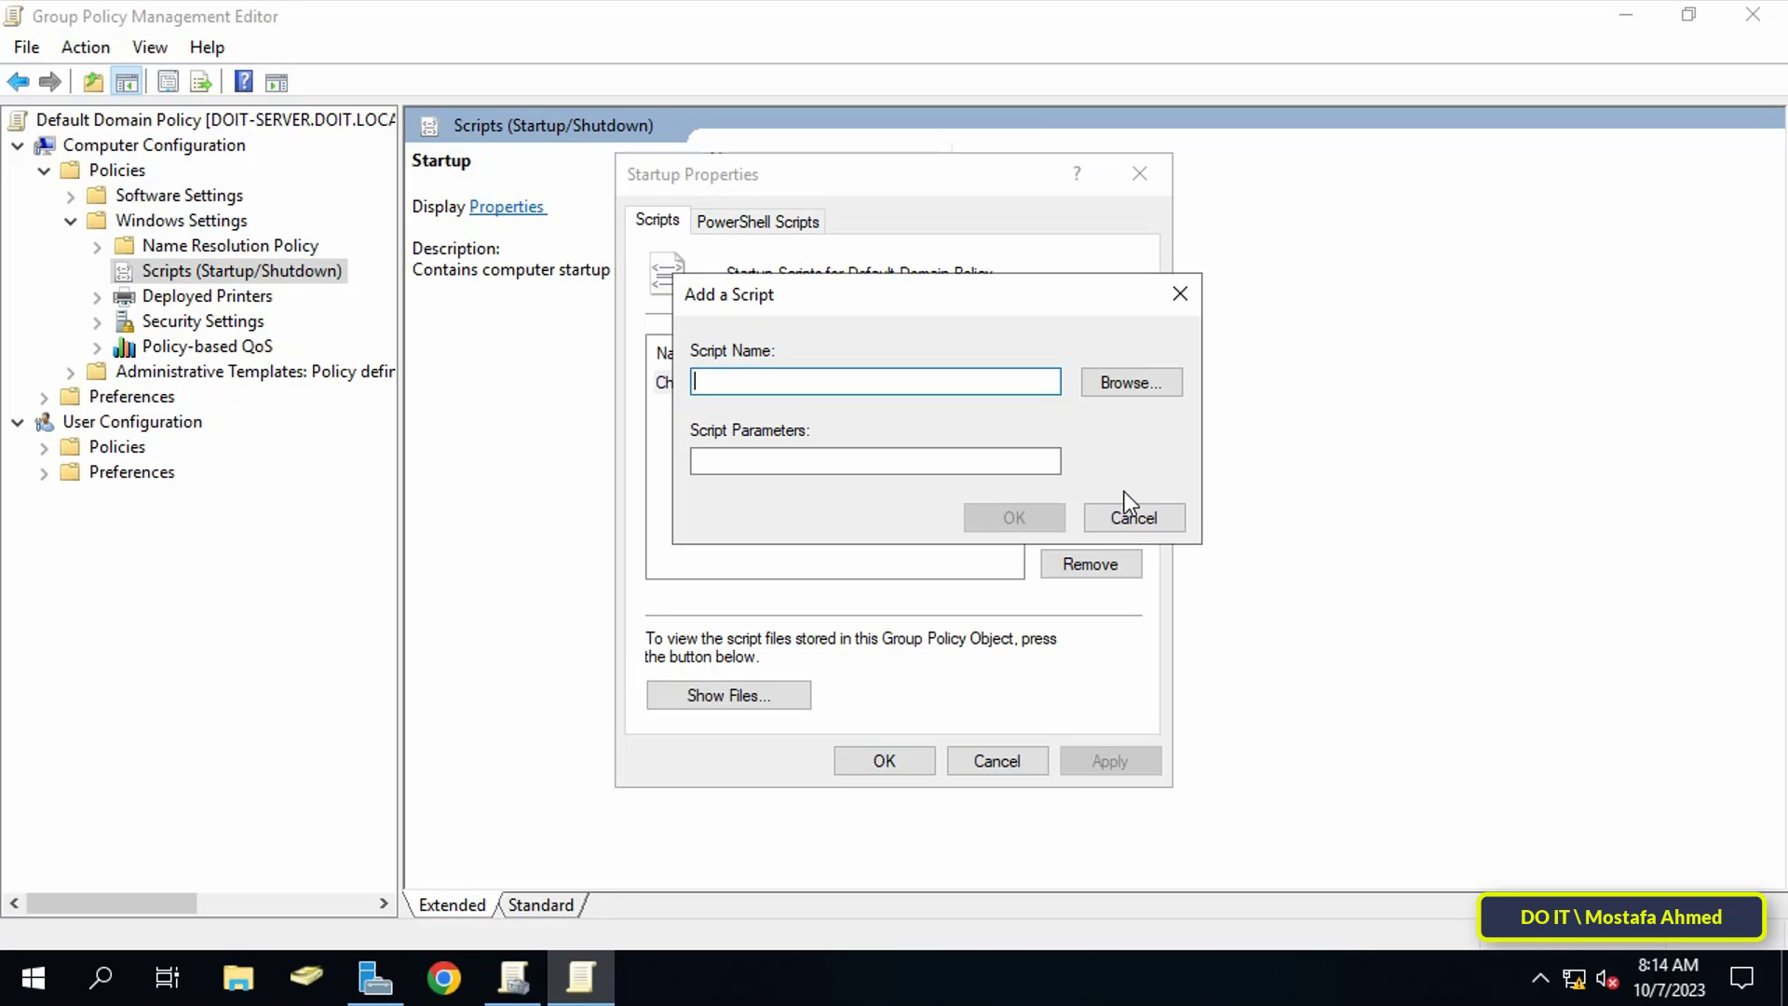
left_click(1127, 389)
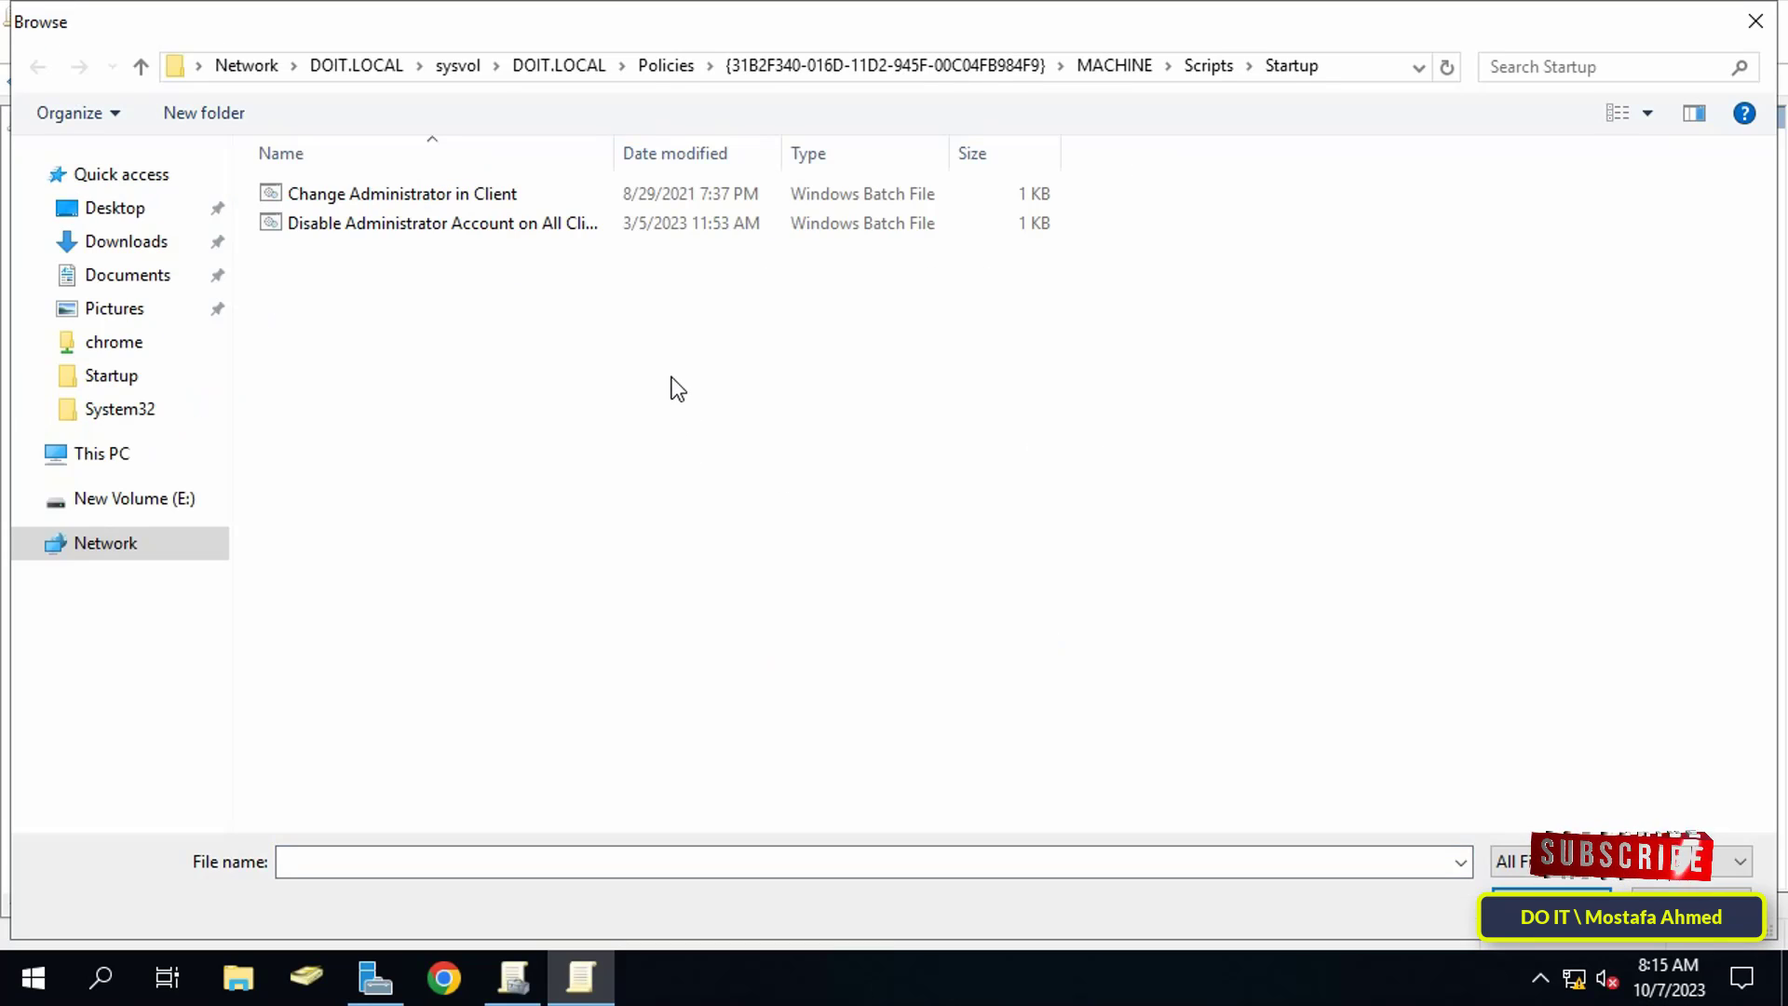
right_click(667, 370)
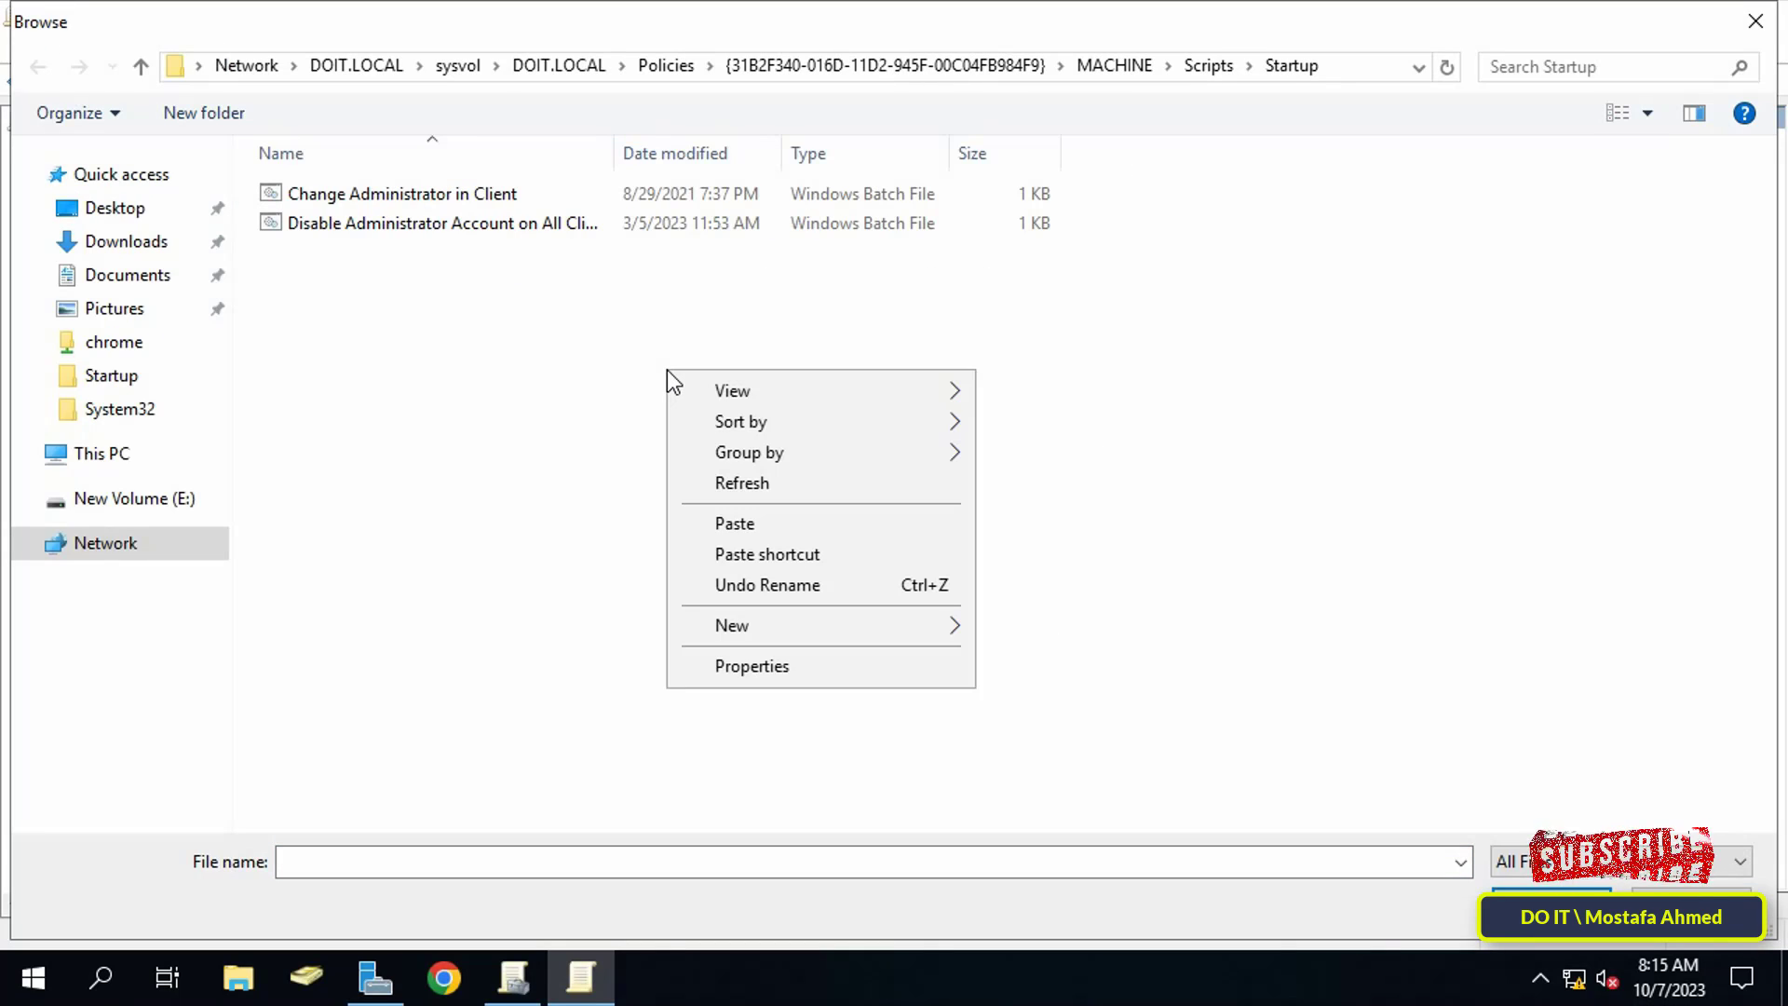
left_click(802, 518)
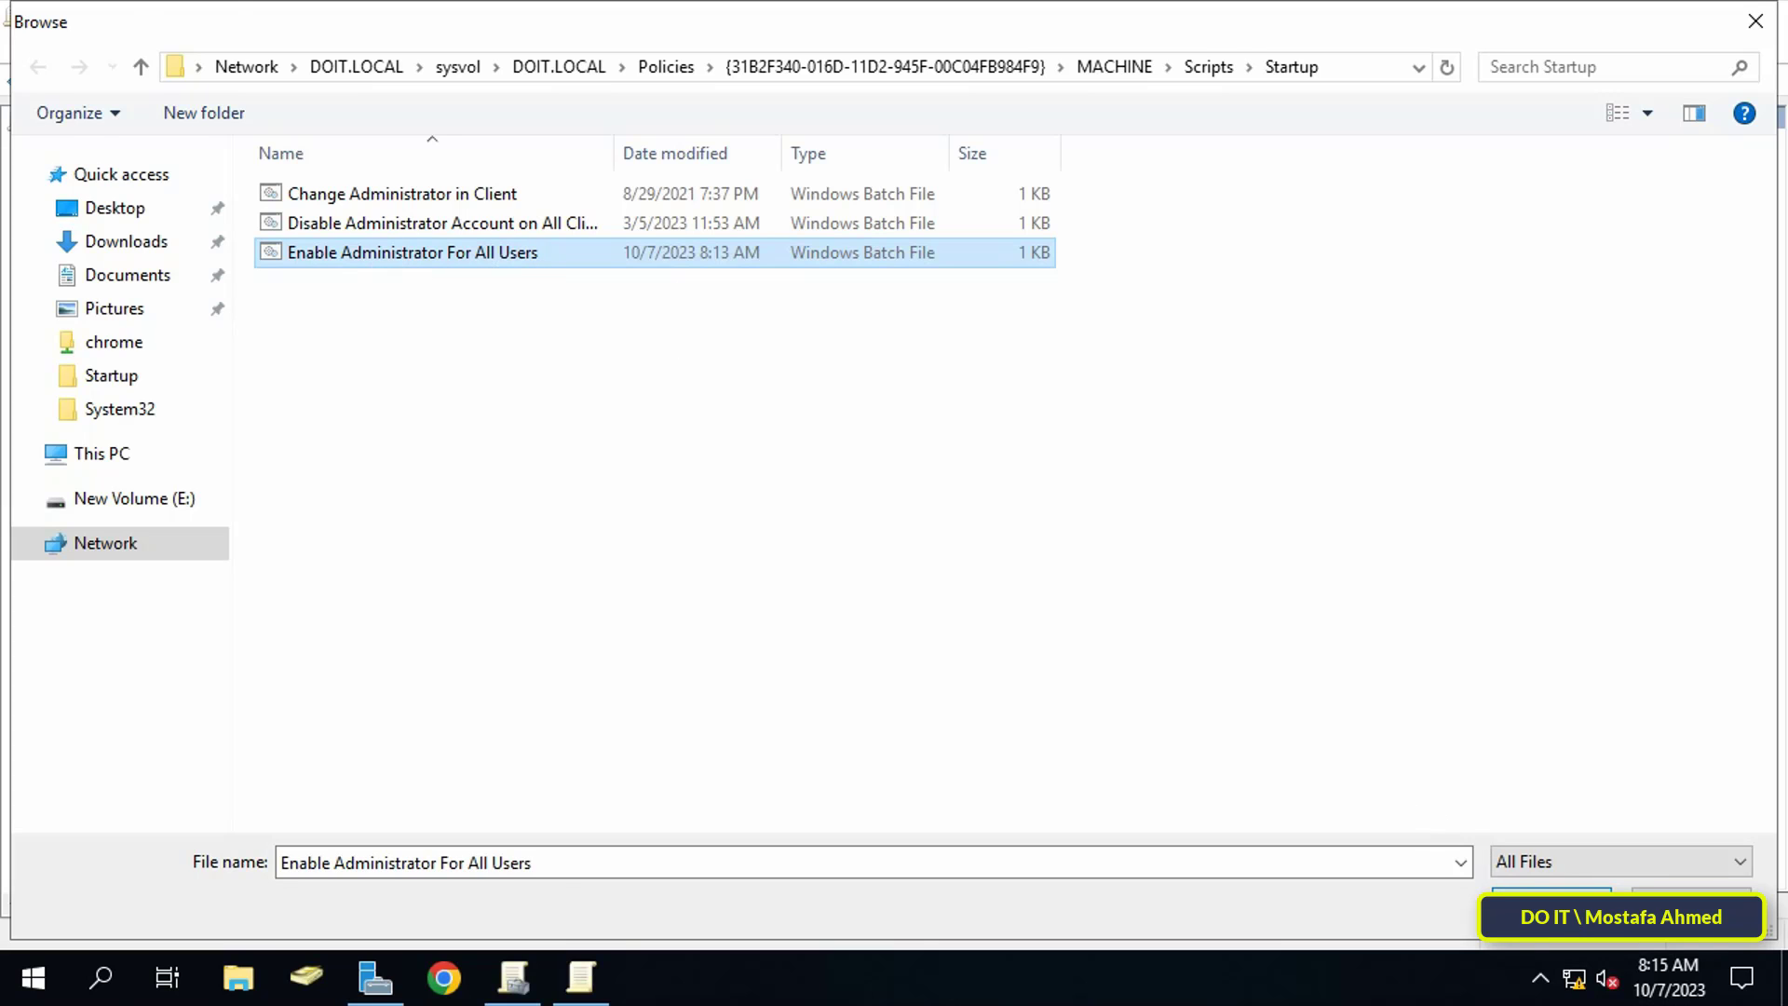
left_click(1550, 902)
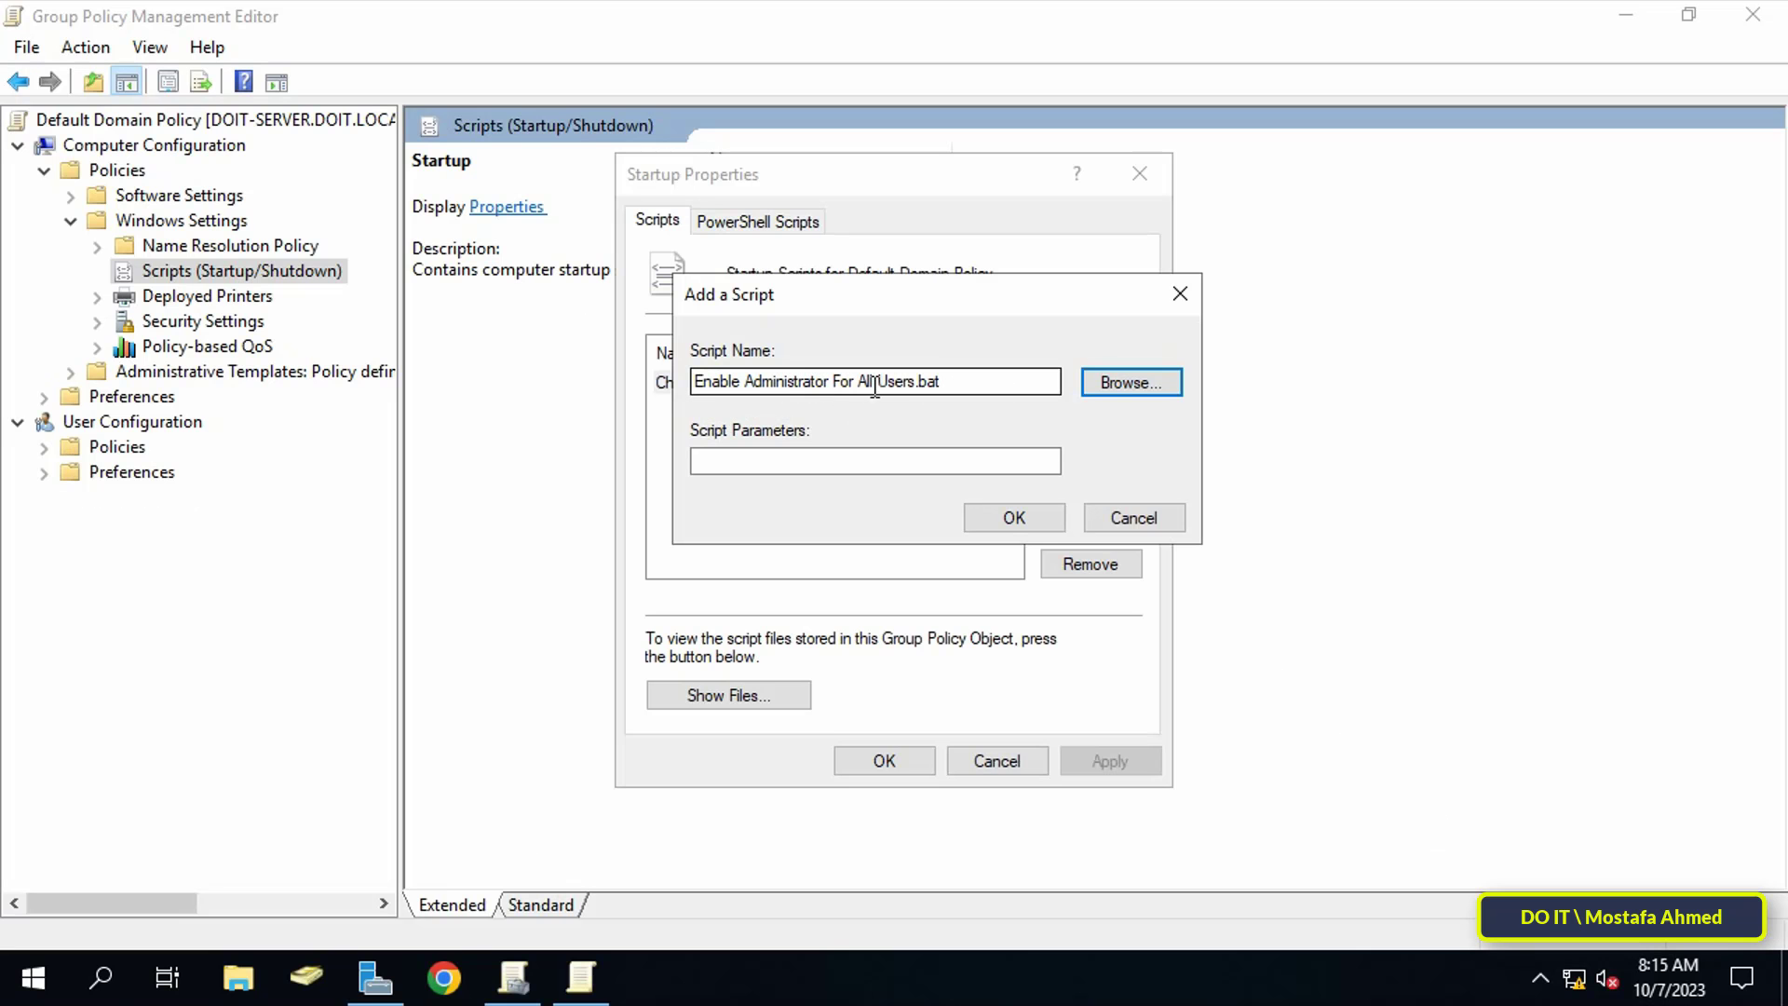
left_click(1015, 518)
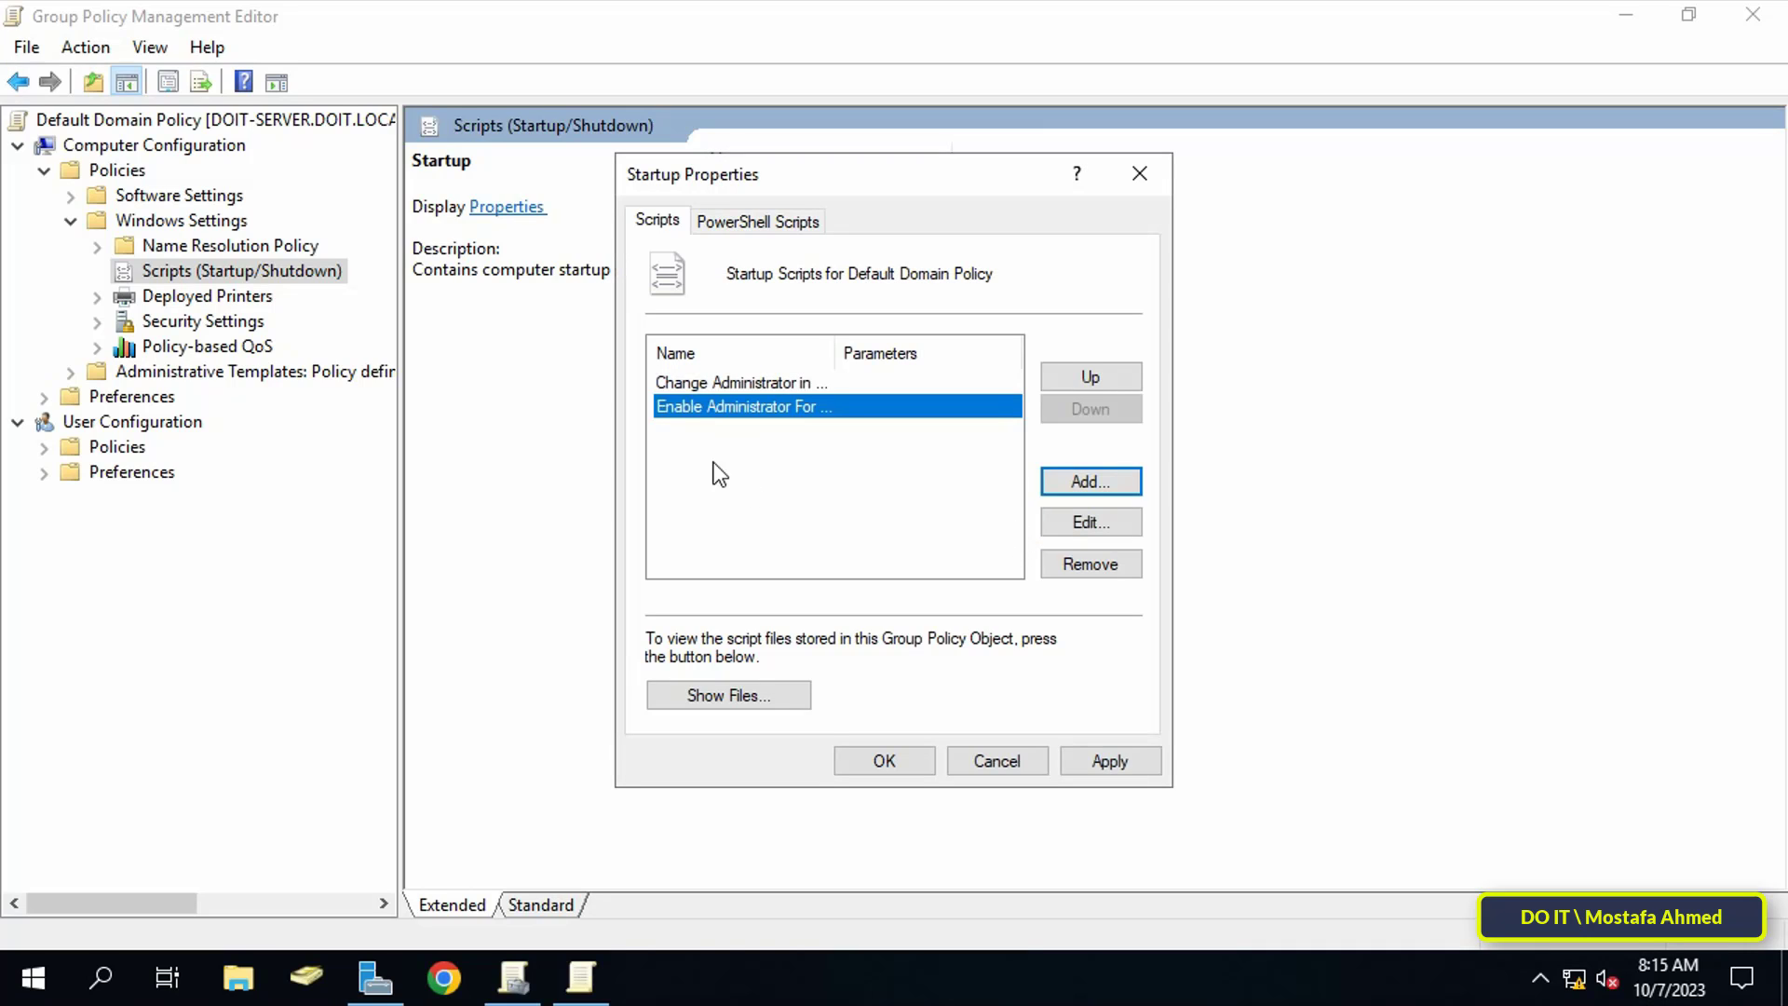
Apply and confirm the Startup properties, then close the editor and Group Policy Management.
left_click(1106, 761)
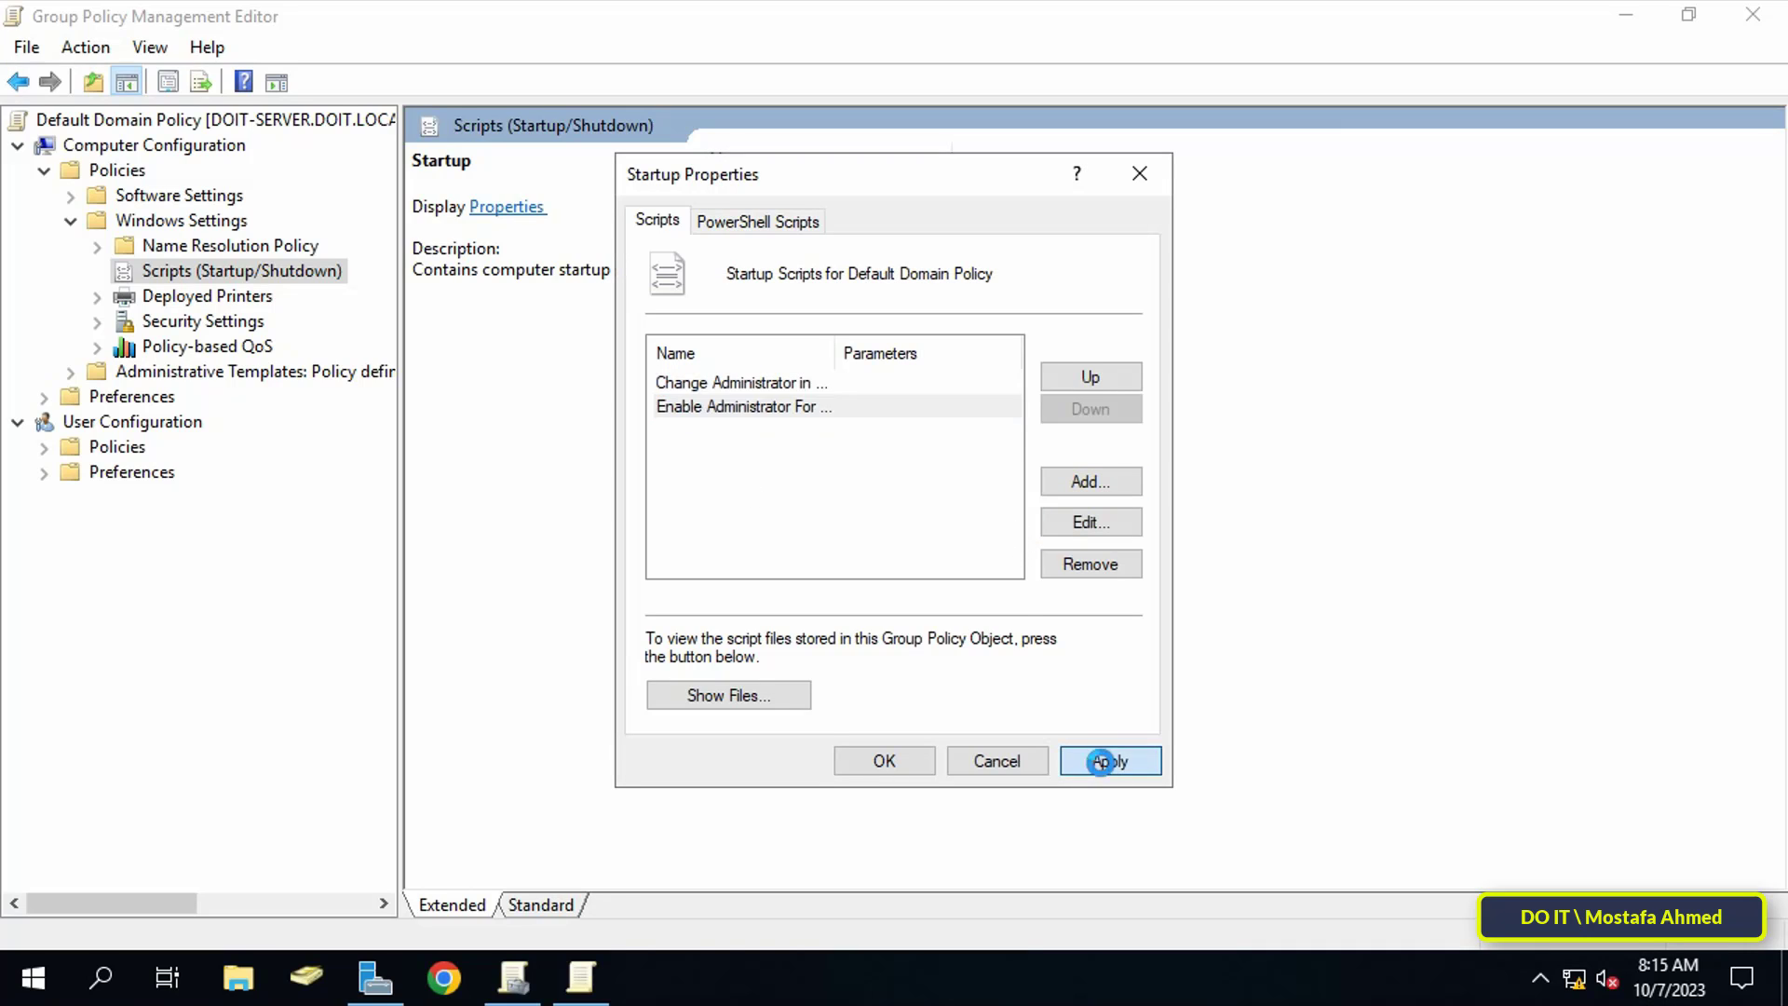
left_click(920, 762)
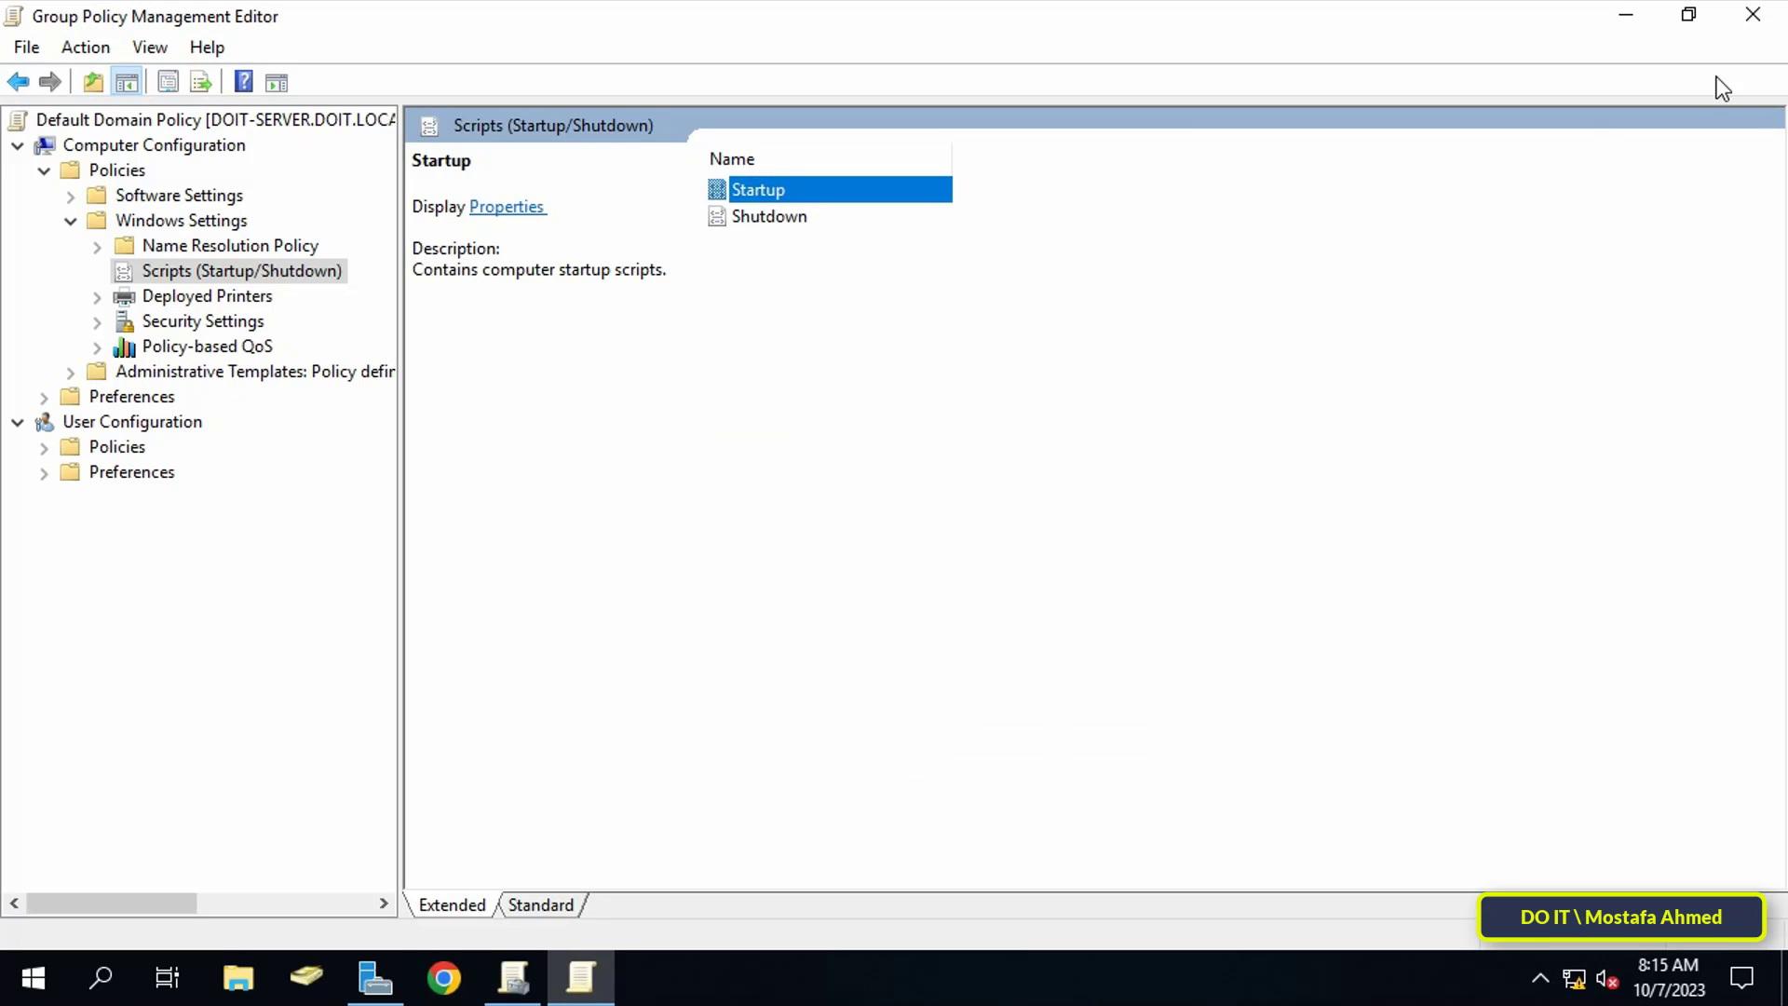
left_click(1744, 28)
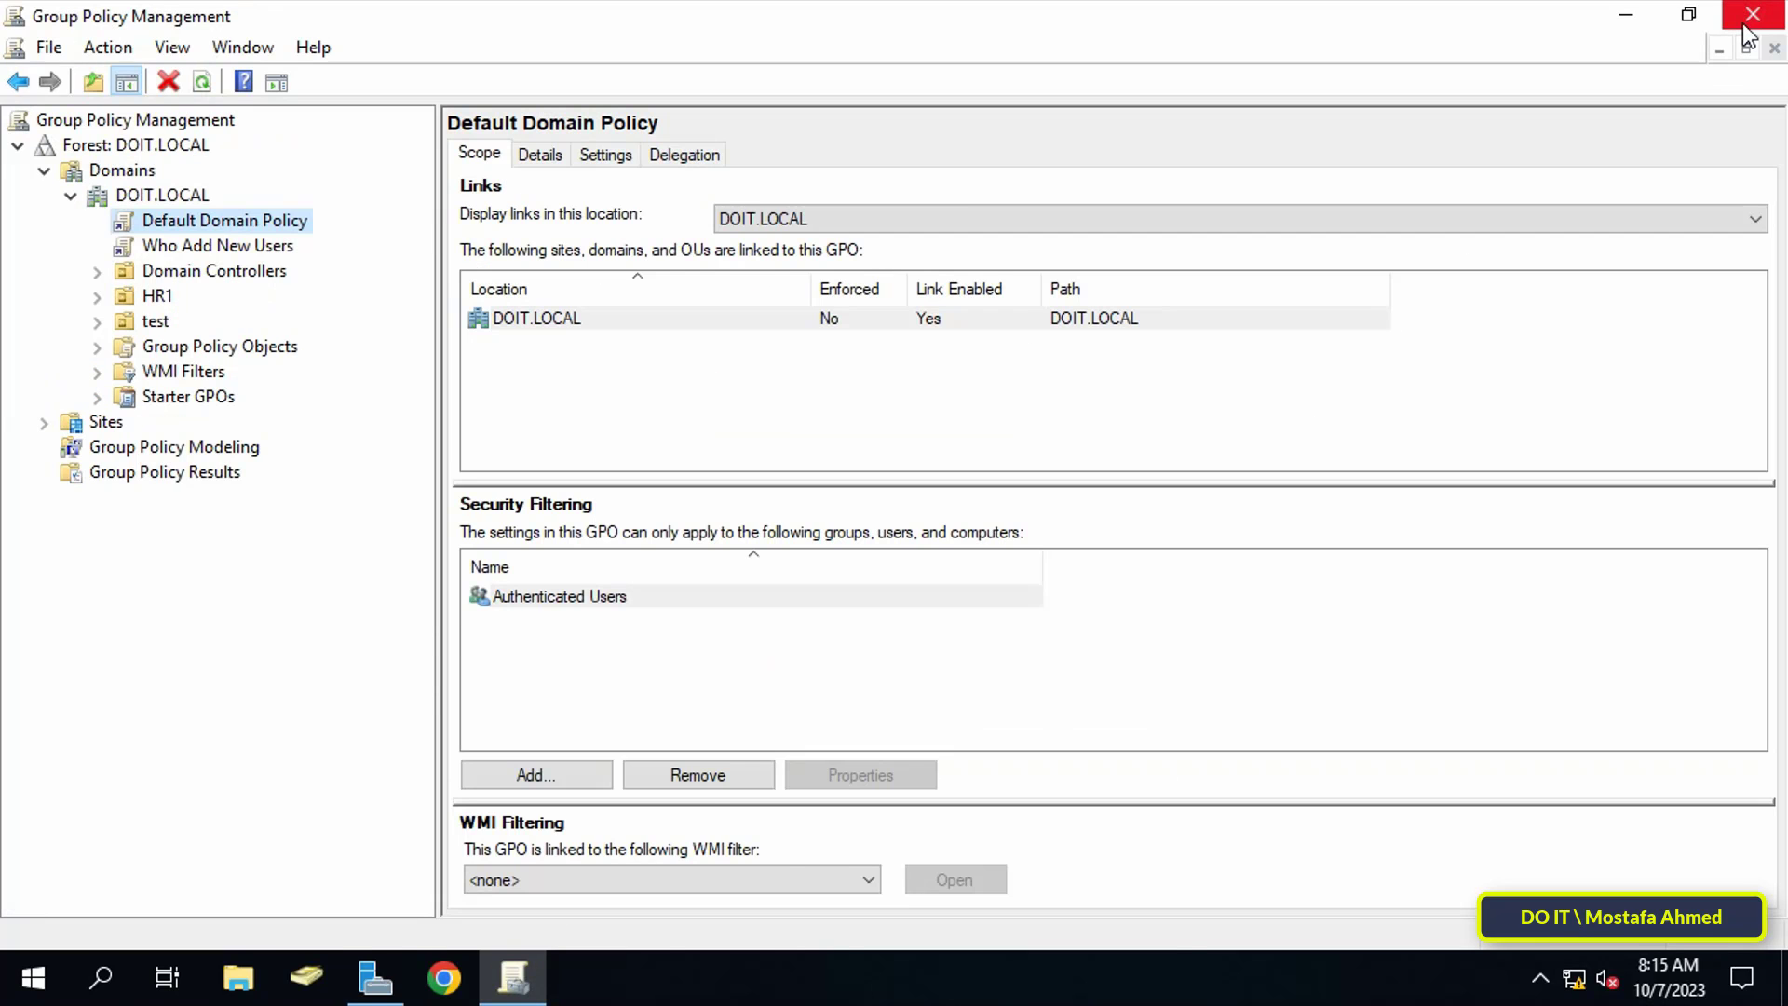
left_click(1746, 28)
Open a Command Prompt via Run (cmd) and run gpupdate /force.
left_click(1639, 19)
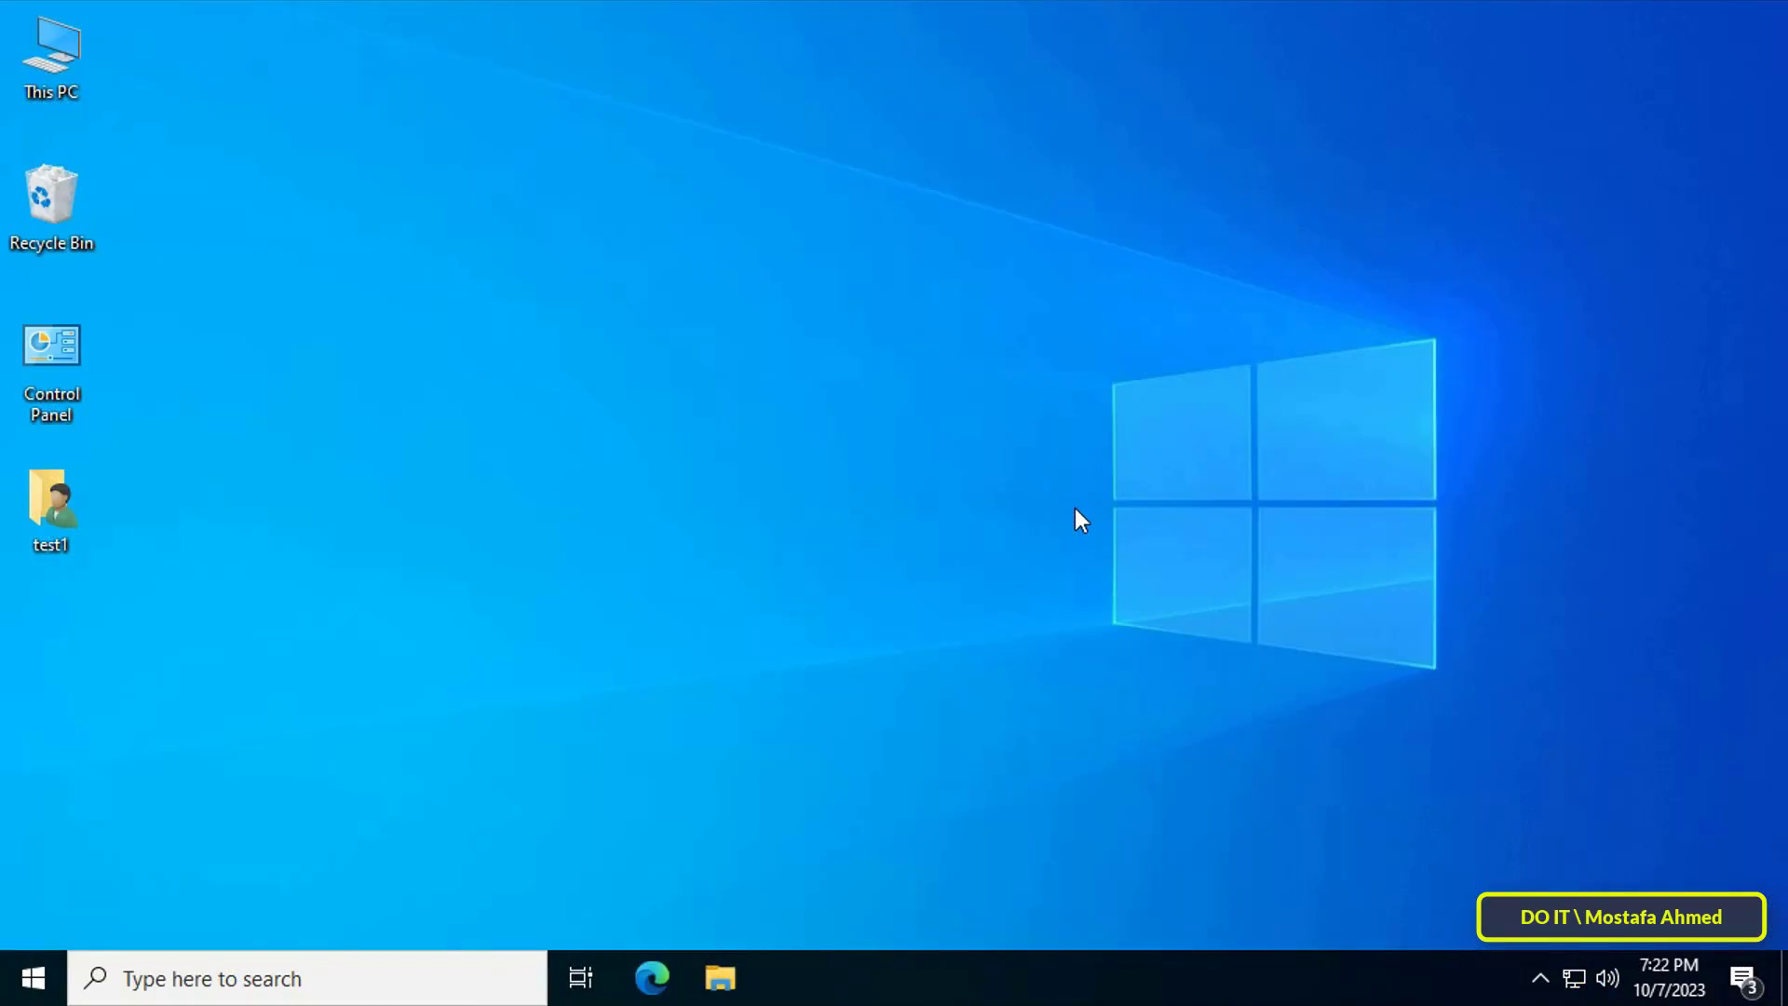
key("super+r")
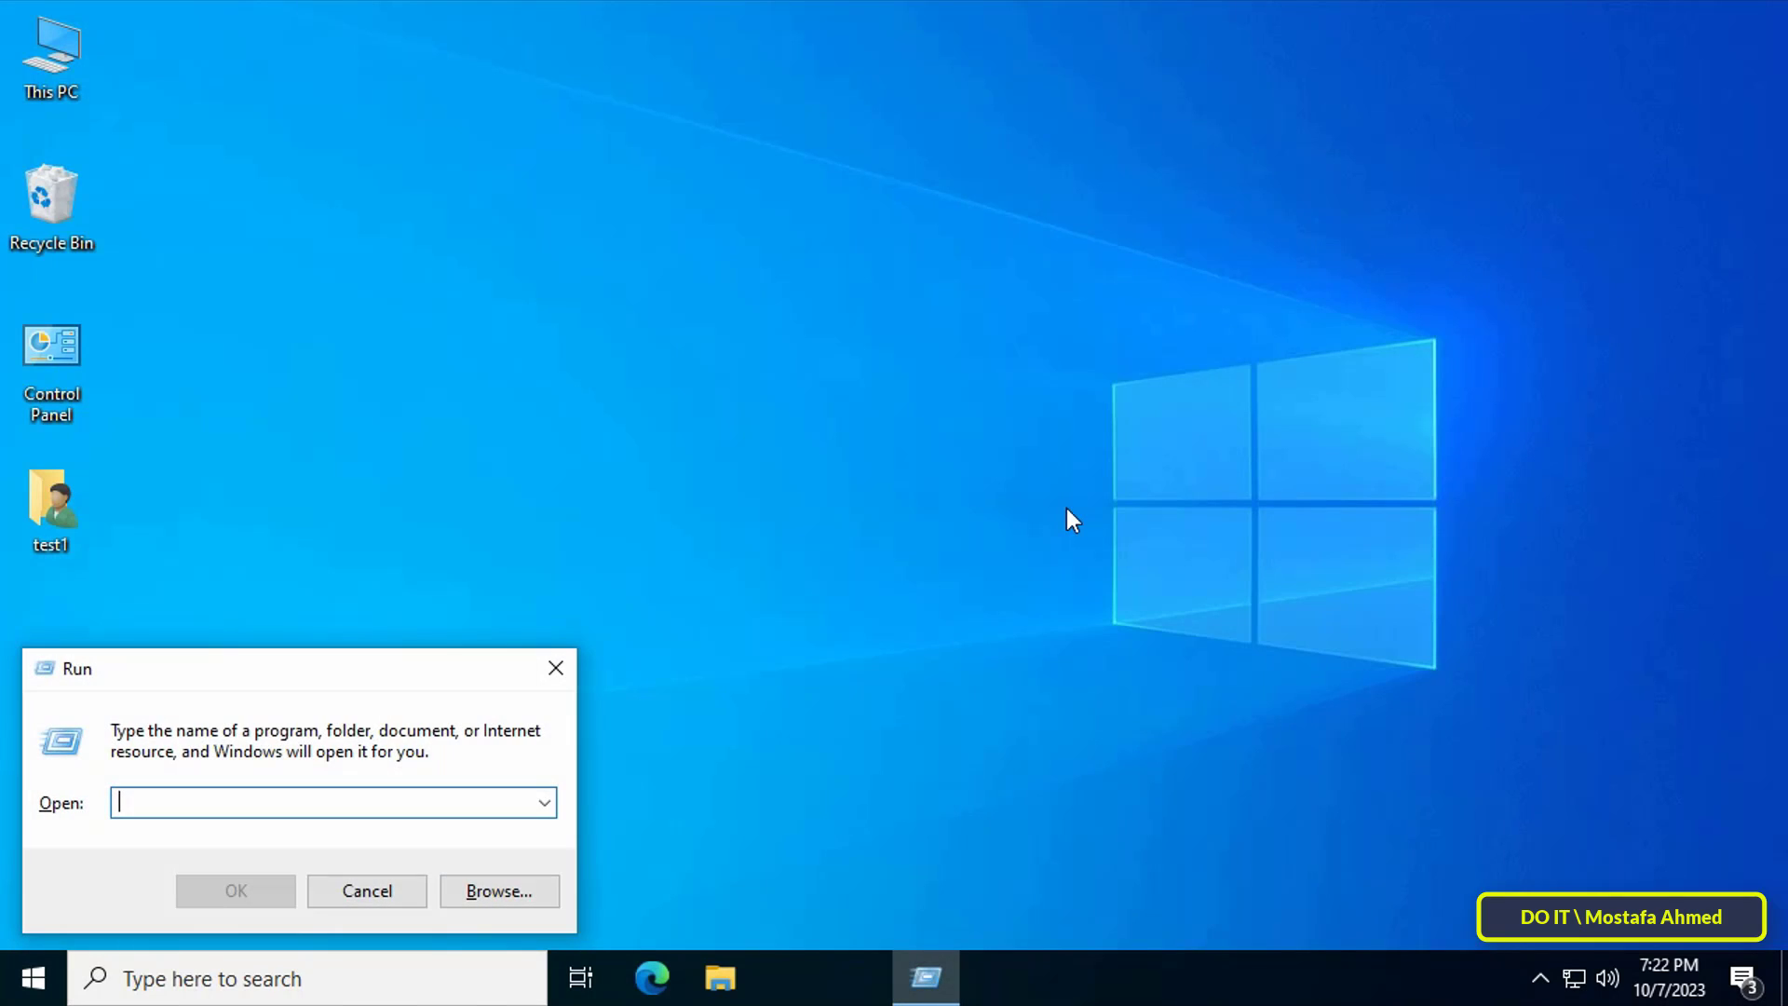
type("cmd")
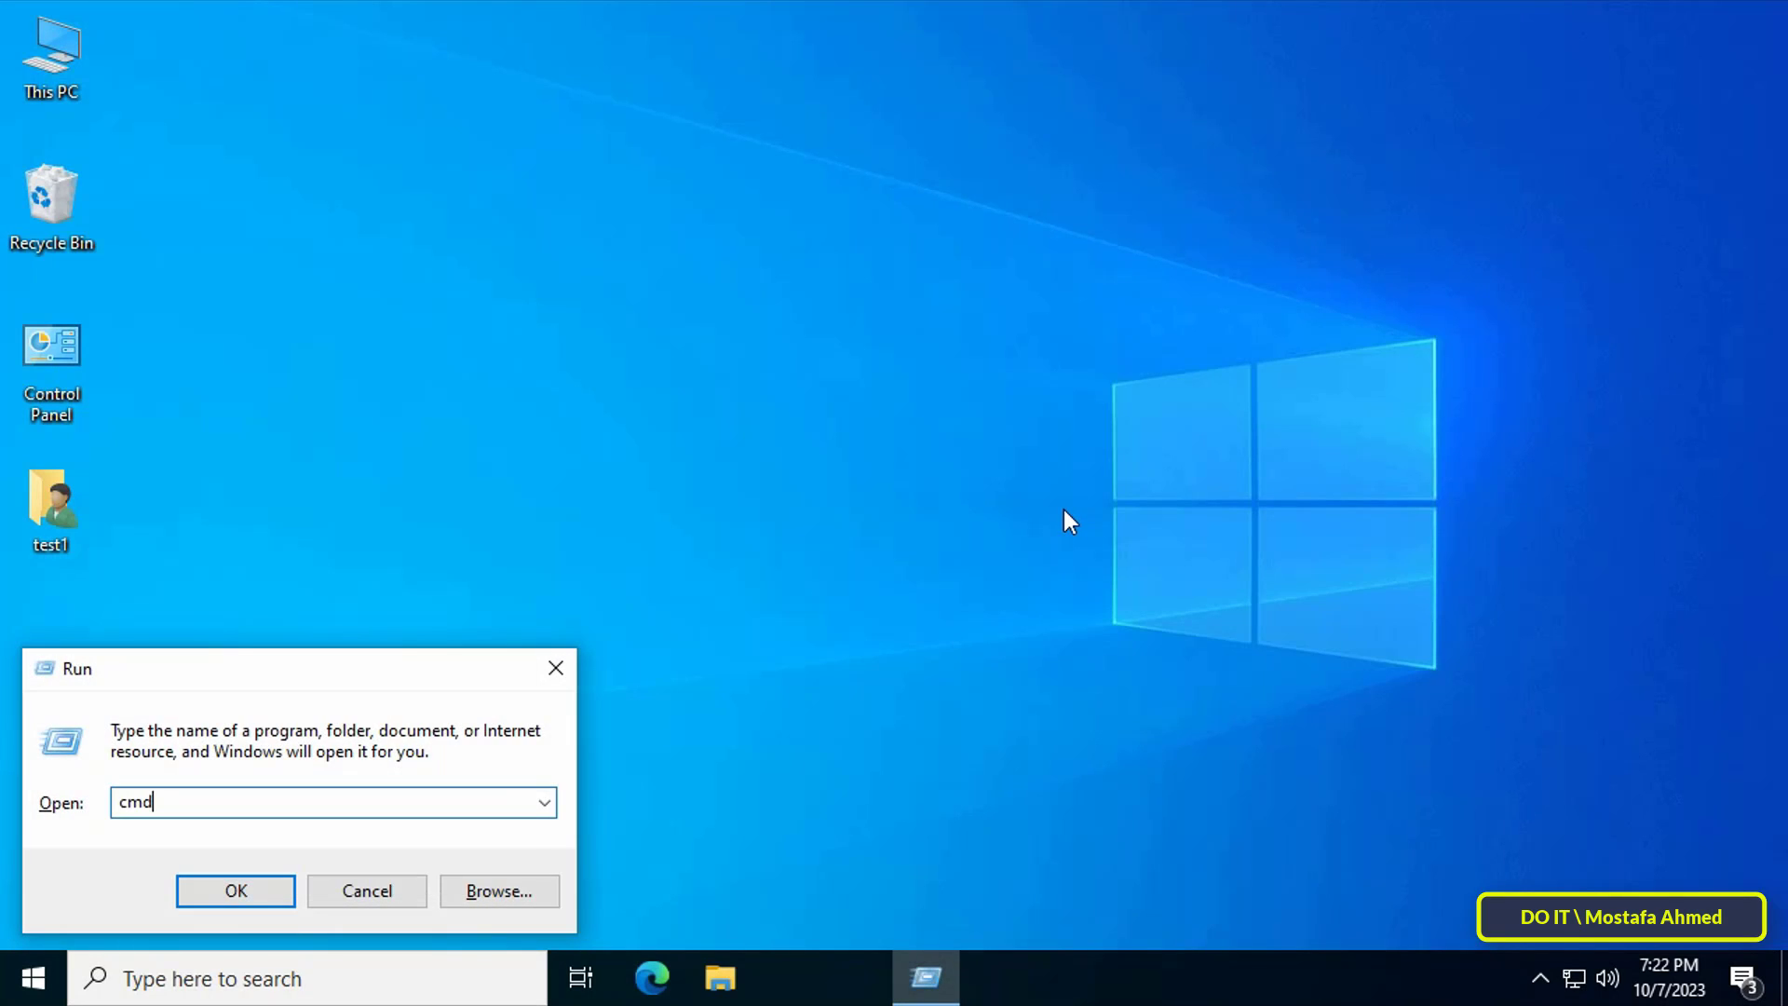
key("Return")
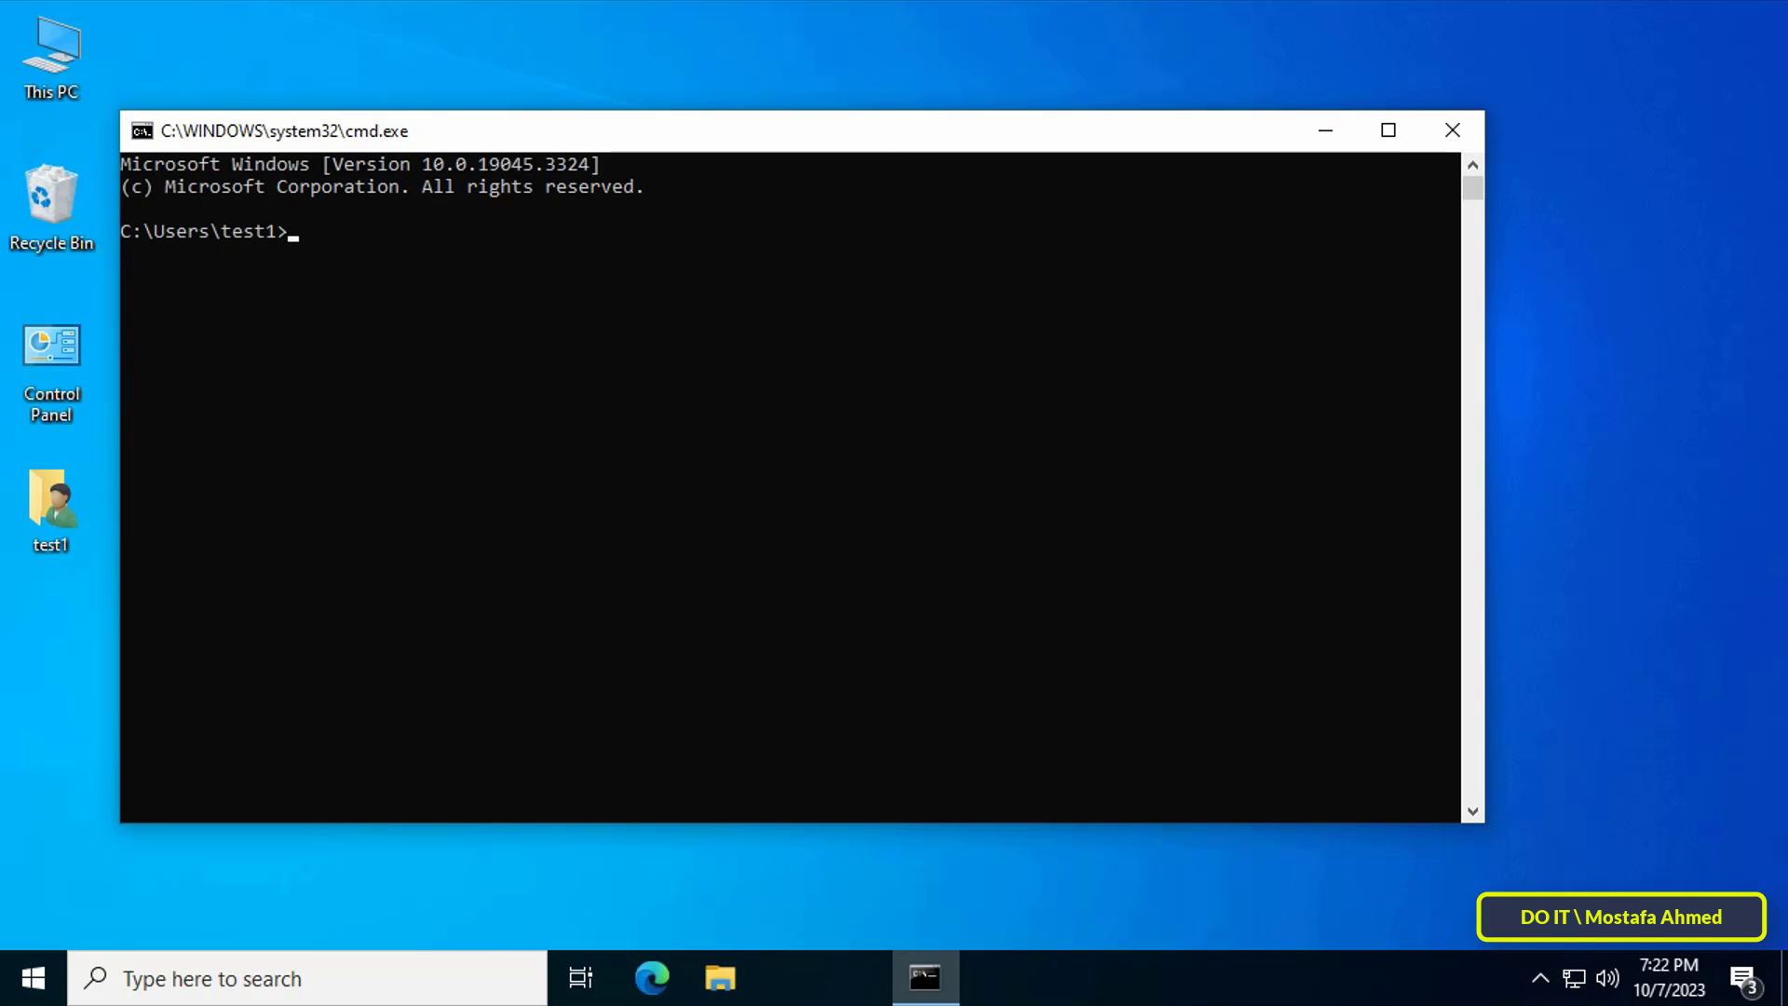
left_click_drag(925, 140, 1012, 93)
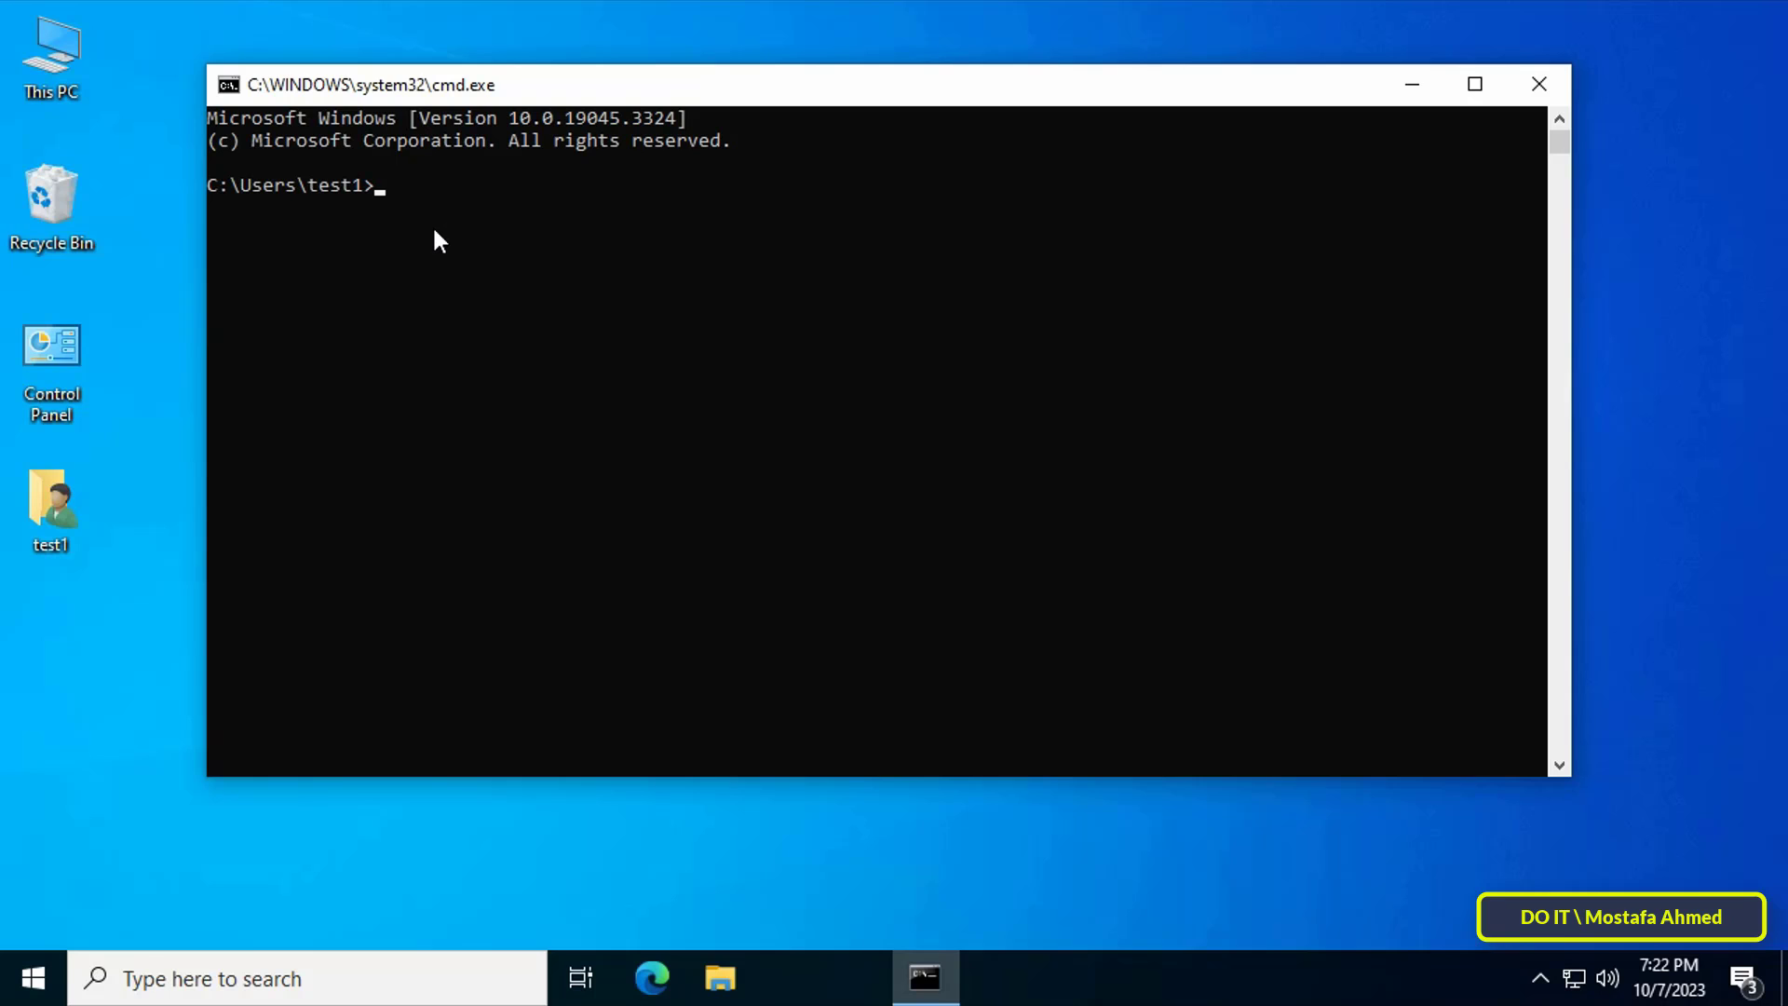
type("gpup")
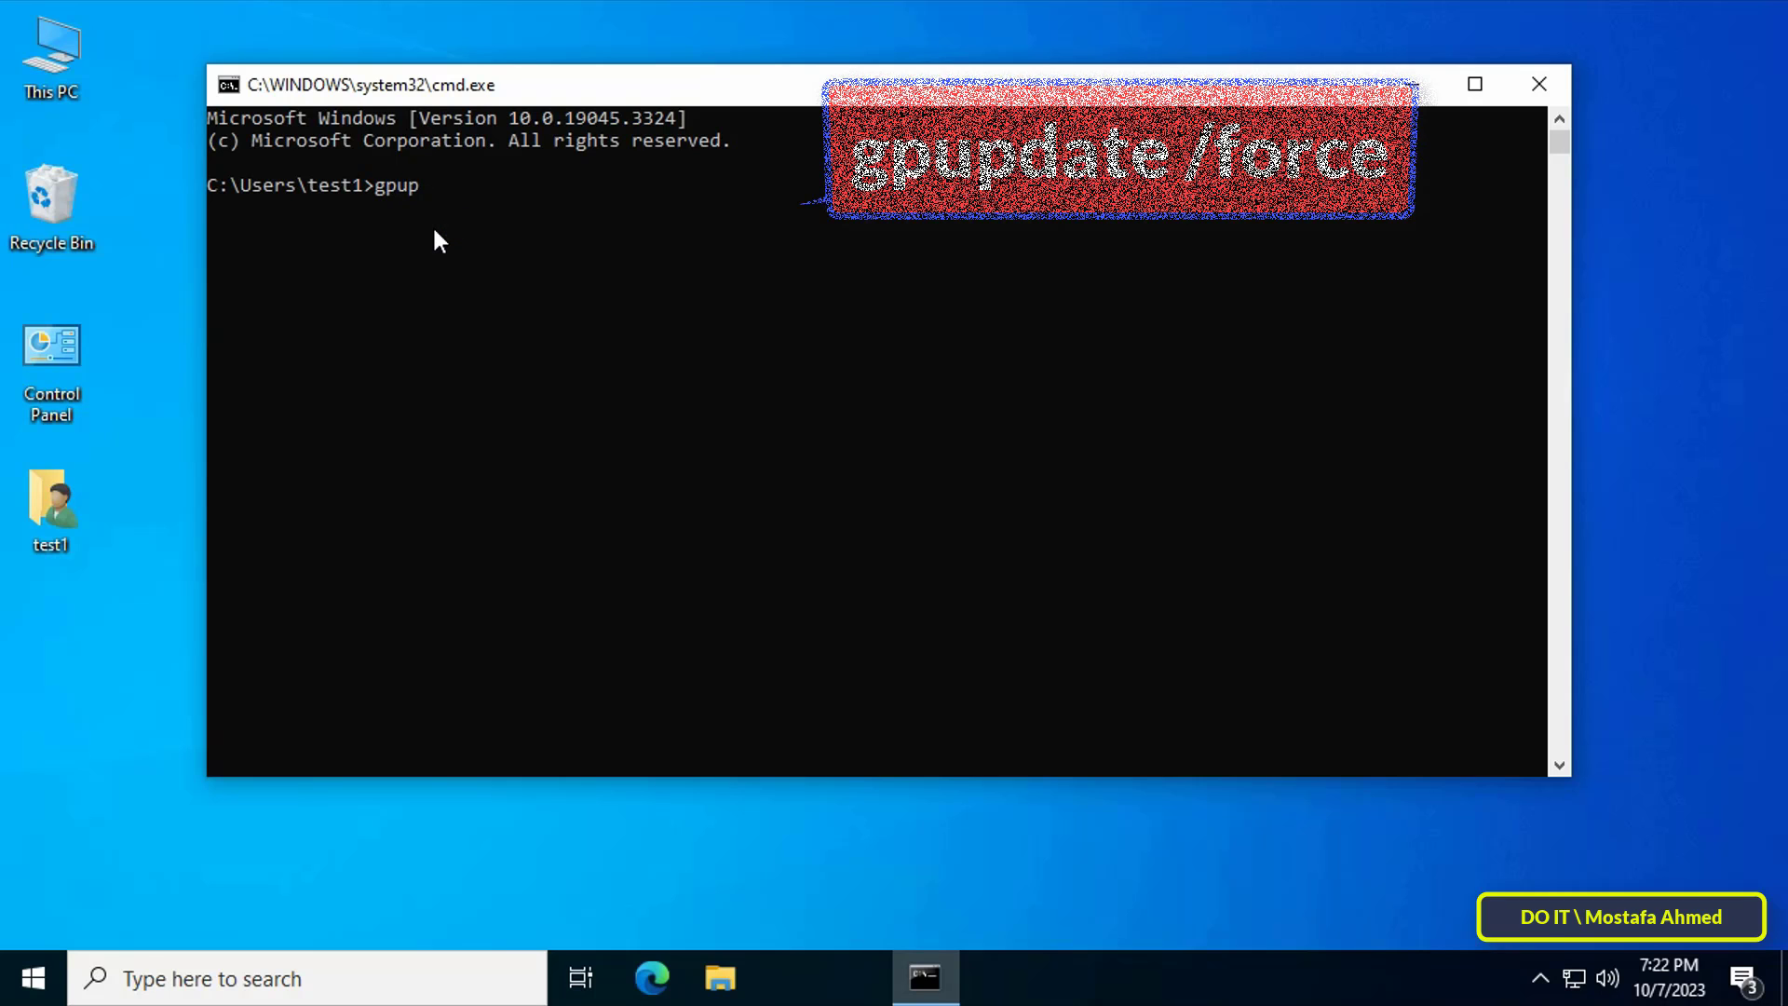
type("date ")
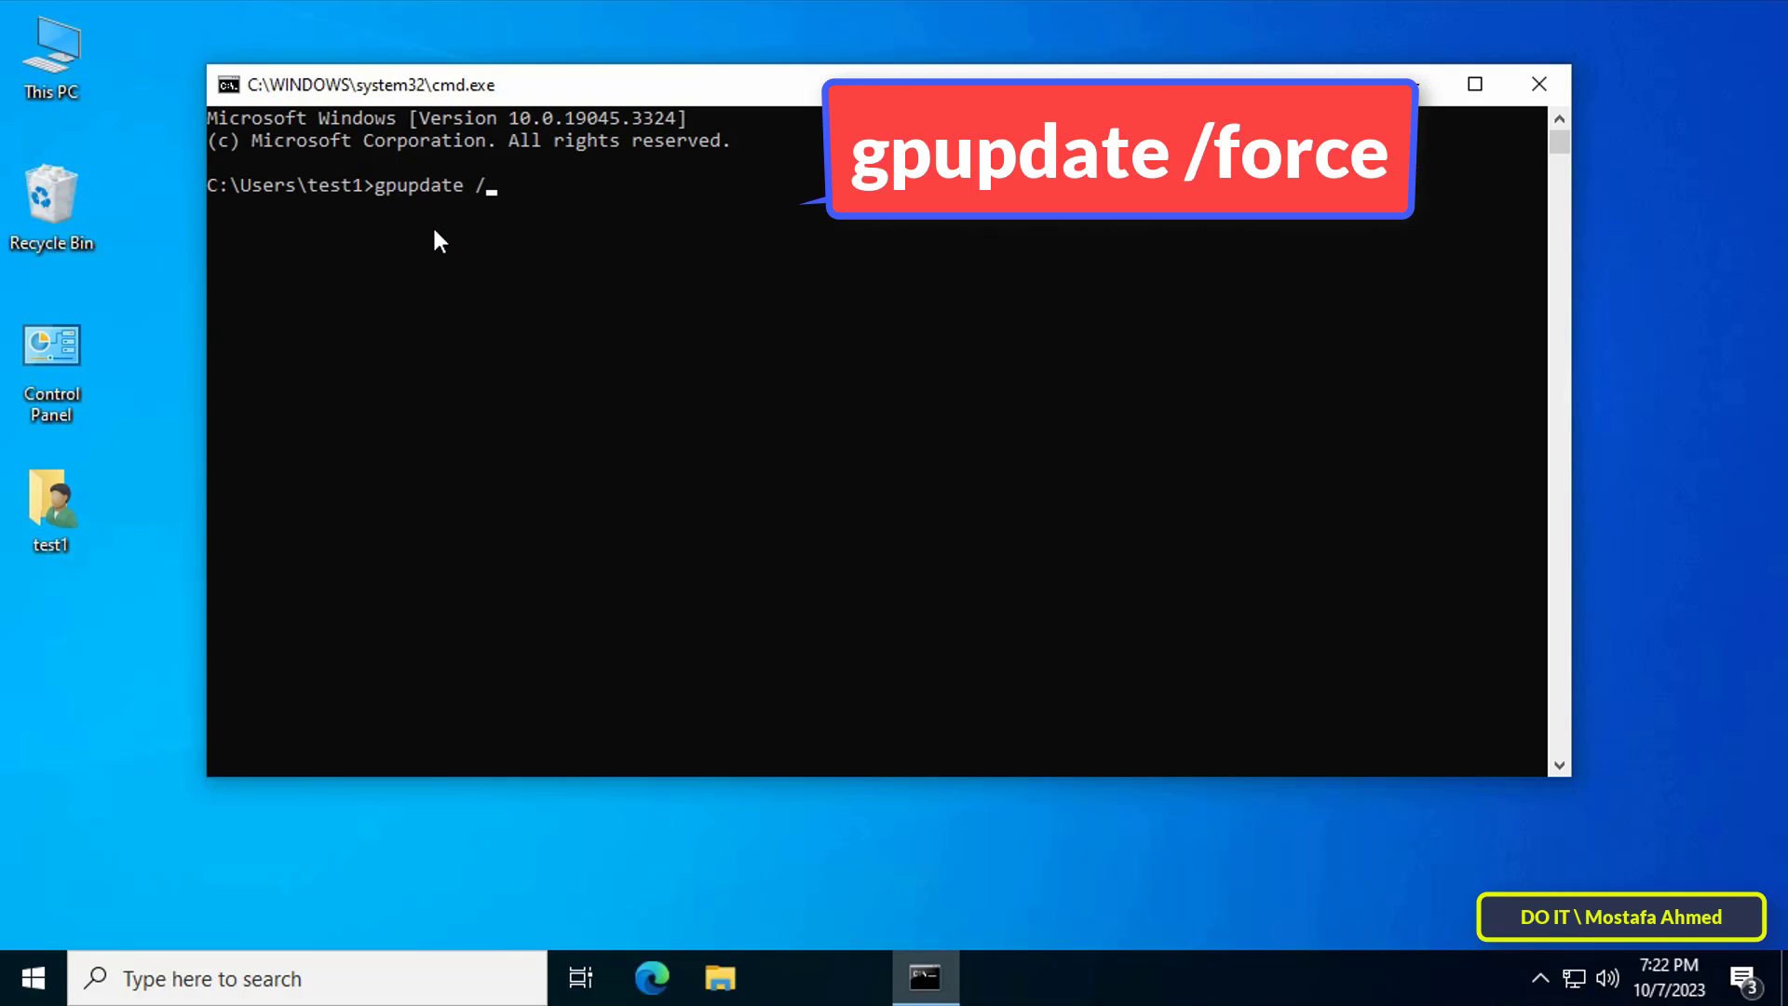
type("/force")
key("Return")
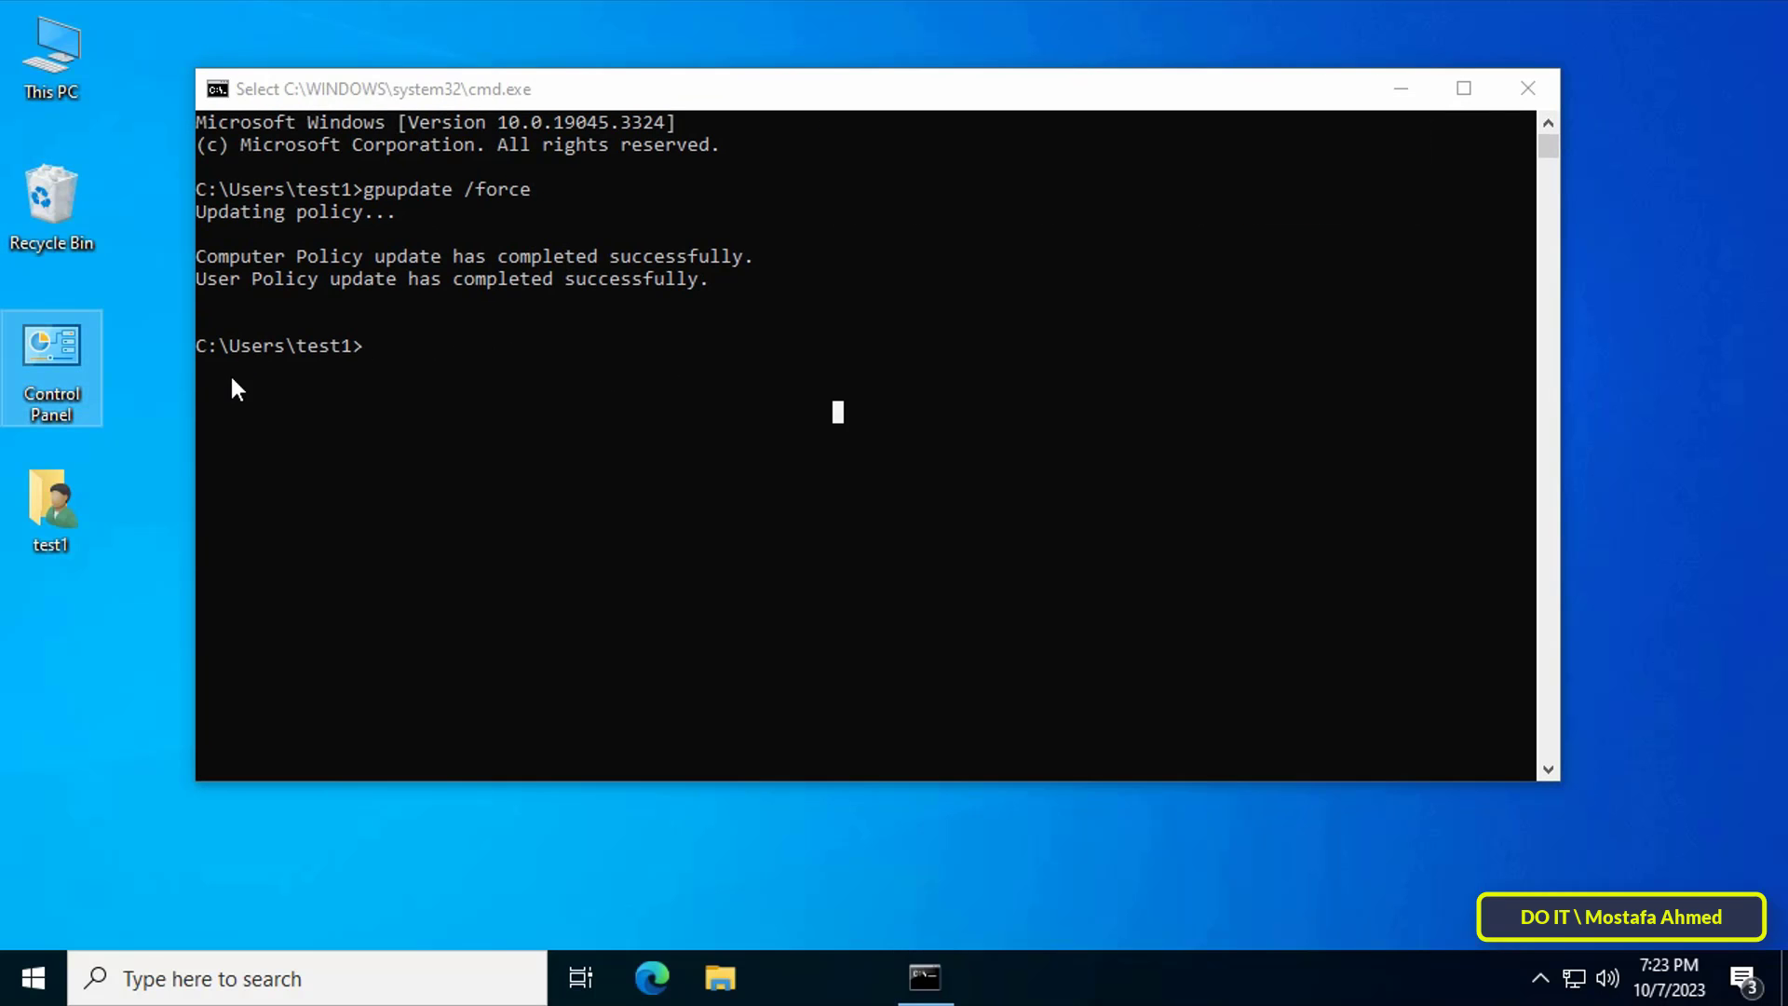
Launch Computer Management from the client's Control Panel > Administrative Tools.
double_click(52, 368)
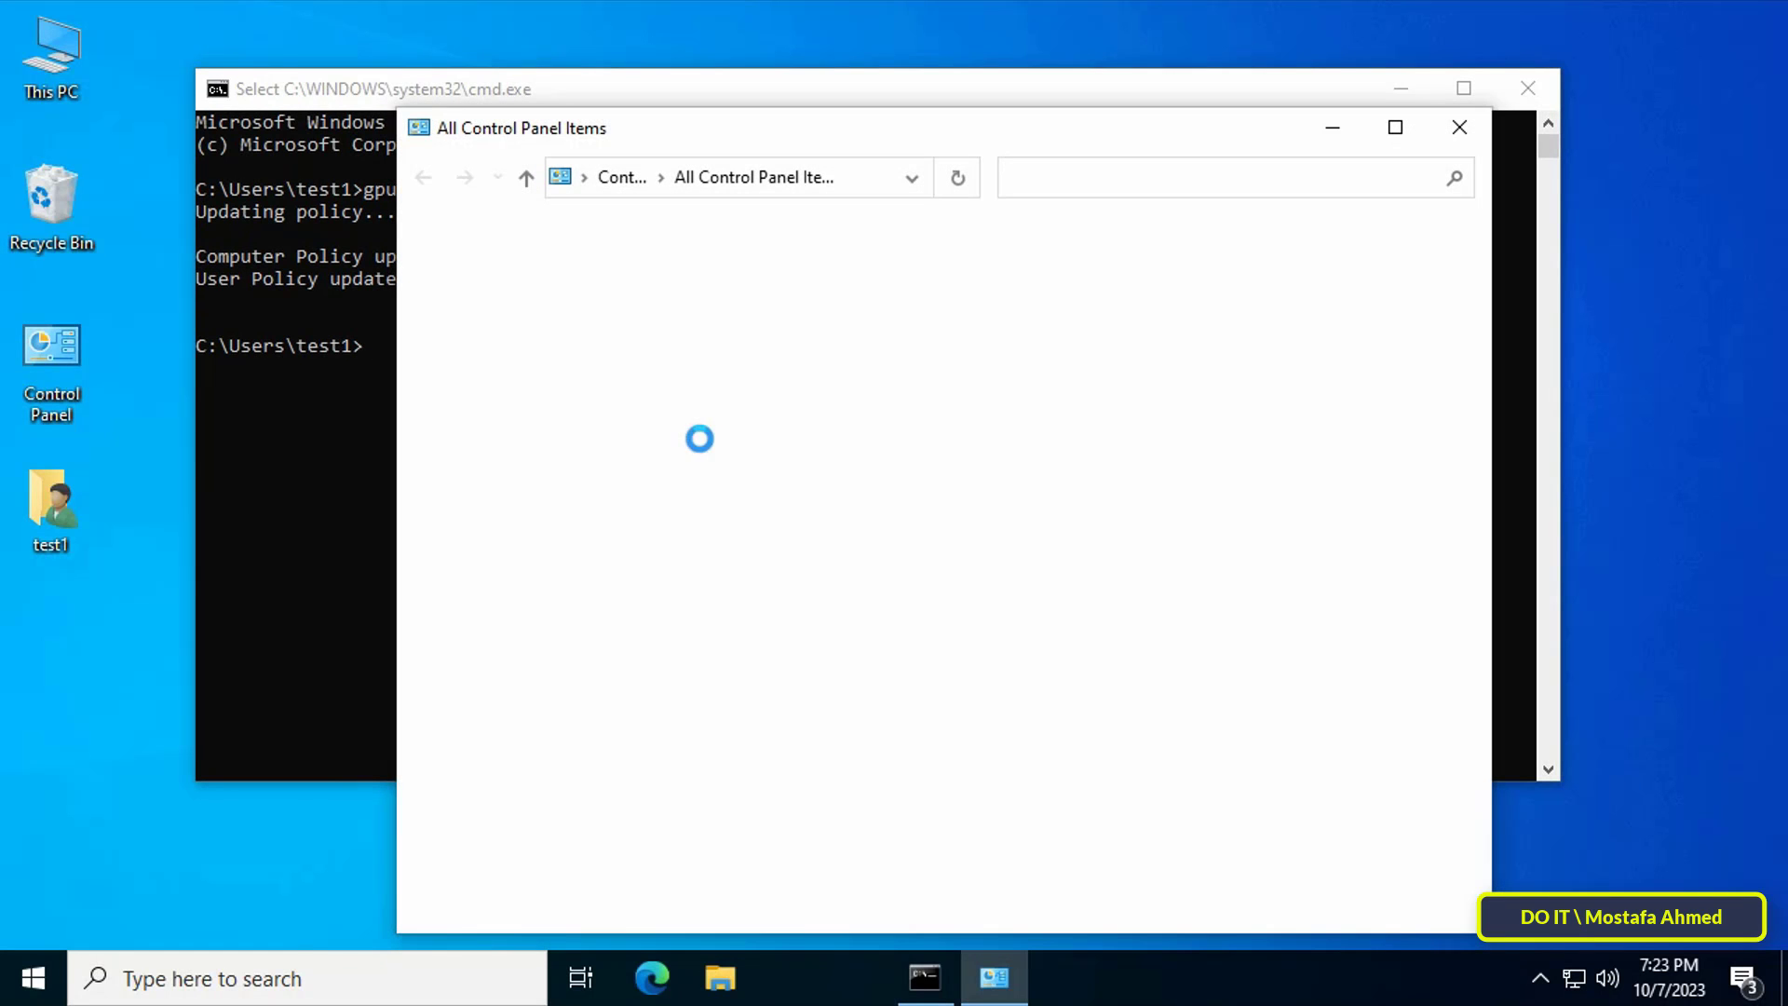
left_click(1396, 129)
left_click(247, 244)
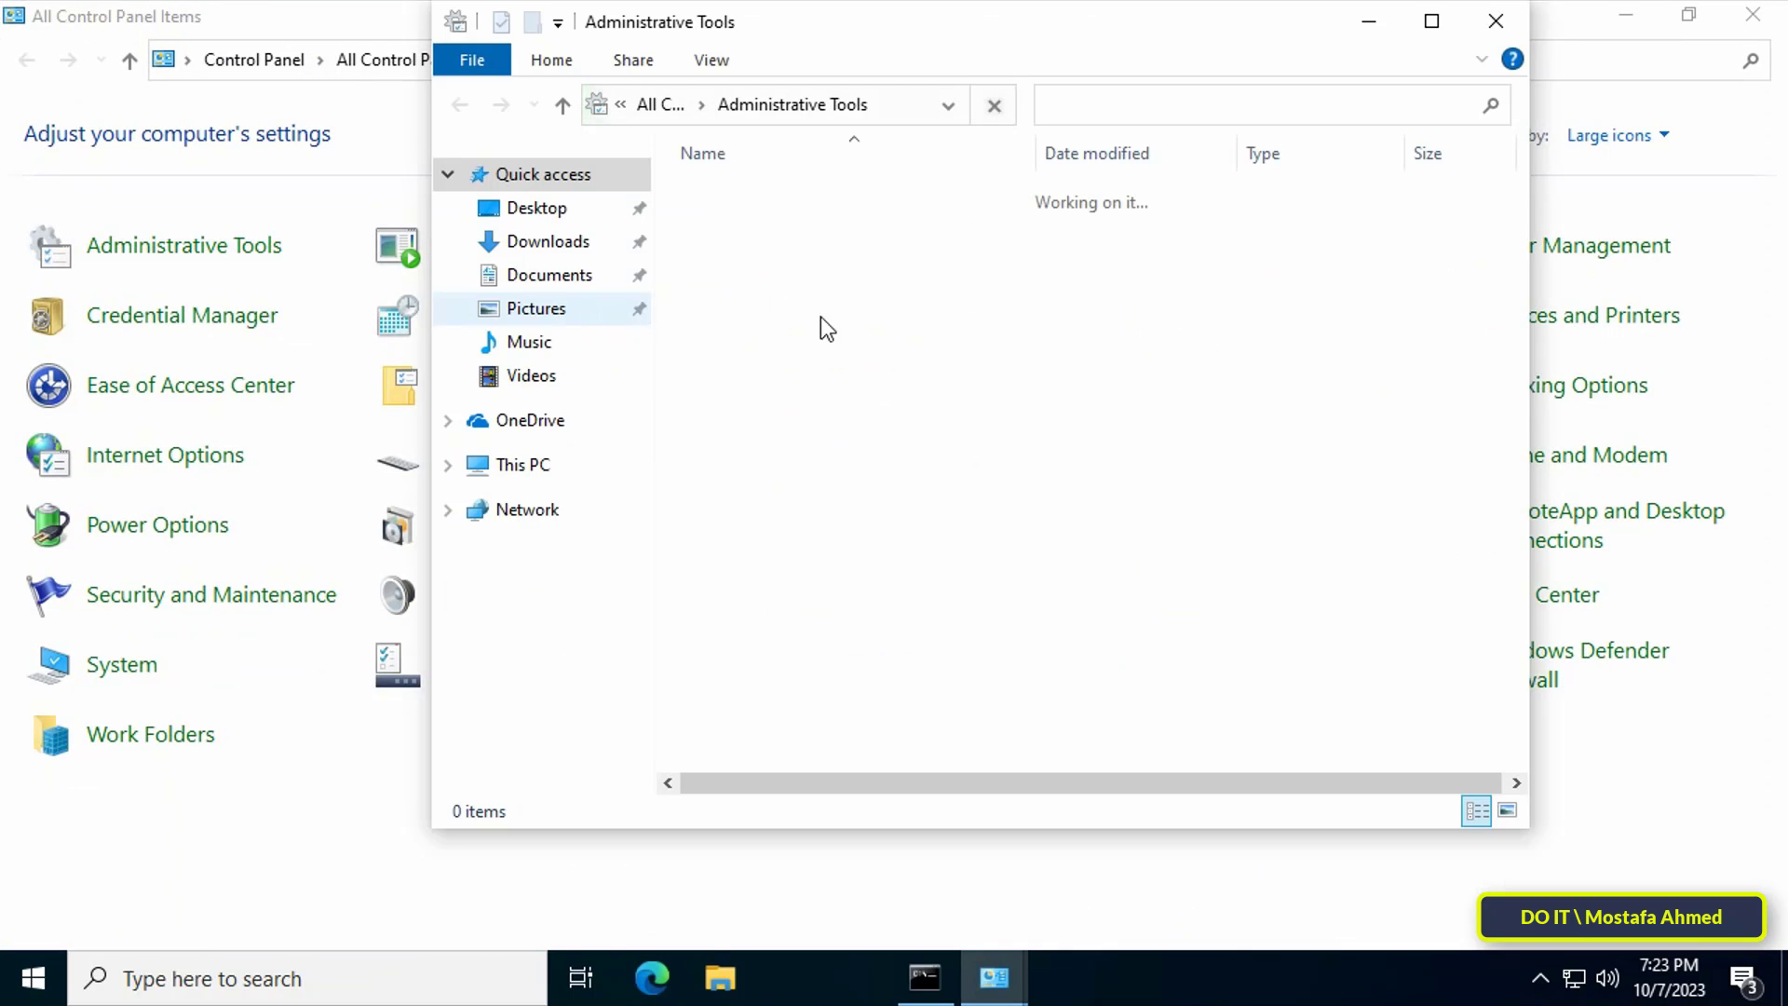
left_click(1431, 20)
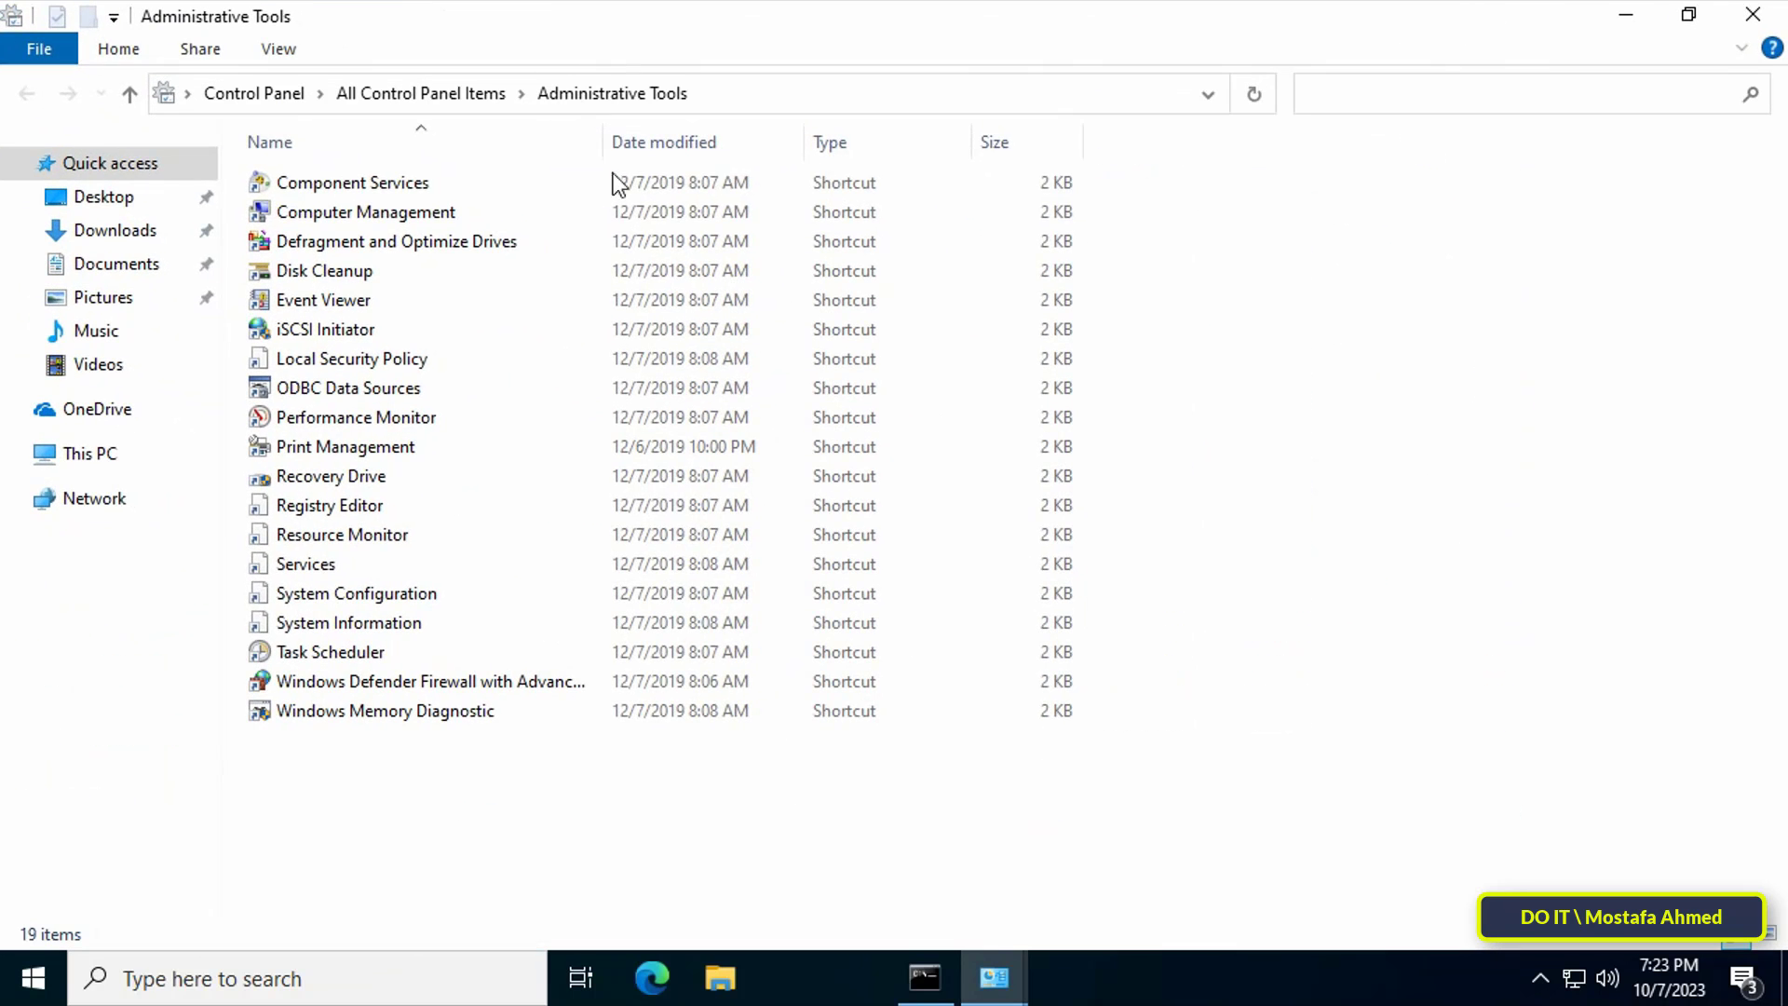
double_click(437, 211)
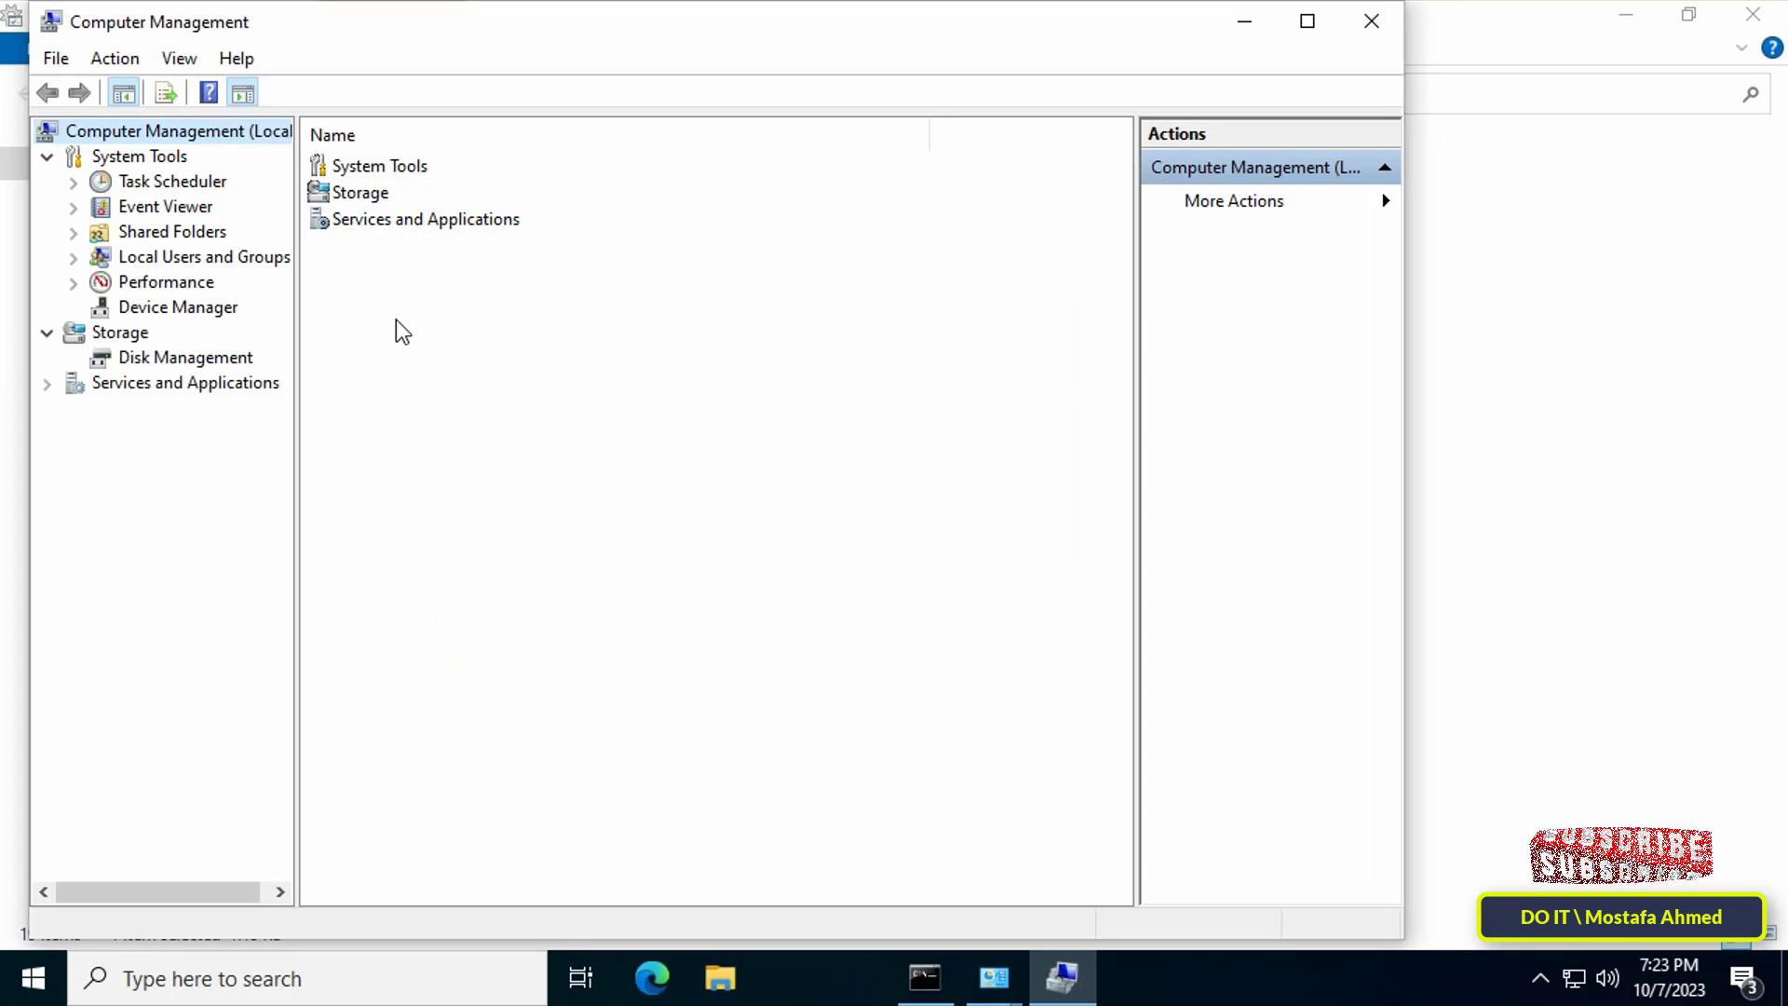
Open Administrator's Properties under Local Users and Groups > Users, showing Account is disabled unticked.
double_click(209, 261)
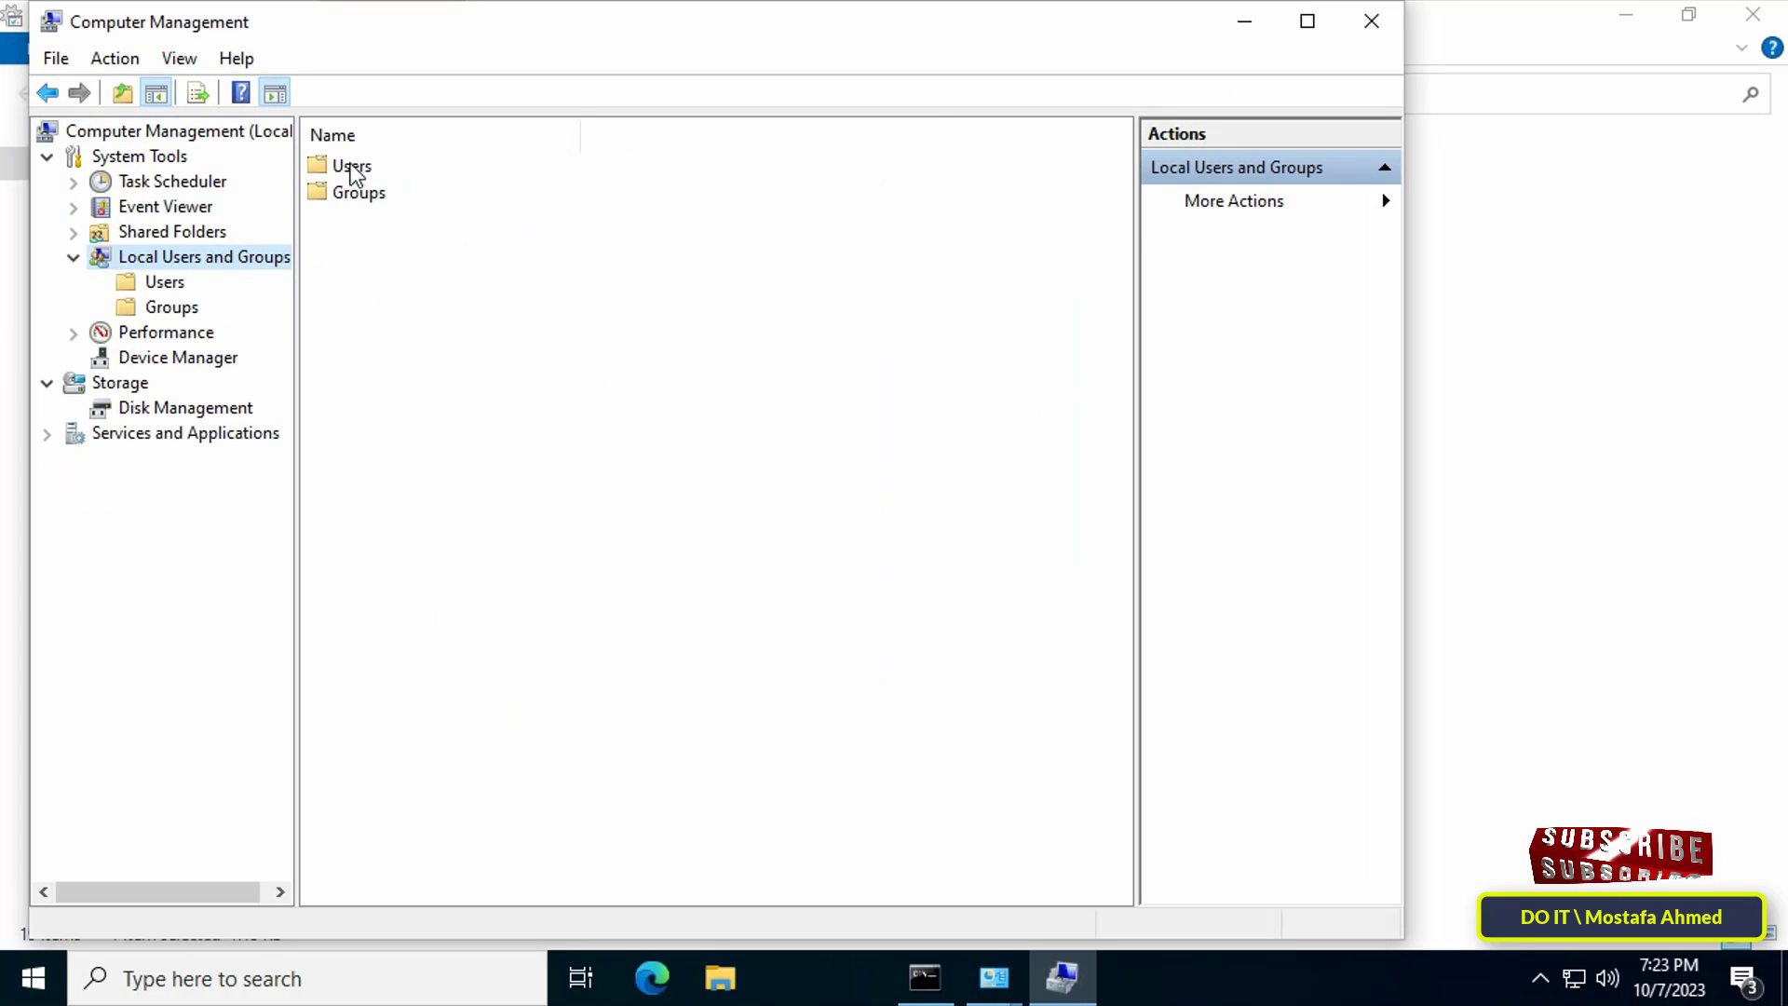
double_click(350, 166)
left_click(1308, 20)
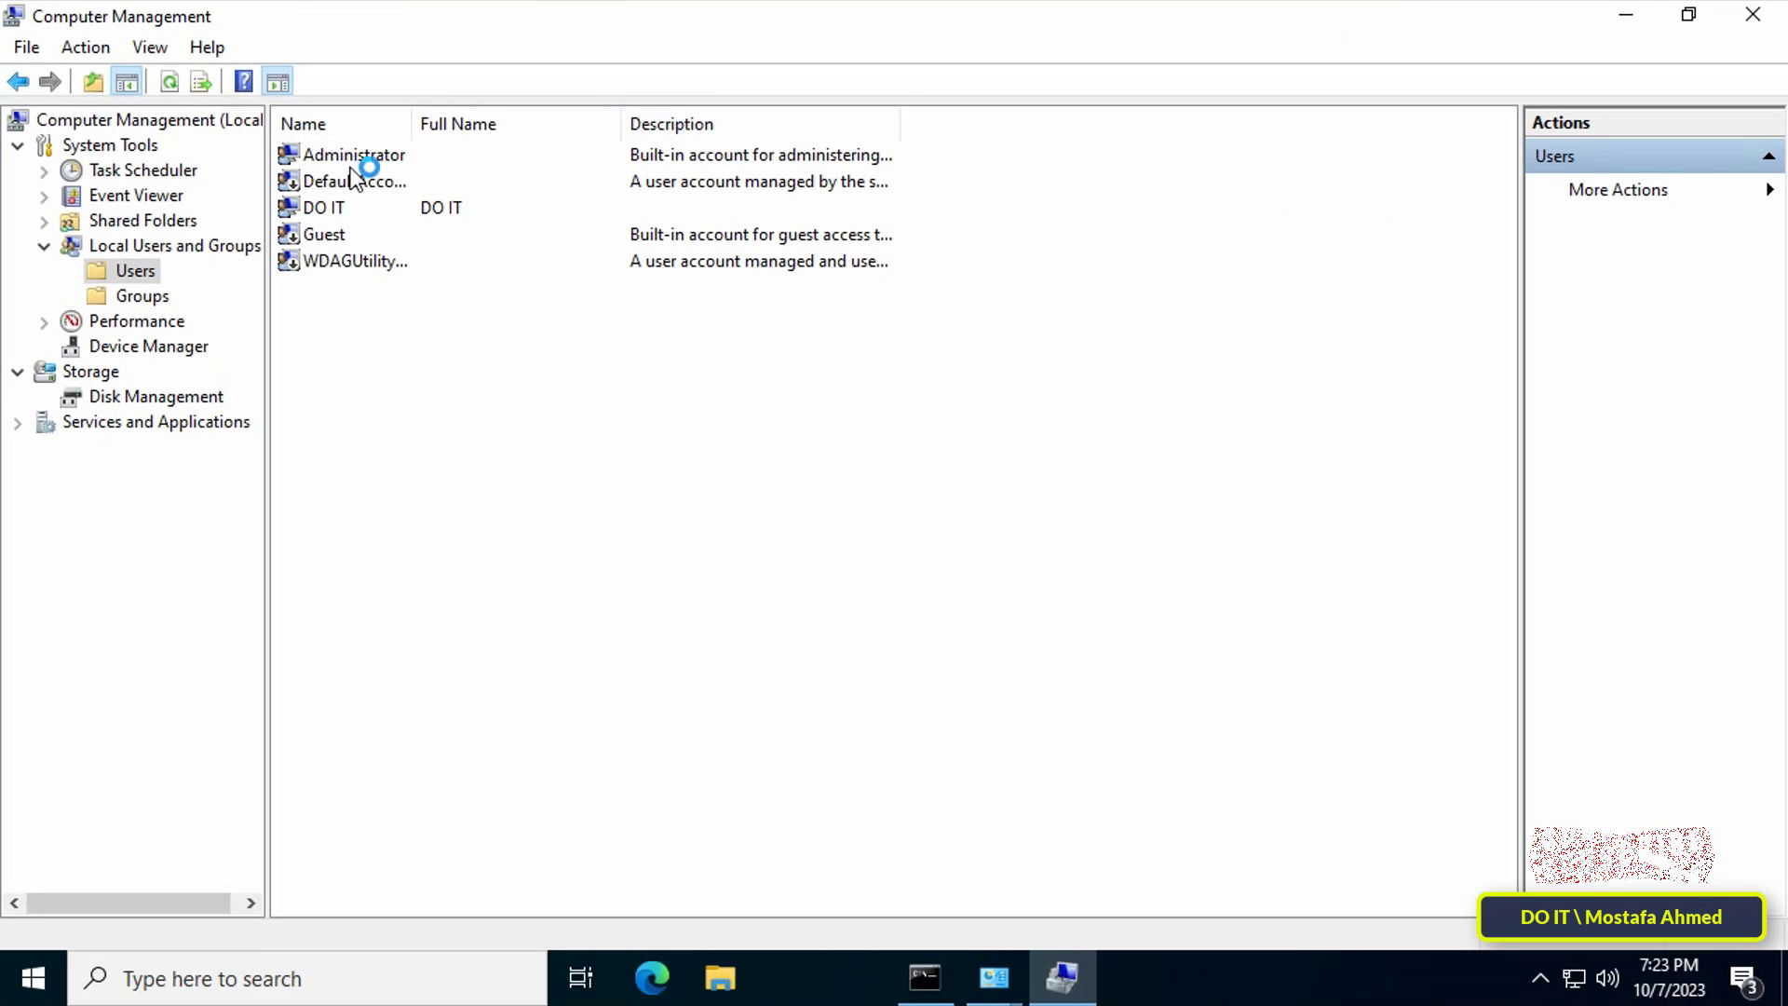
left_click(344, 164)
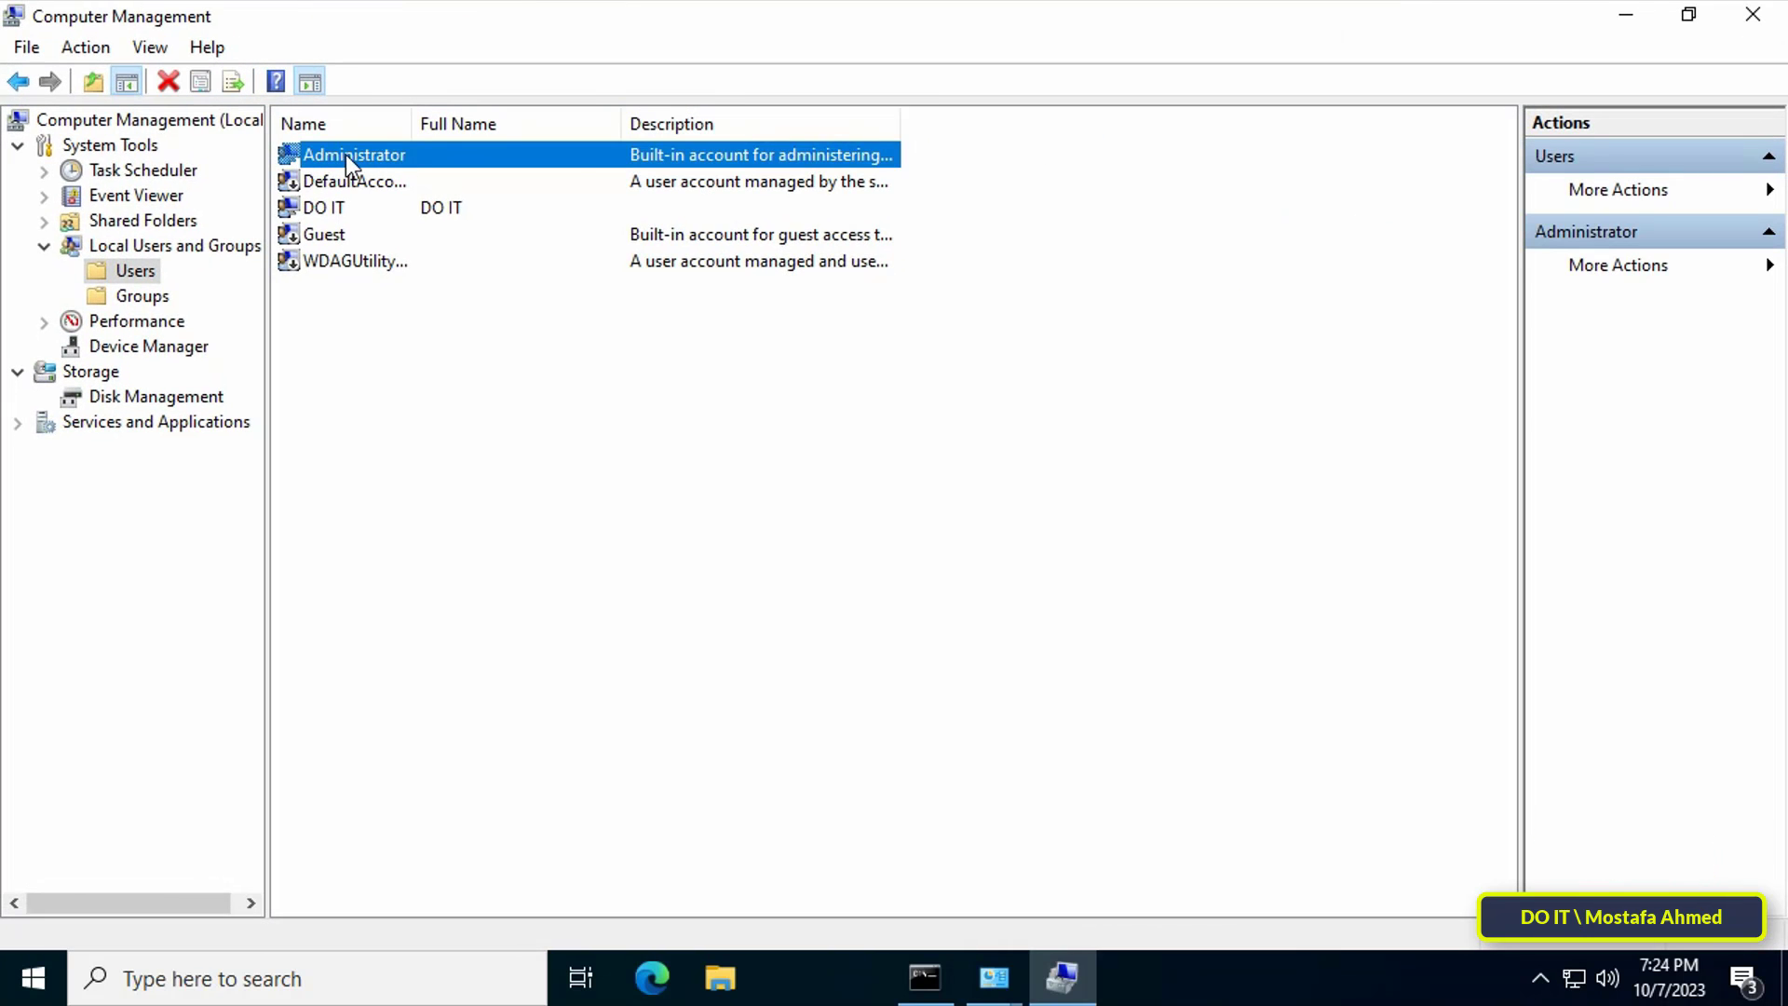
right_click(344, 154)
left_click(462, 326)
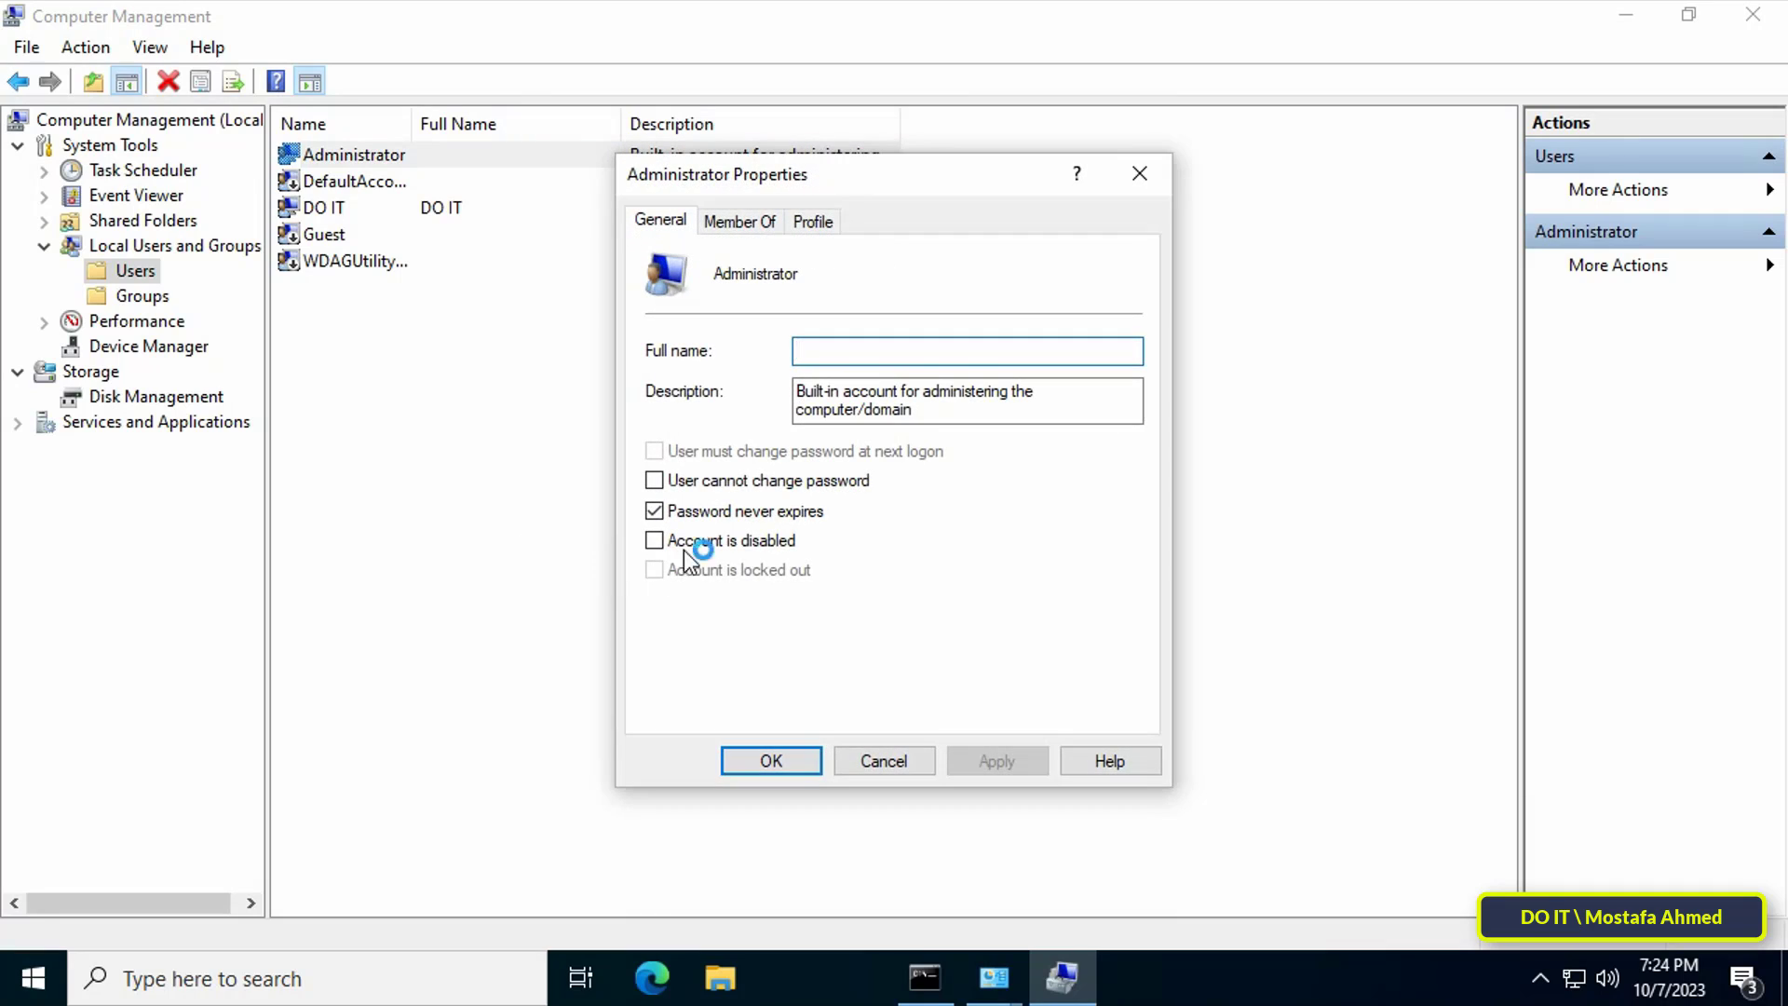